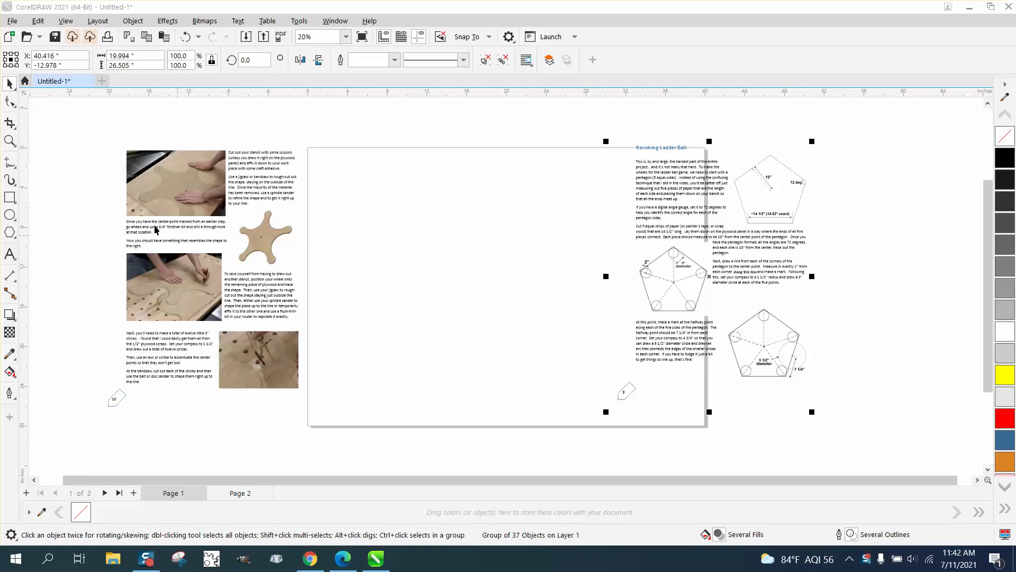
Step: Zoom in on the template's star-wheel picture, workshop photo and pentagon side-length diagram
left_click(9, 140)
left_click_drag(227, 202, 341, 285)
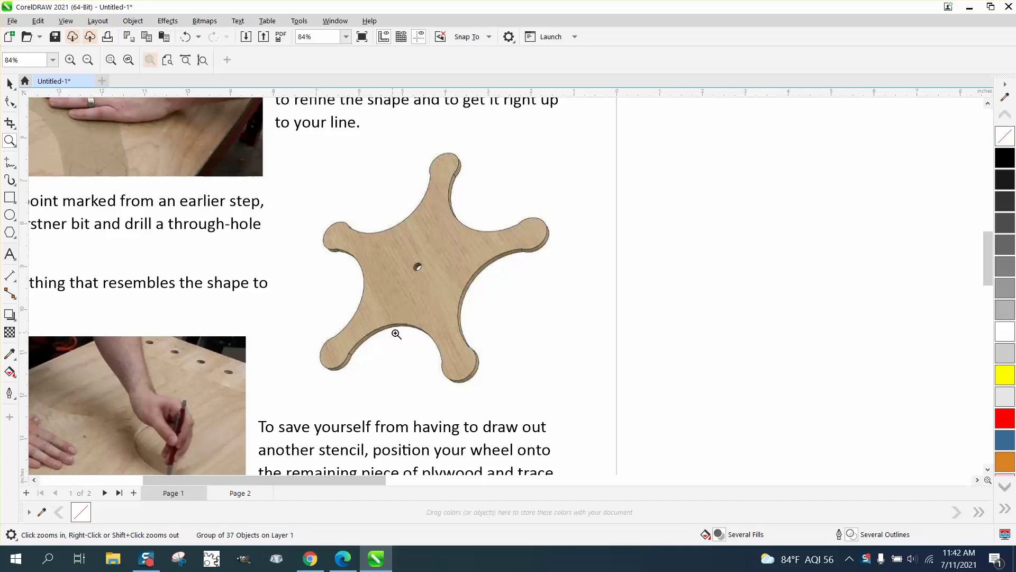
scroll(340, 325, "down", 3)
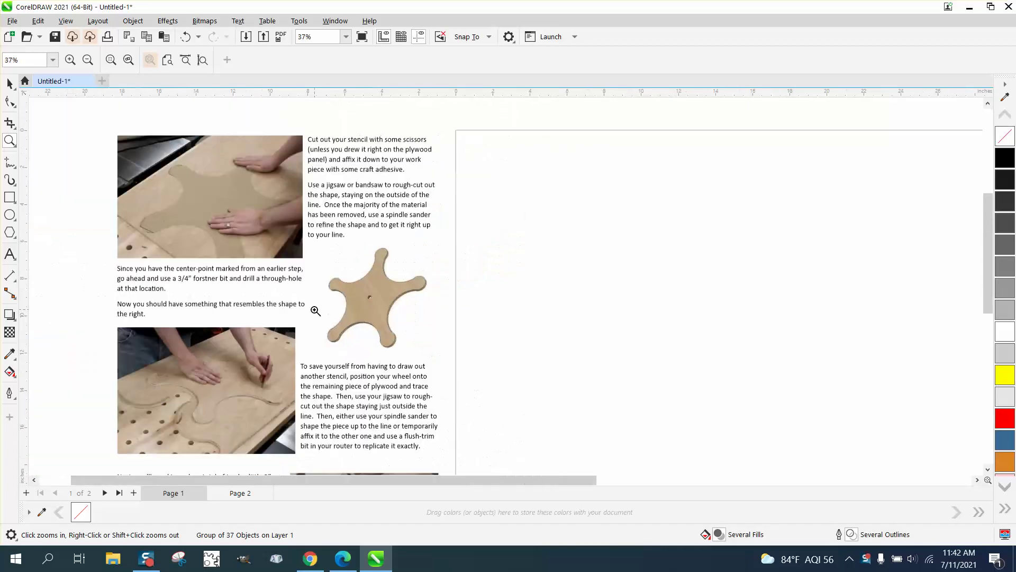
scroll(315, 311, "down", 2)
left_click_drag(317, 383, 371, 413)
scroll(368, 347, "down", 4)
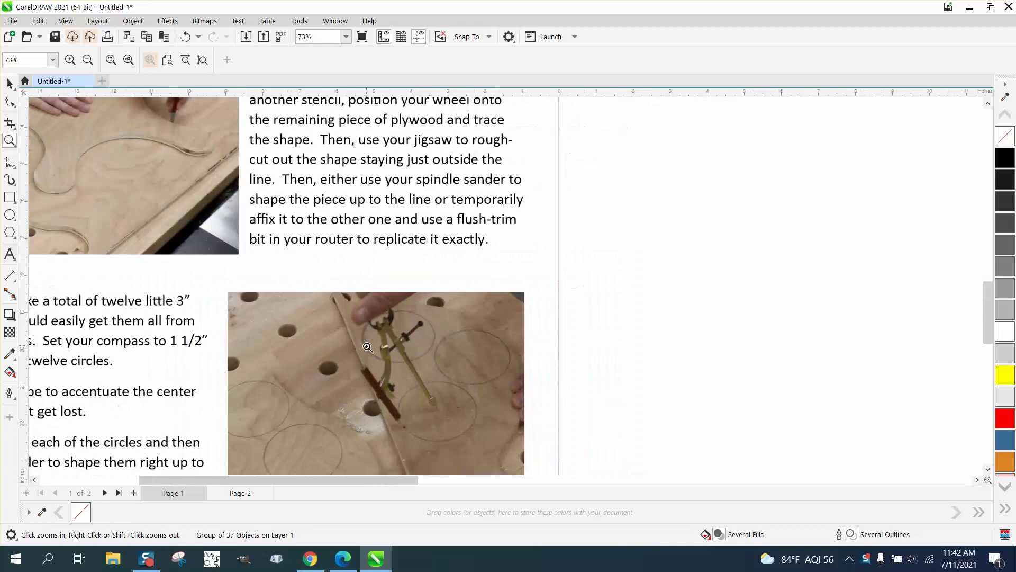
scroll(368, 348, "down", 2)
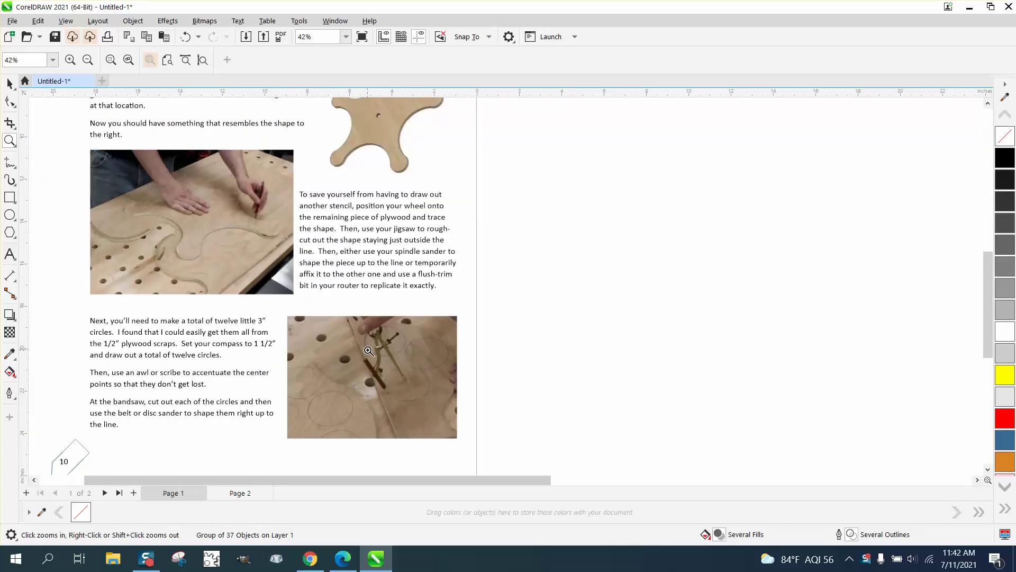
scroll(369, 351, "down", 2)
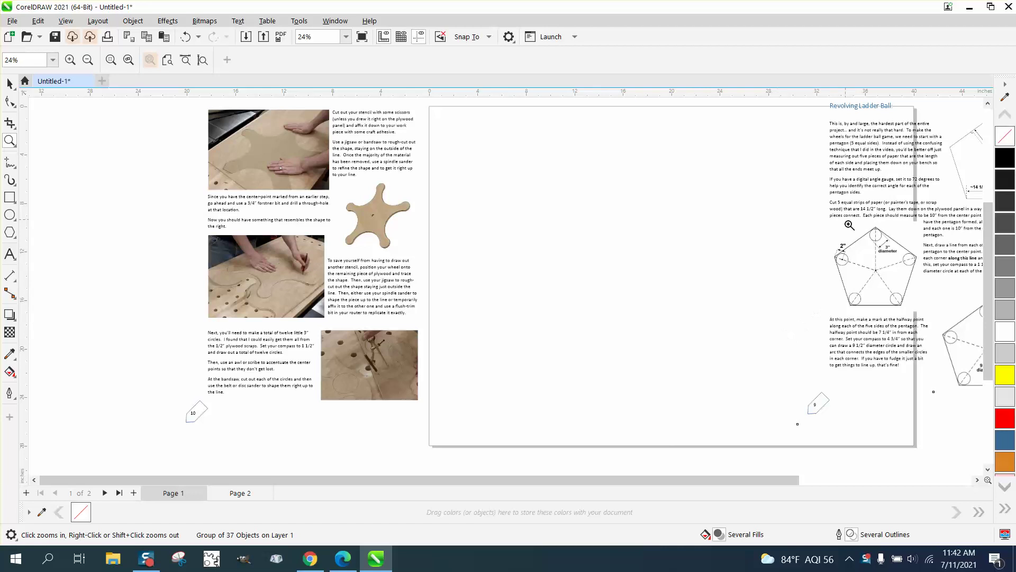
left_click_drag(849, 224, 948, 304)
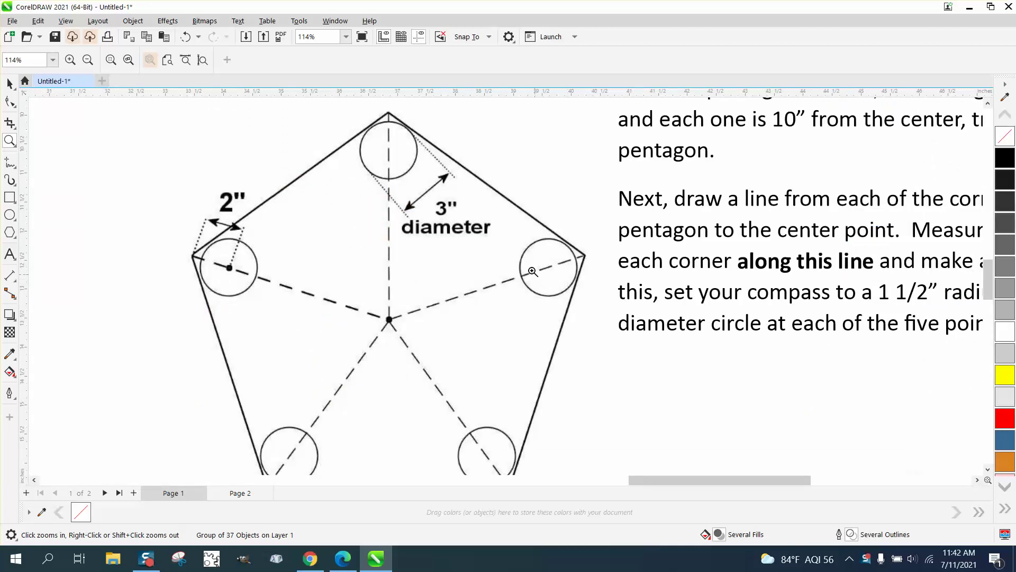
scroll(512, 243, "down", 5)
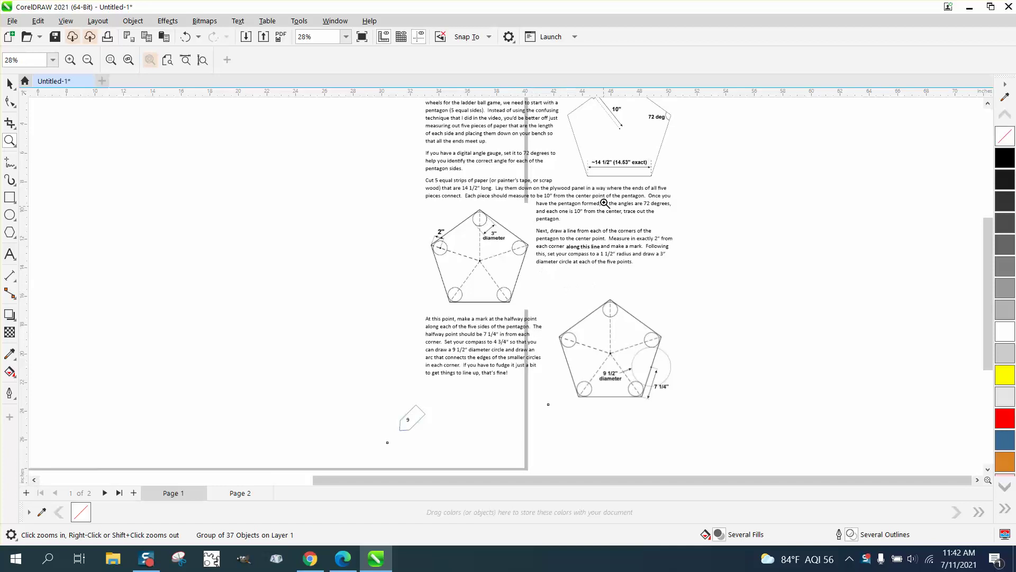
left_click_drag(583, 152, 694, 188)
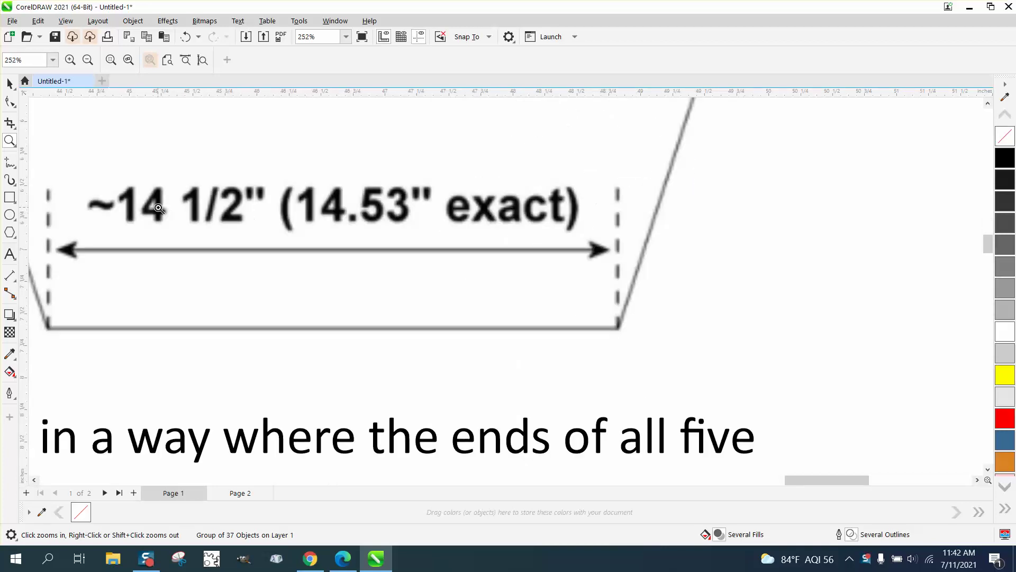
scroll(332, 209, "down", 5)
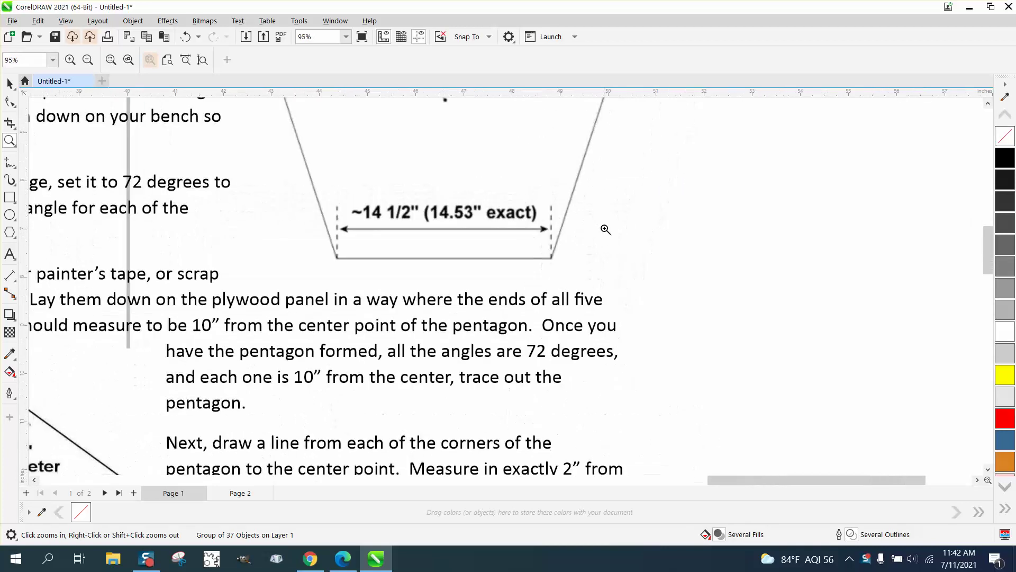
scroll(604, 254, "down", 3)
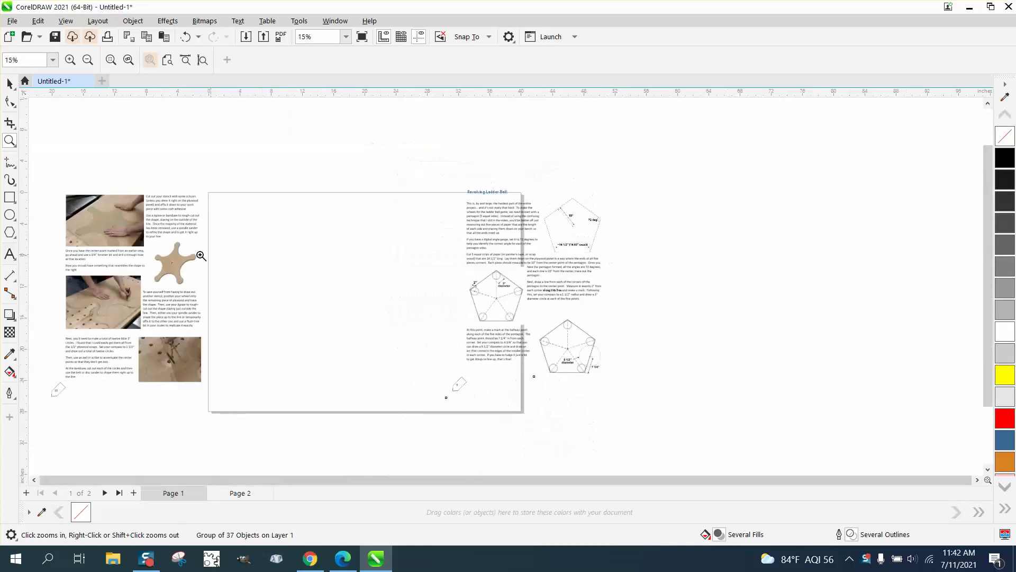
Step: Draw a five-sided pentagon on the blank page with the Polygon tool
left_click(13, 241)
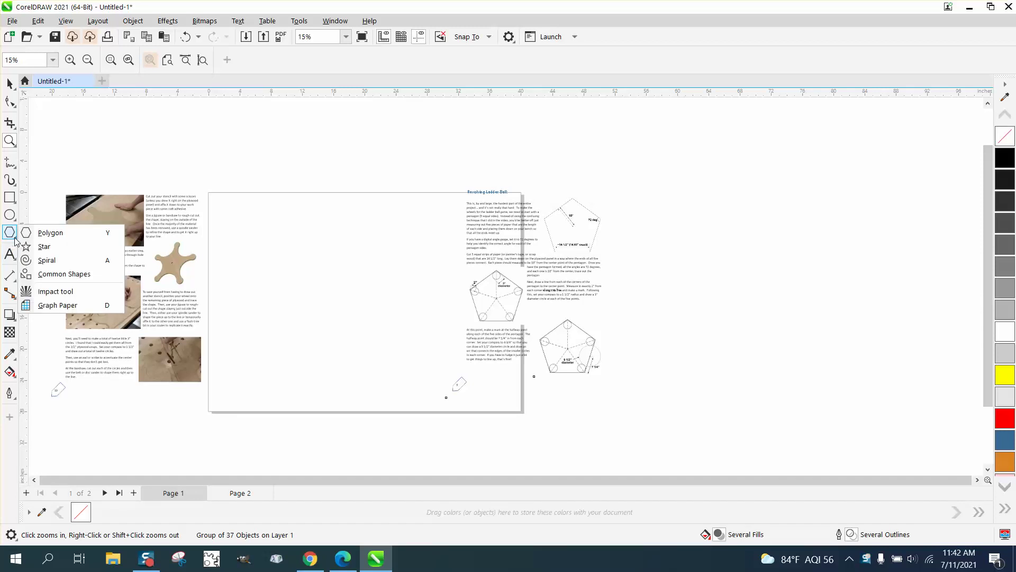
left_click(43, 233)
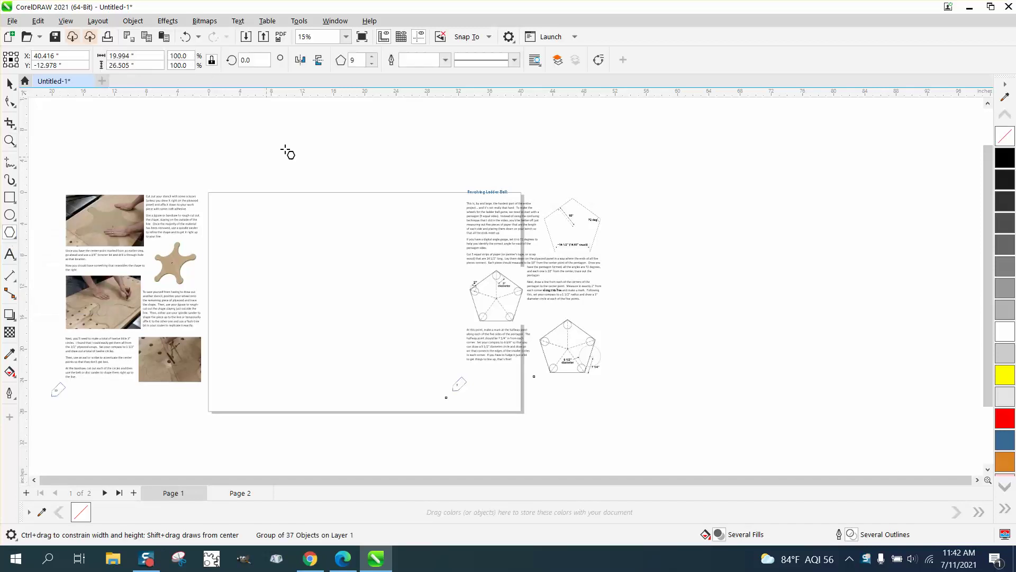
left_click(373, 64)
left_click_drag(428, 224, 275, 370)
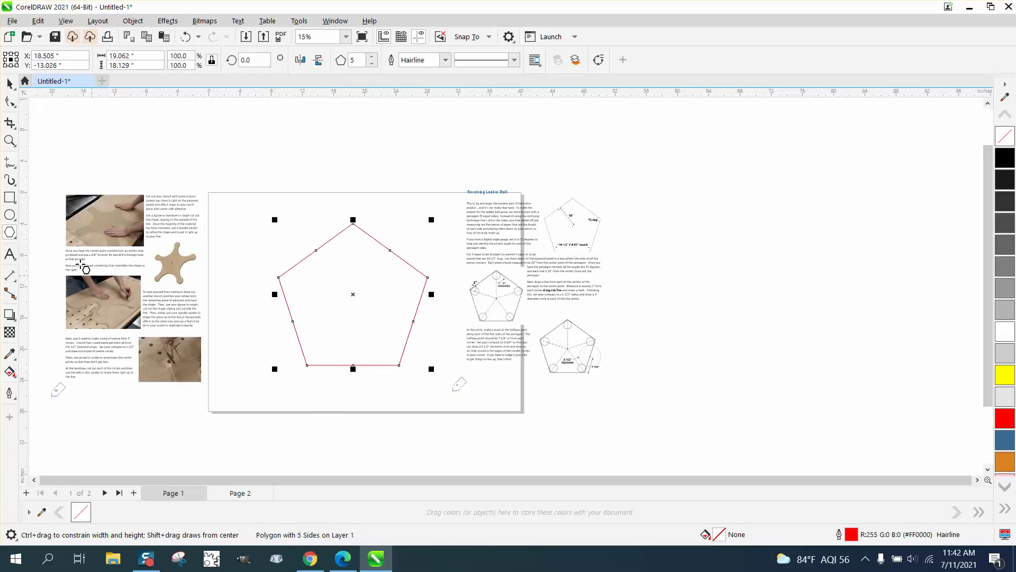
left_click(9, 141)
Step: Dimension the pentagon's bottom edge corner to corner with a parallel dimension reading 11.78"
left_click_drag(442, 395, 442, 395)
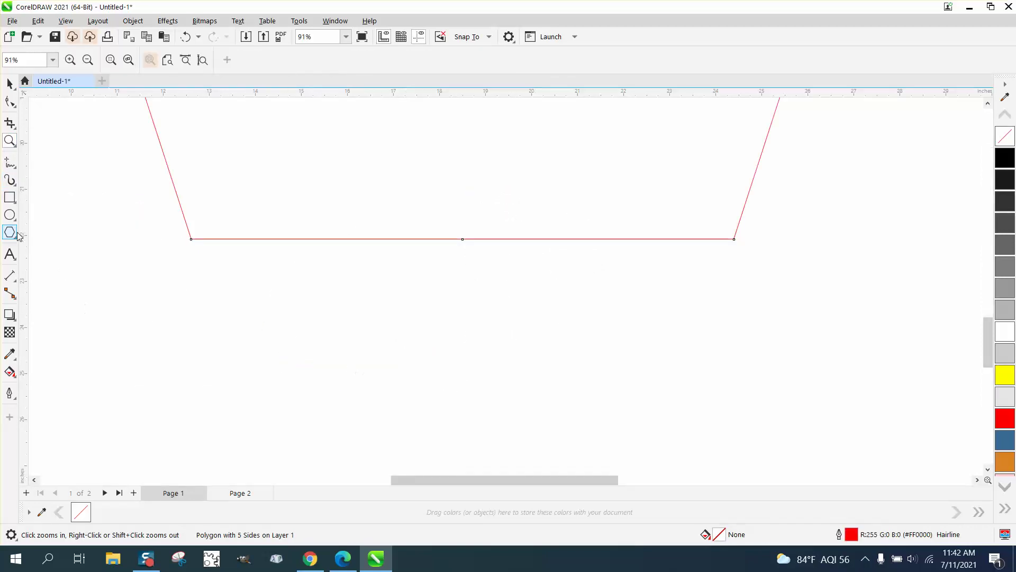
left_click(18, 283)
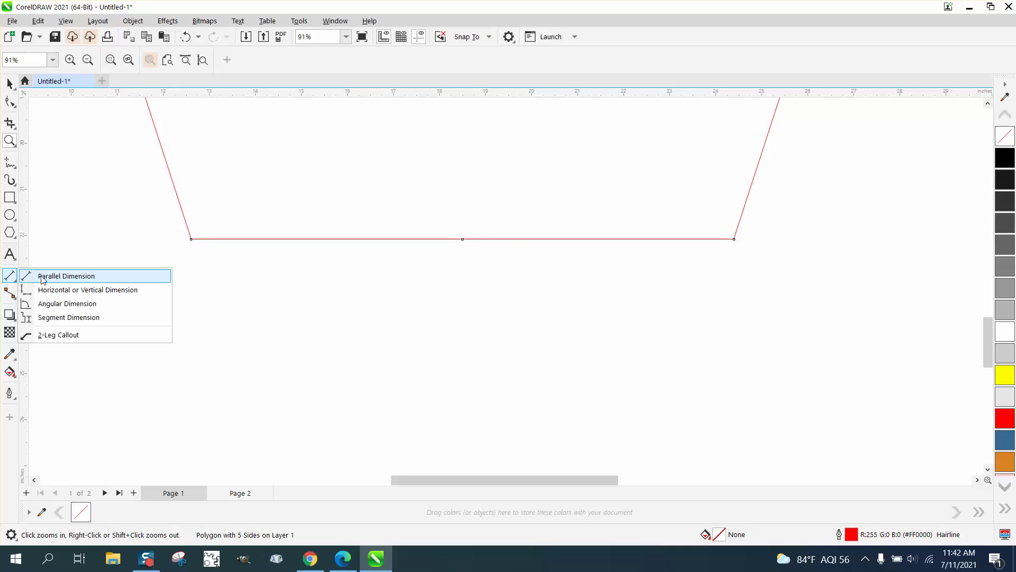
left_click(32, 275)
left_click_drag(192, 239, 734, 239)
left_click(731, 228)
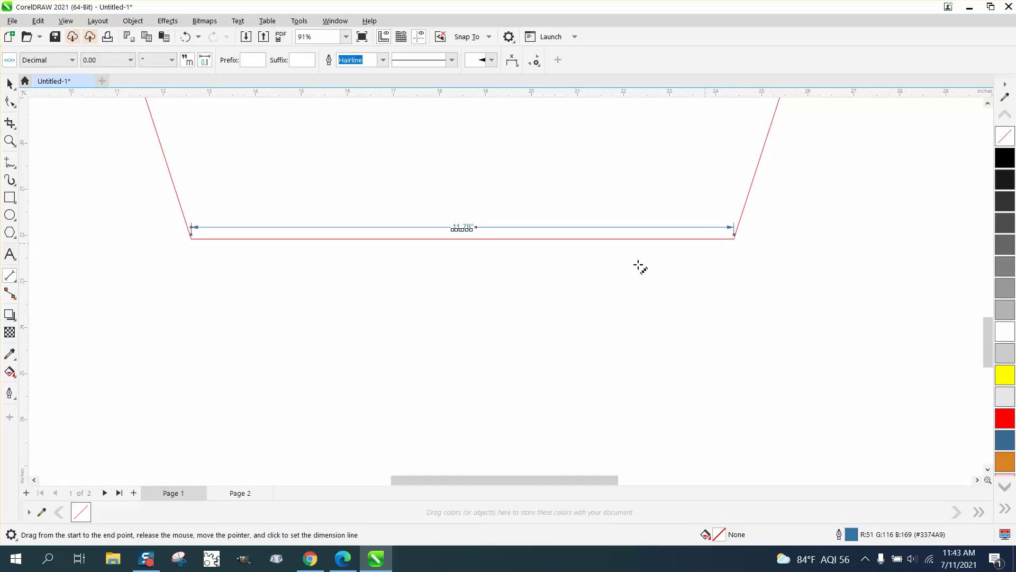
left_click(12, 86)
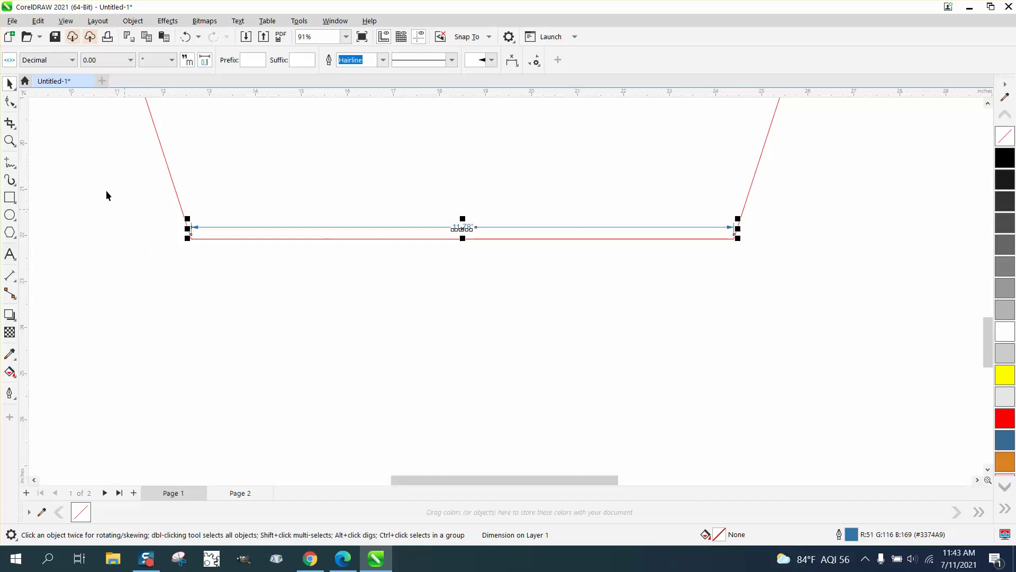
left_click(10, 141)
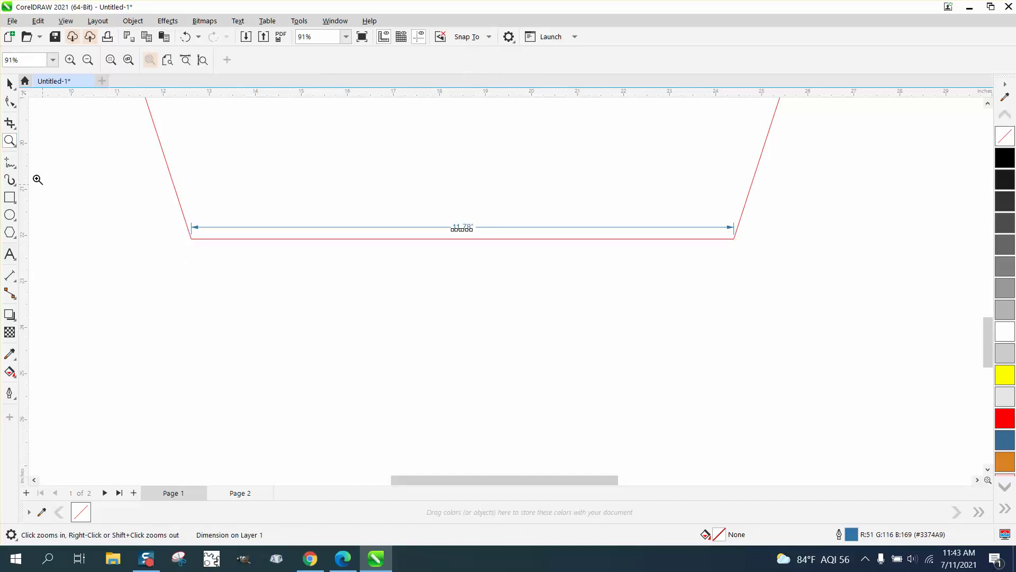
left_click(9, 83)
Step: Scale the pentagon up until its bottom-edge dimension reads 14.51" (about 23.48" by 22.33")
left_click(200, 239)
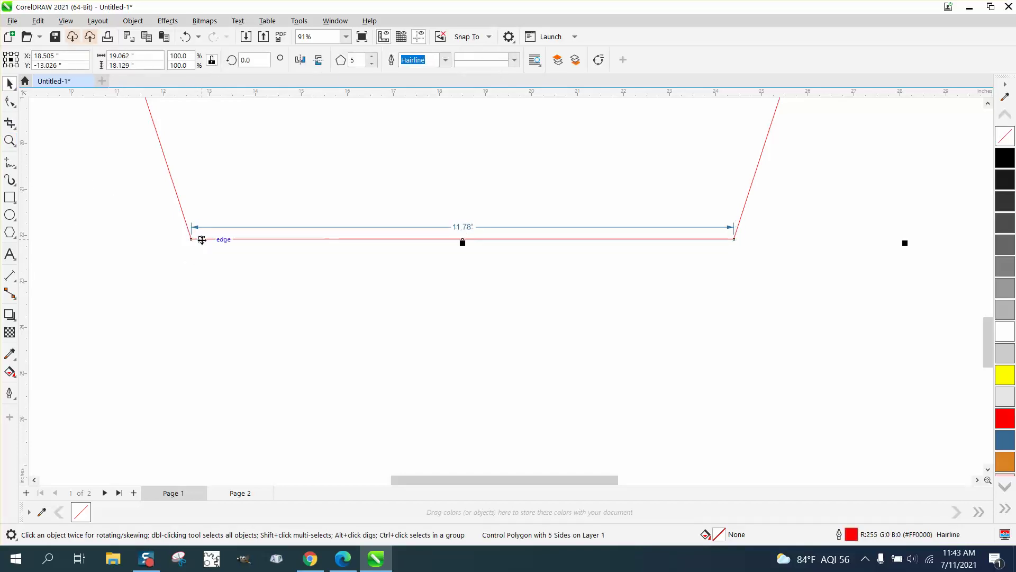
scroll(220, 281, "down", 1)
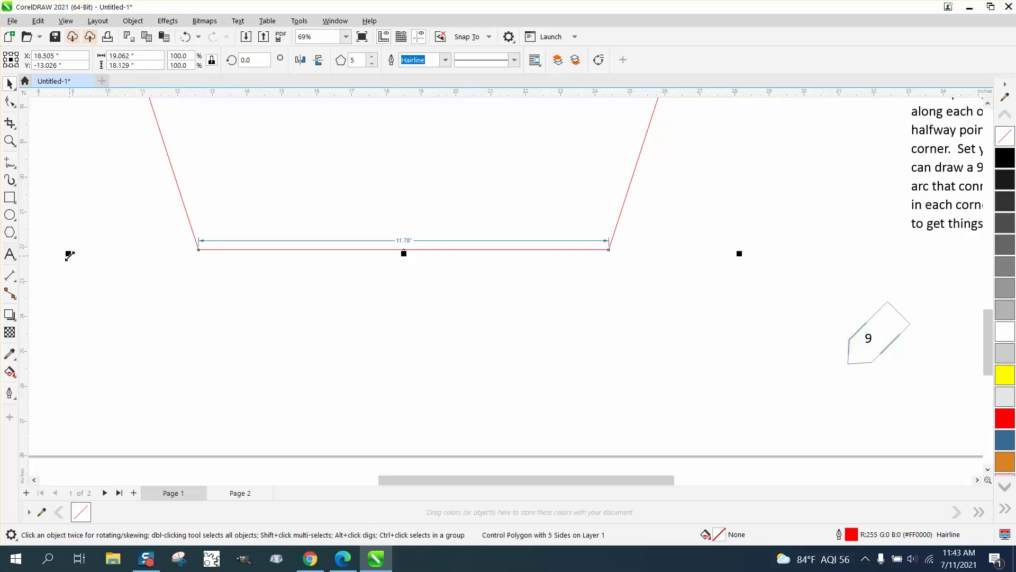
left_click_drag(69, 254, 80, 307)
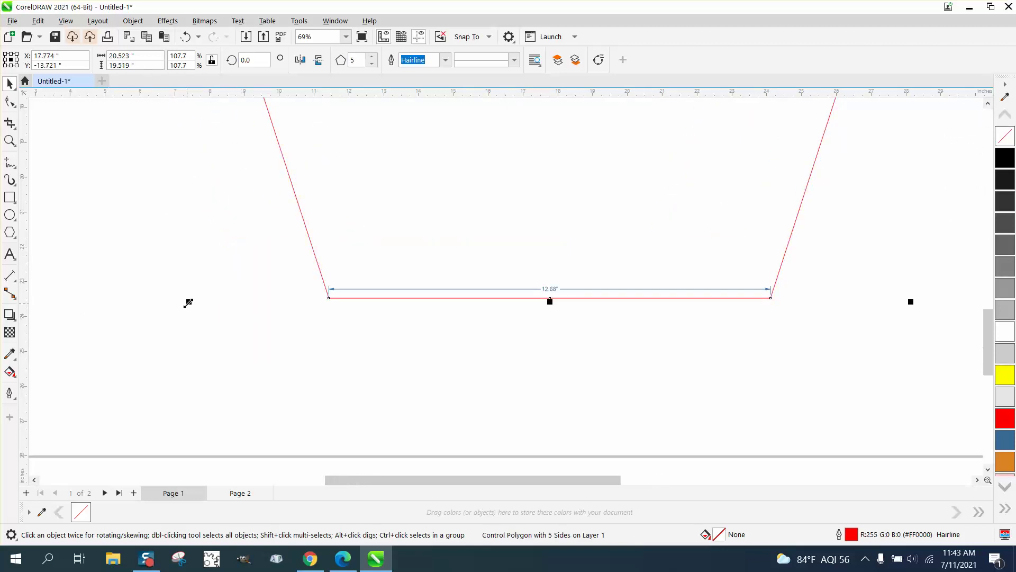
left_click_drag(188, 301, 96, 377)
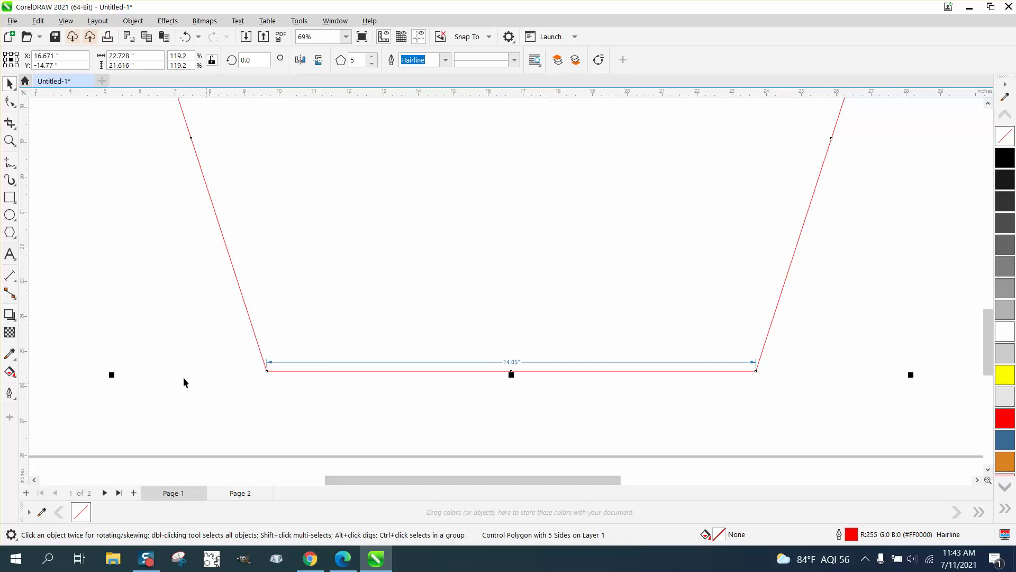
left_click_drag(113, 374, 85, 401)
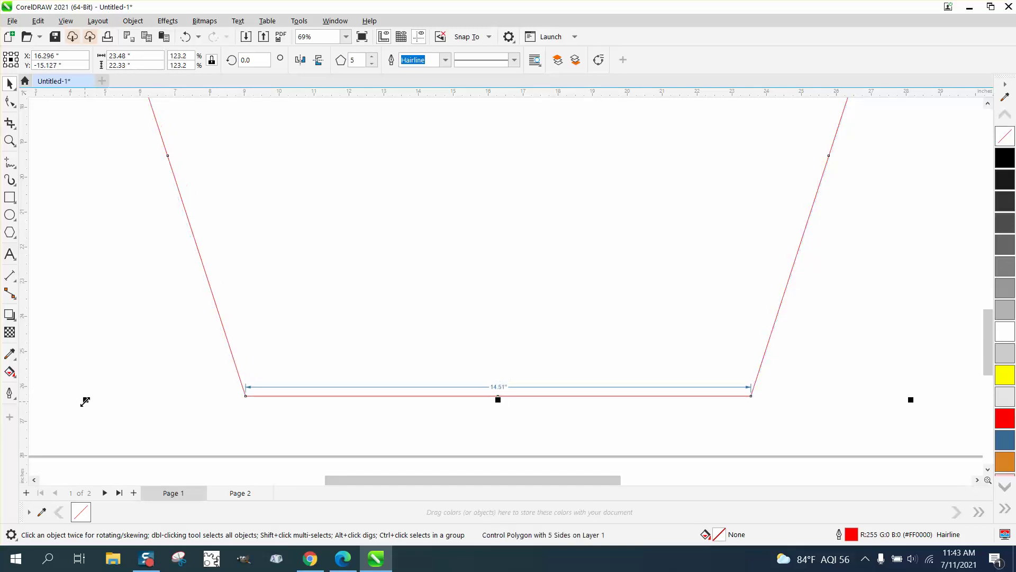
left_click(10, 140)
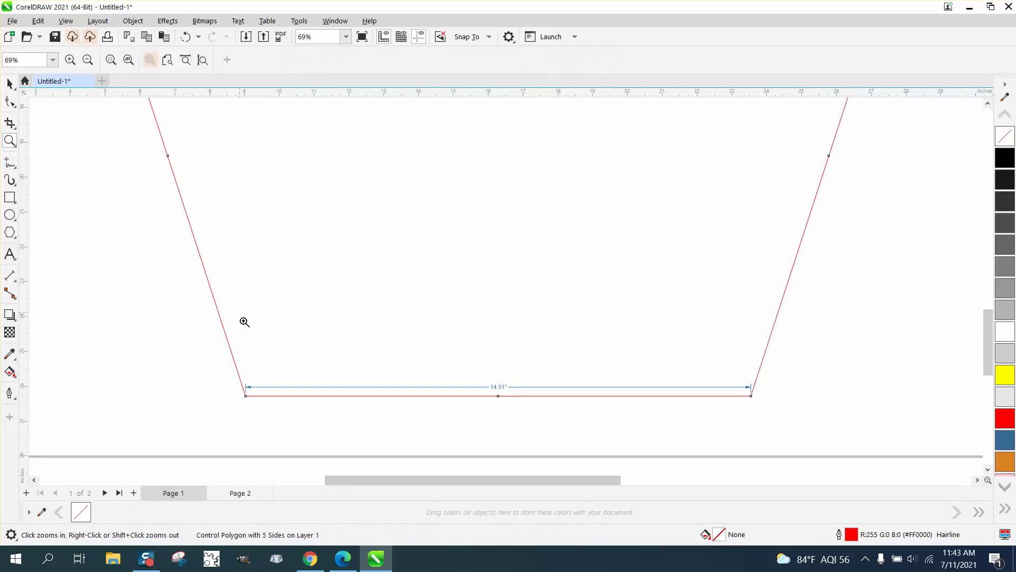
left_click_drag(215, 354, 811, 445)
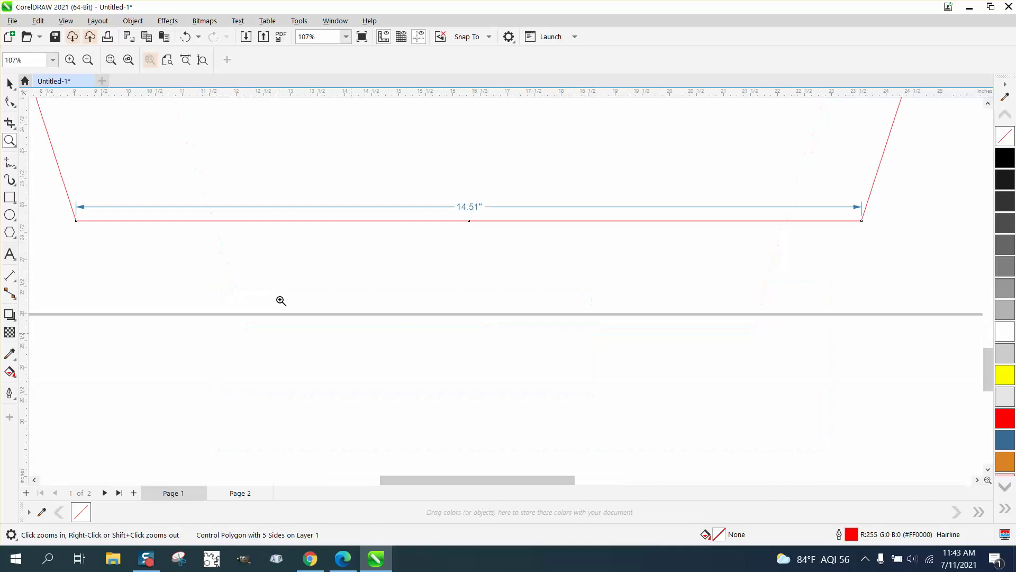
Step: Enlarge the 14.51" measurement label to 150 pt
key("space")
left_click(474, 207)
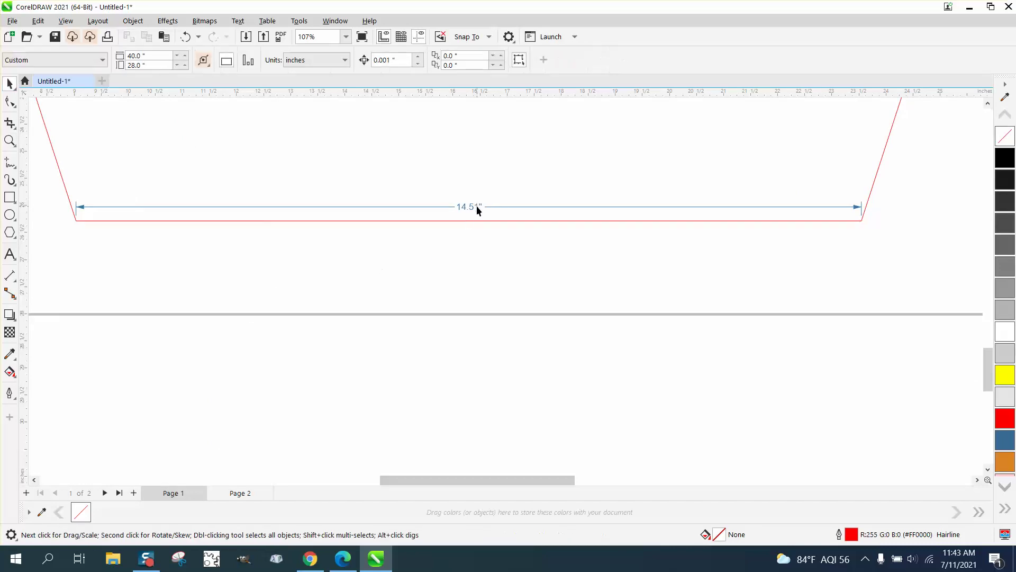
left_click(500, 61)
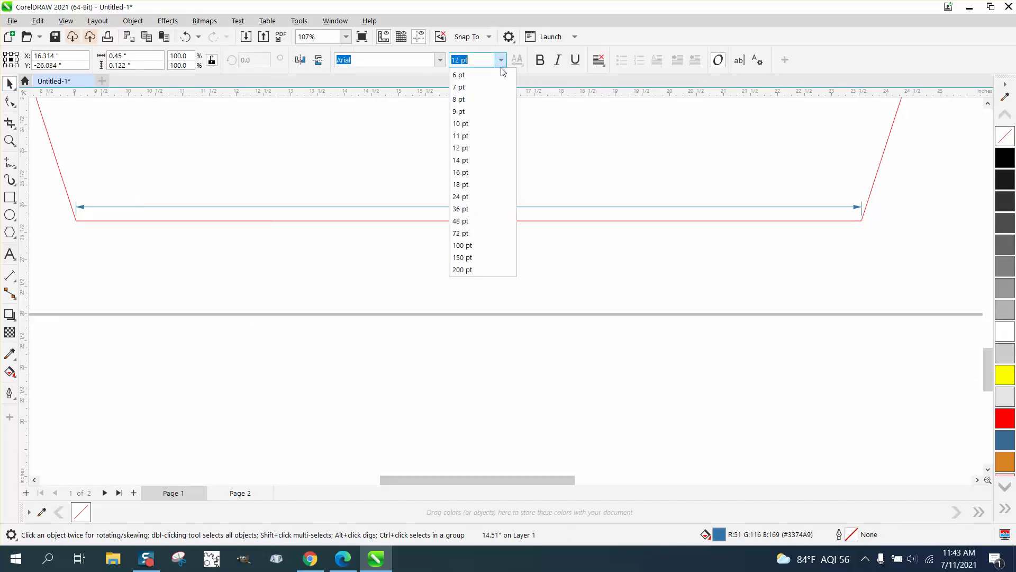
left_click(462, 253)
left_click(257, 279)
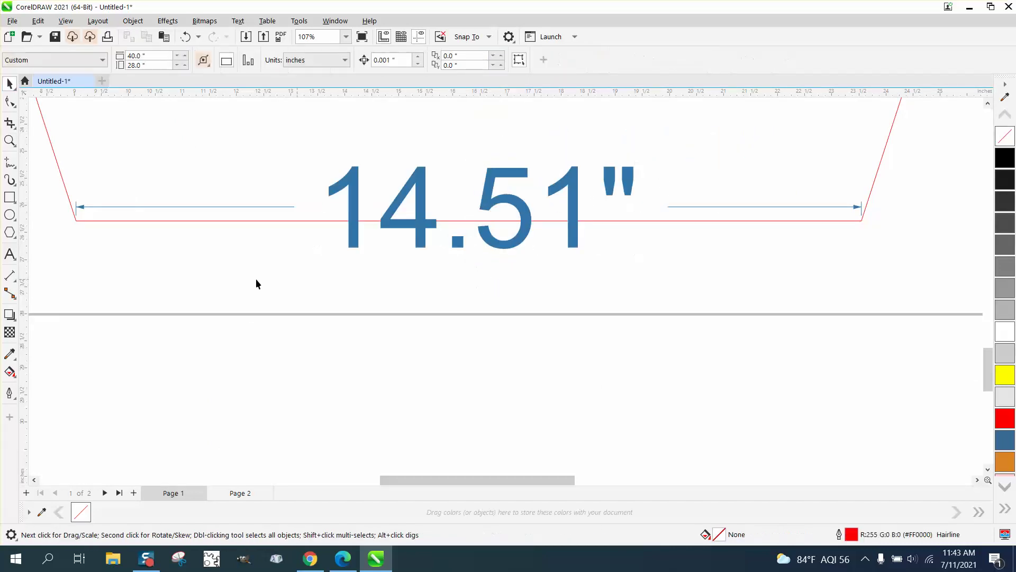
Step: Scale the pentagon to 123.3% so its bottom edge measures 14.53"
left_click(55, 146)
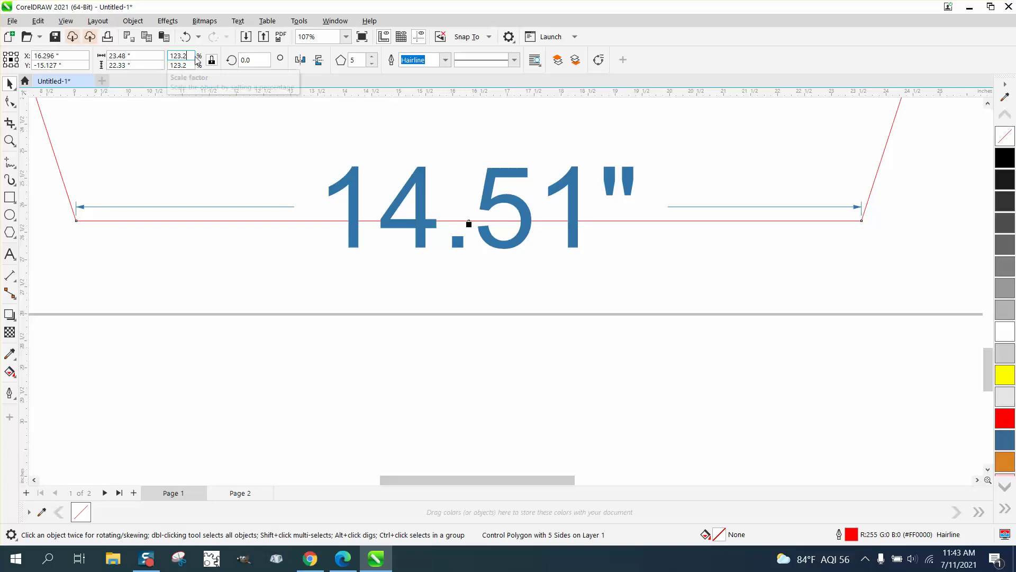
key("BackSpace")
key("Return")
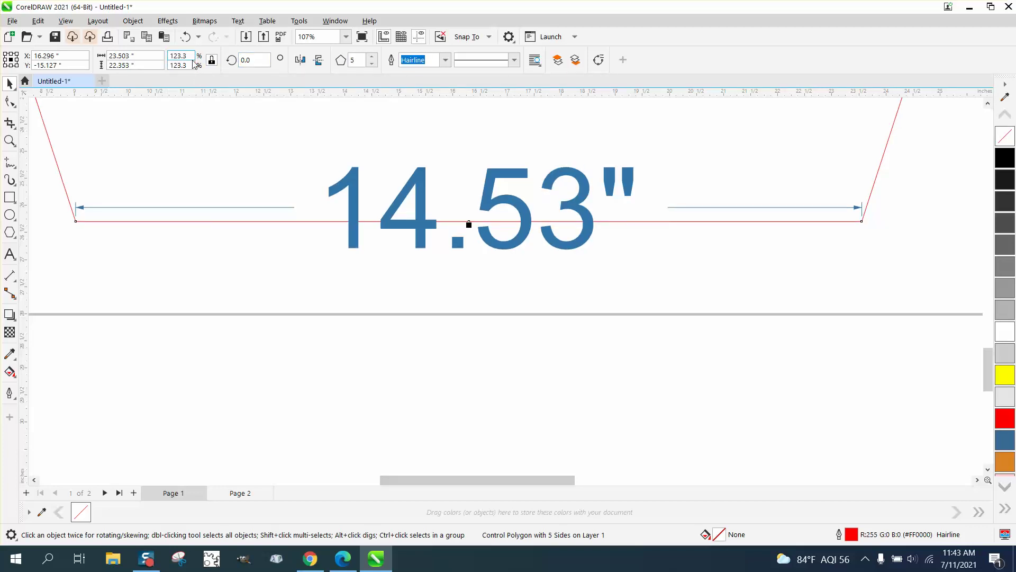
scroll(356, 288, "down", 5)
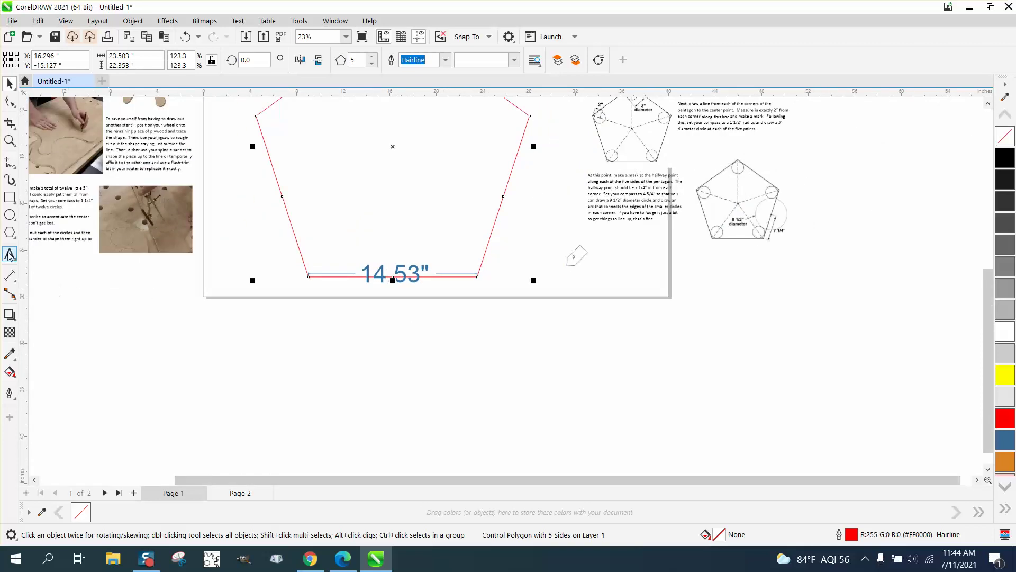
Step: Set 100 pt as the default paragraph text size in Change Document Defaults
left_click(91, 285)
left_click(10, 254)
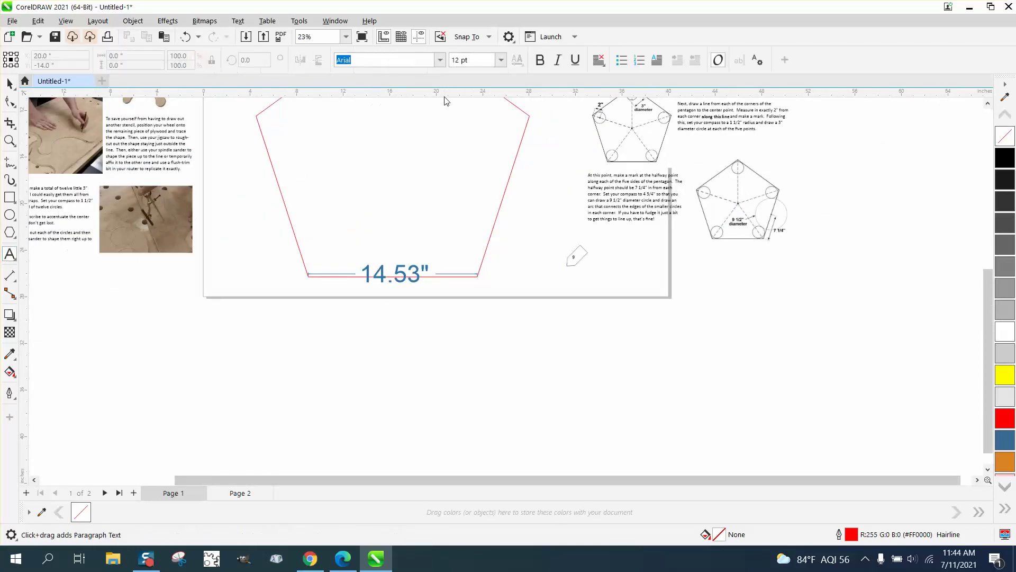
left_click(500, 60)
left_click(474, 250)
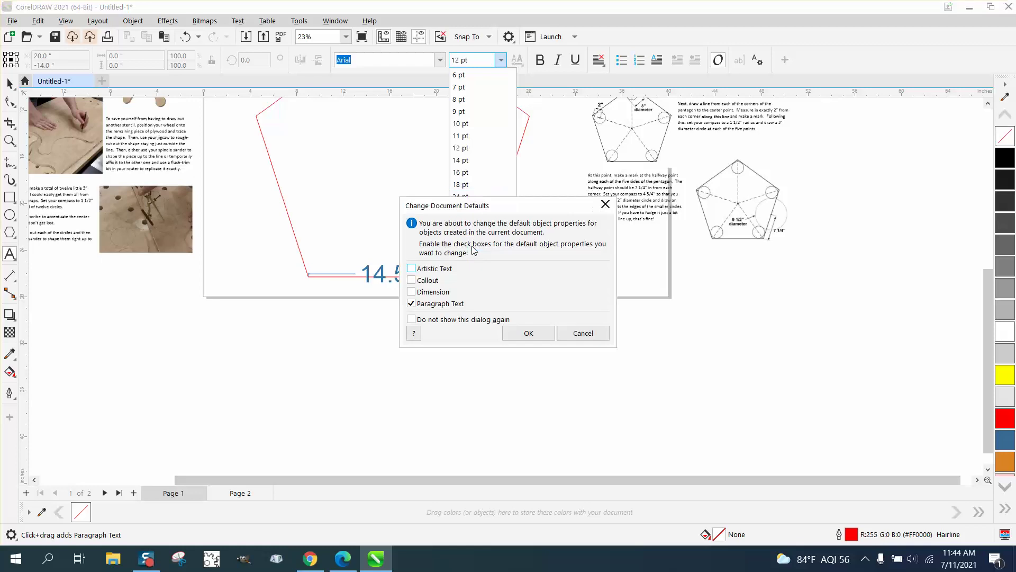
left_click(529, 333)
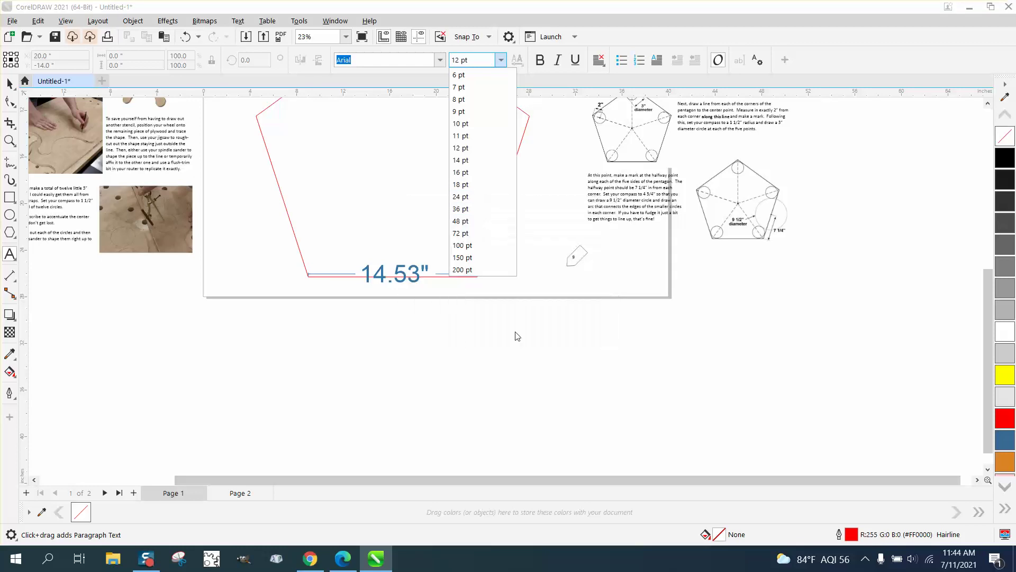
scroll(508, 293, "down", 2)
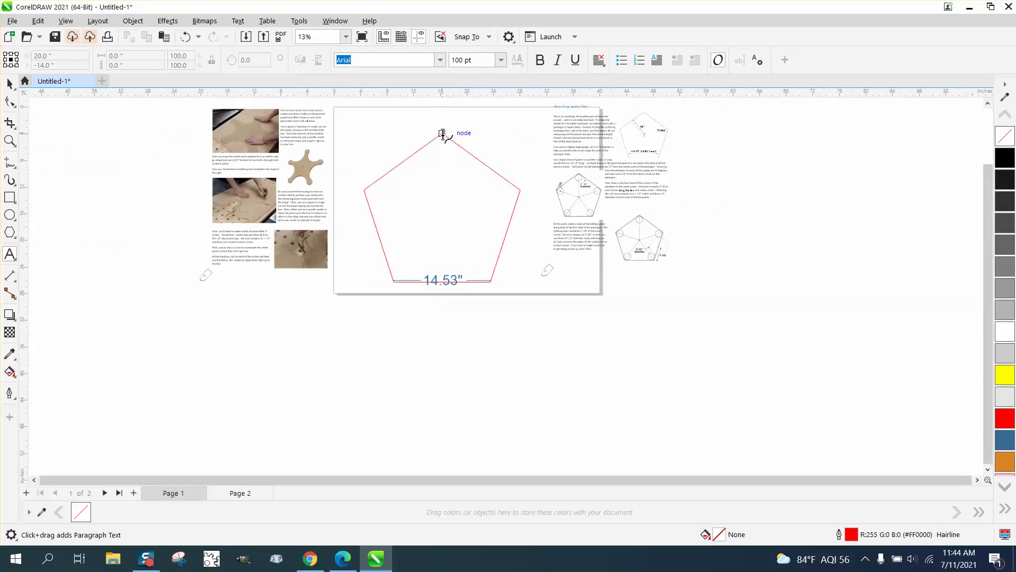
left_click(11, 84)
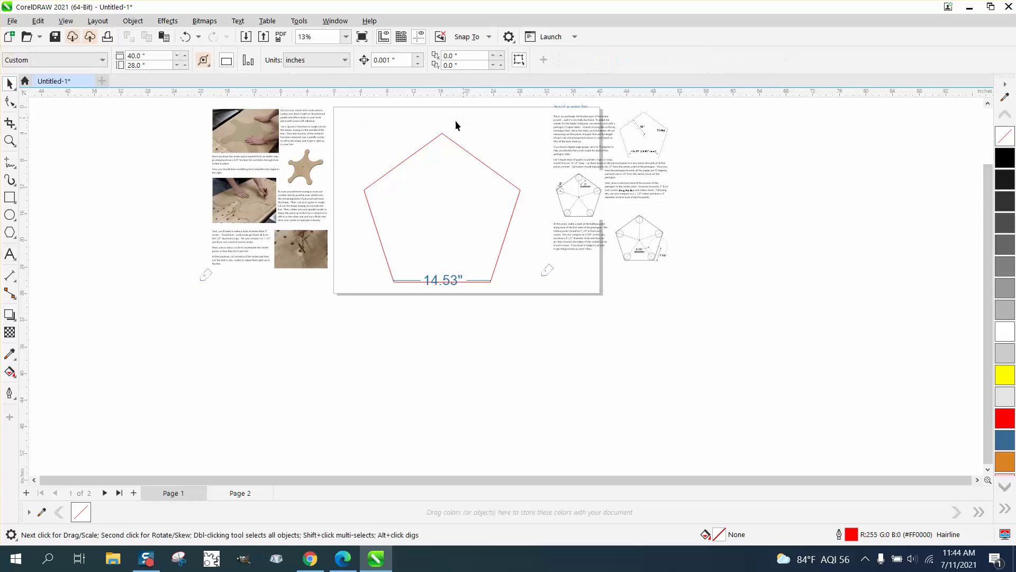
Step: Dimension the pentagon's top-left and right sides, confirming both read 14.53"
left_click(9, 276)
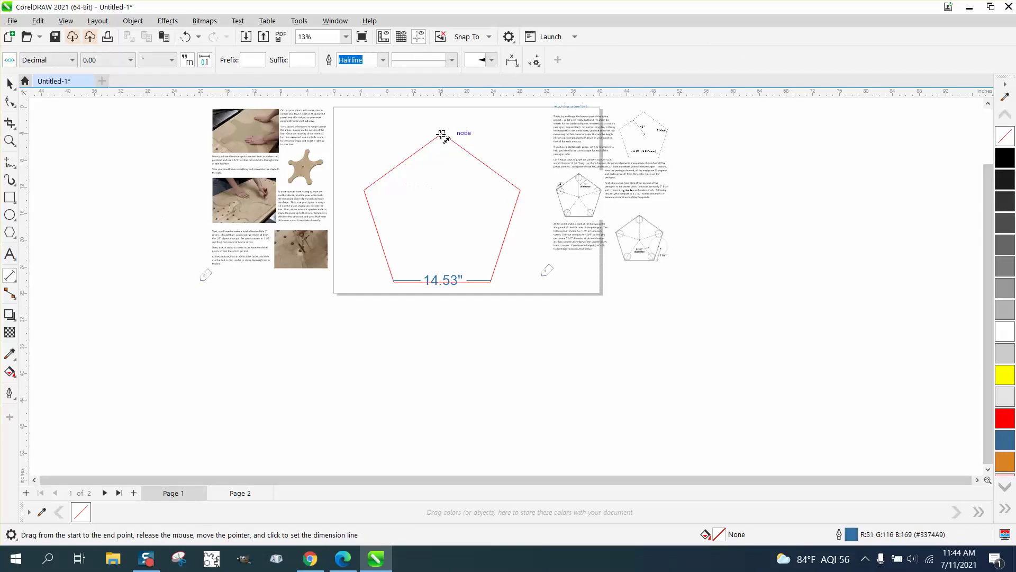
left_click_drag(442, 133, 364, 189)
left_click(514, 195)
left_click_drag(520, 191, 493, 283)
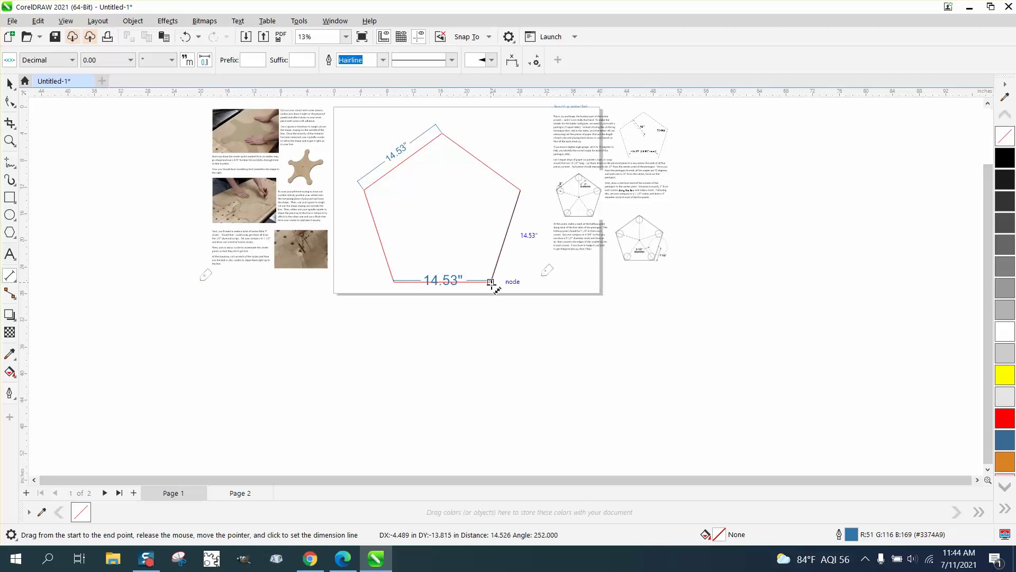
left_click(517, 289)
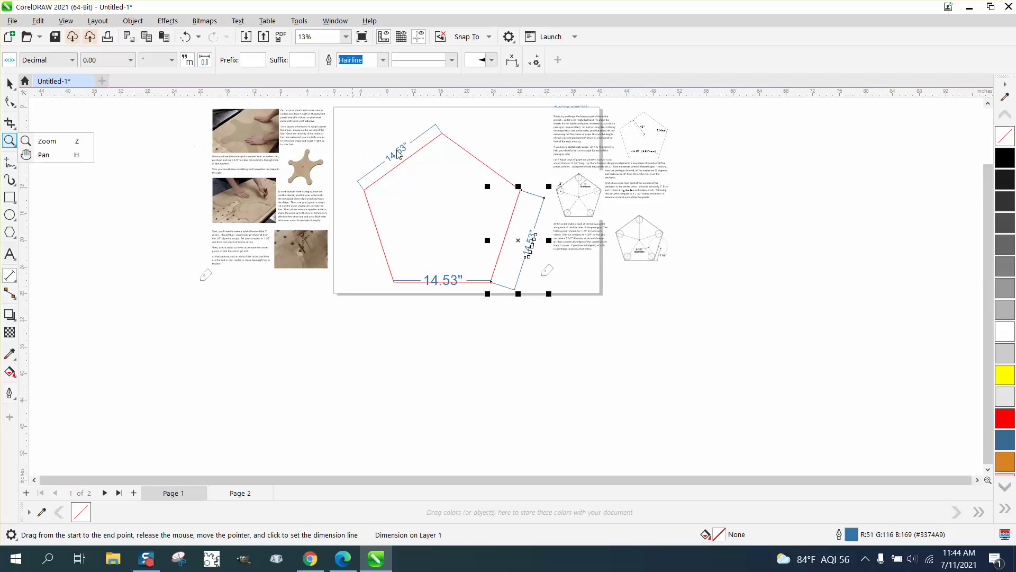
Step: Delete the top-left, right and bottom dimension lines, leaving the bare pentagon
mouse_move(20, 103)
key("space")
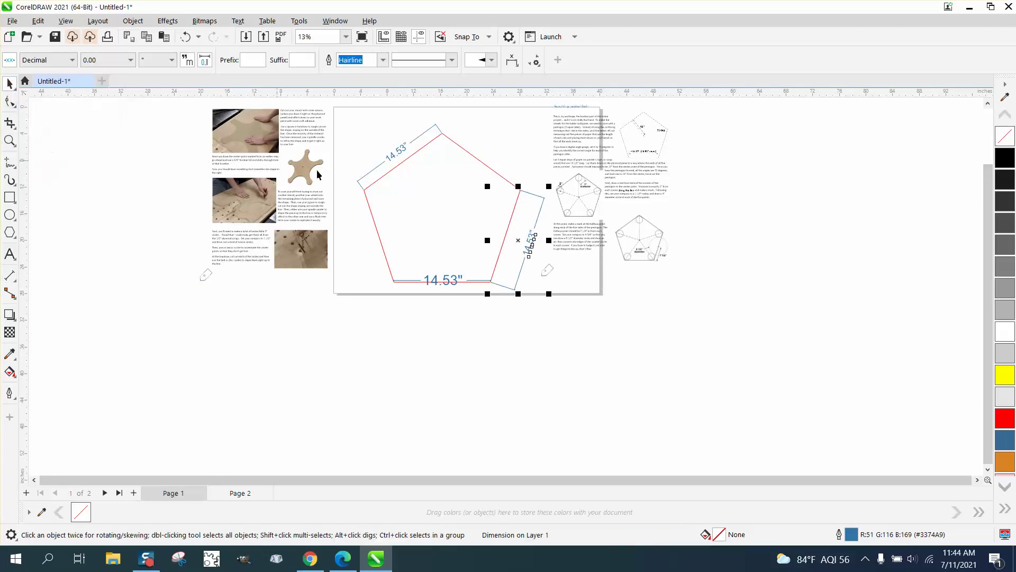
left_click(396, 156)
key("Delete")
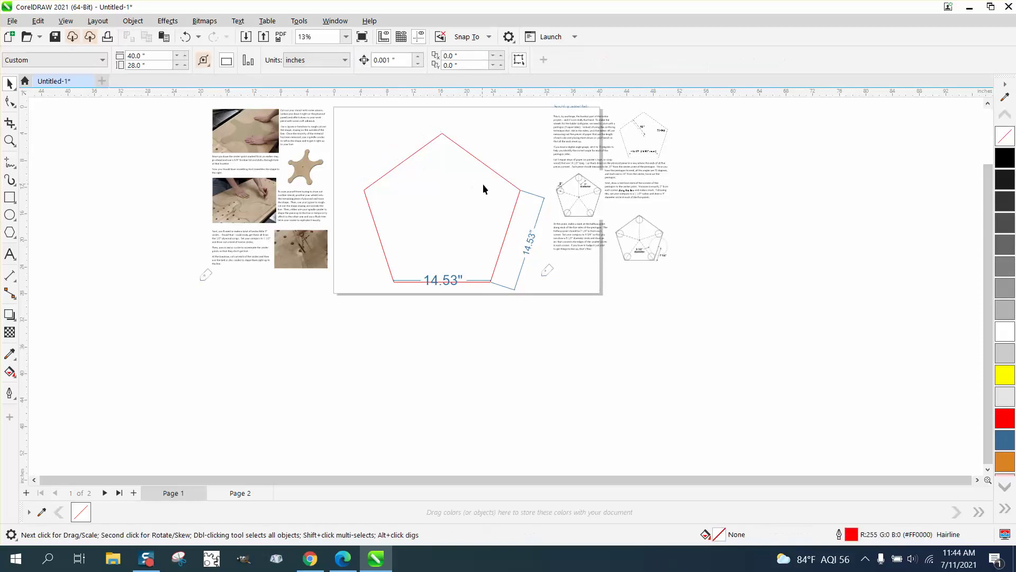
left_click(533, 242)
key("Delete")
left_click(466, 277)
key("Delete")
left_click(467, 246)
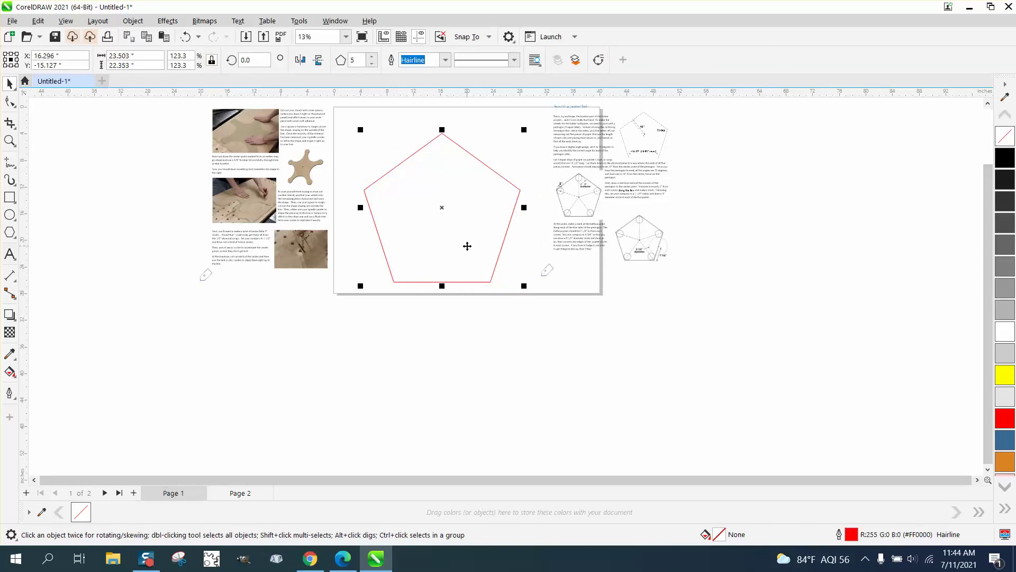
Step: Centre the pentagon on the page at X 20, Y -14 and shift the instruction sheet right
left_click_drag(467, 246, 491, 239)
scroll(560, 221, "down", 1)
left_click_drag(526, 200, 596, 200)
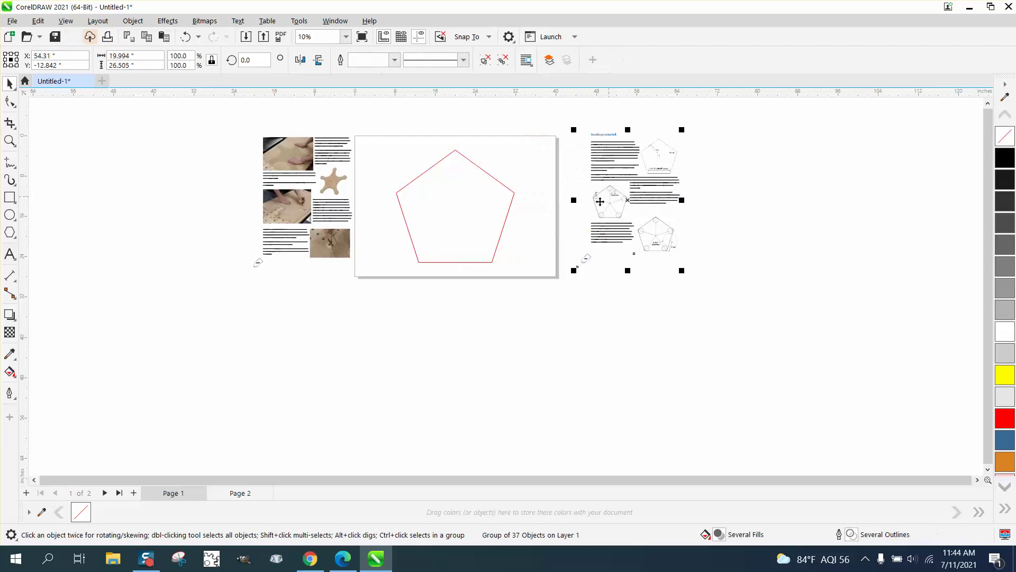
Step: Zoom in on the corner-circle diagram, then on the top of the pentagon
left_click(10, 140)
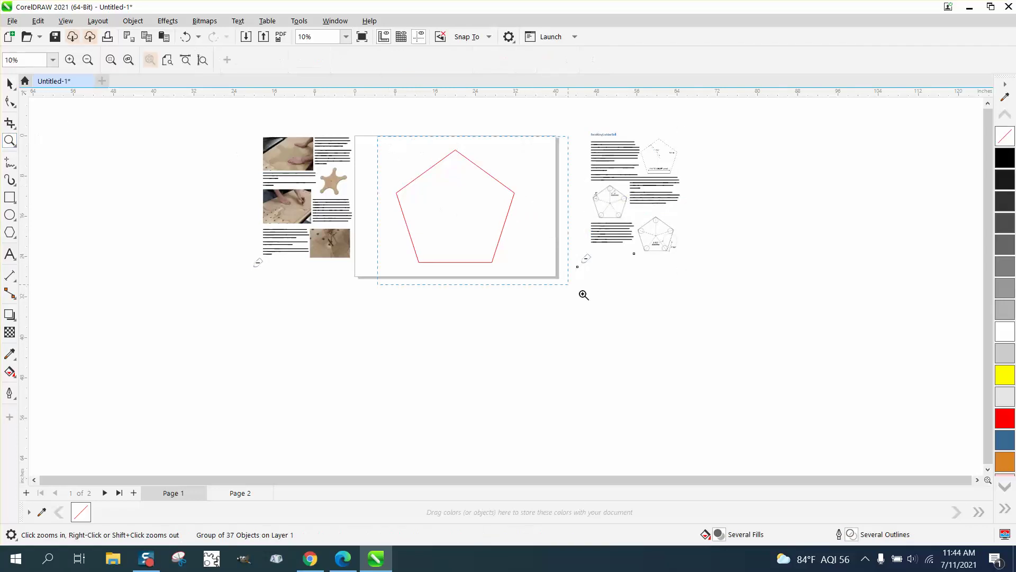
left_click(600, 298)
left_click_drag(751, 205, 848, 262)
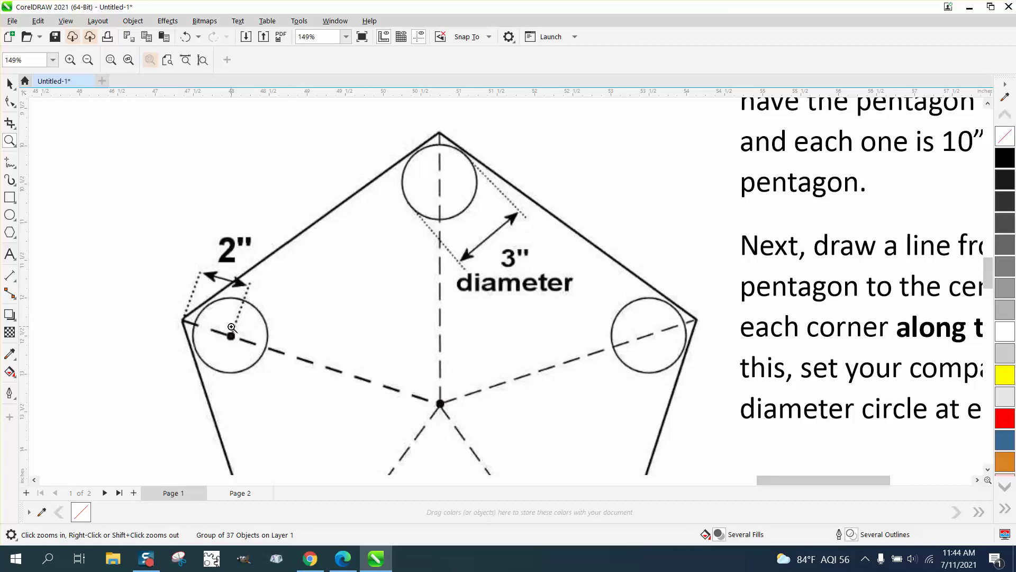
scroll(404, 211, "down", 5)
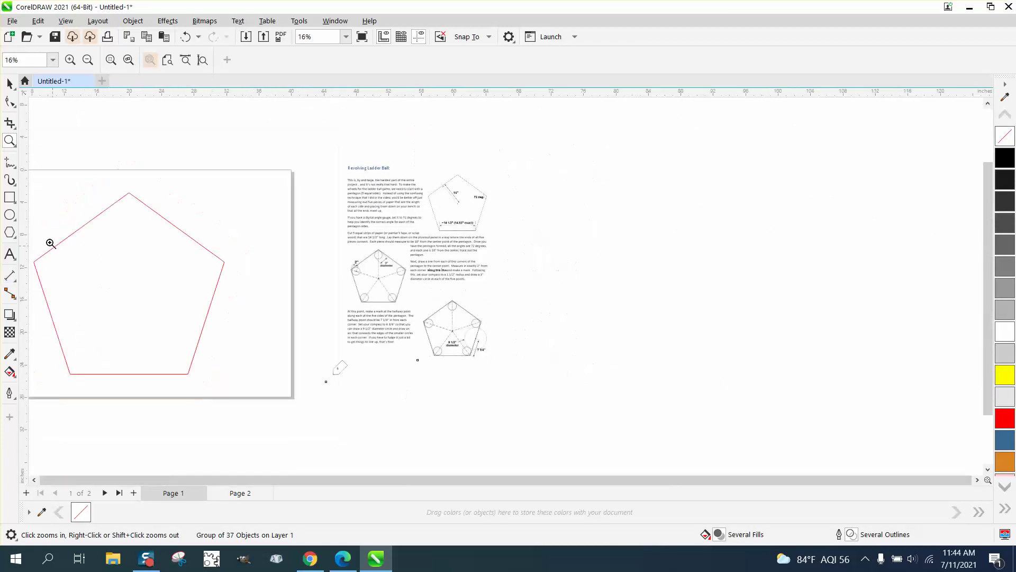
left_click_drag(49, 166, 246, 301)
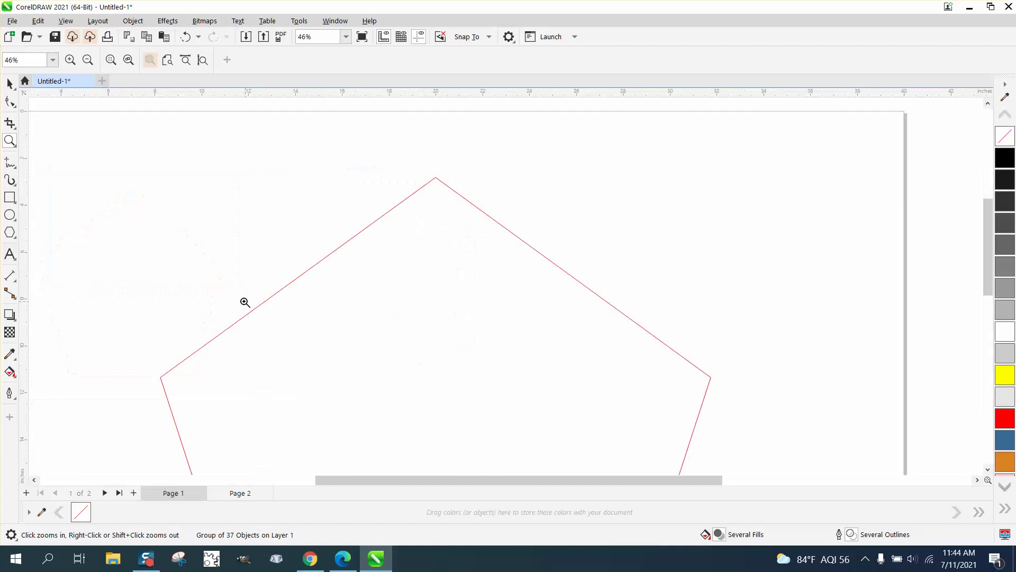
Step: Draw a 3" circle and centre it on the page
left_click(10, 214)
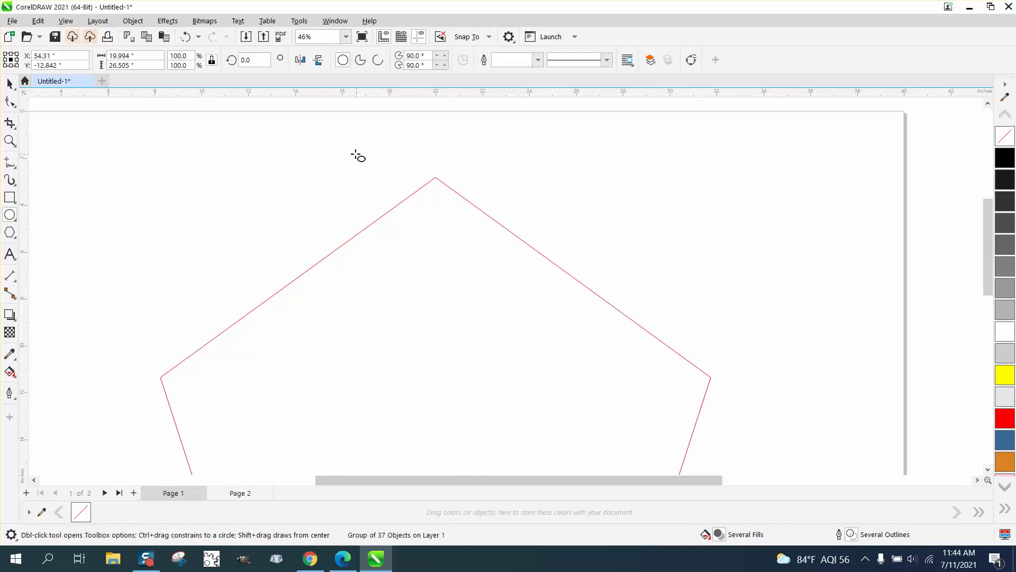
left_click_drag(352, 156, 252, 256)
left_click(146, 57)
type("3")
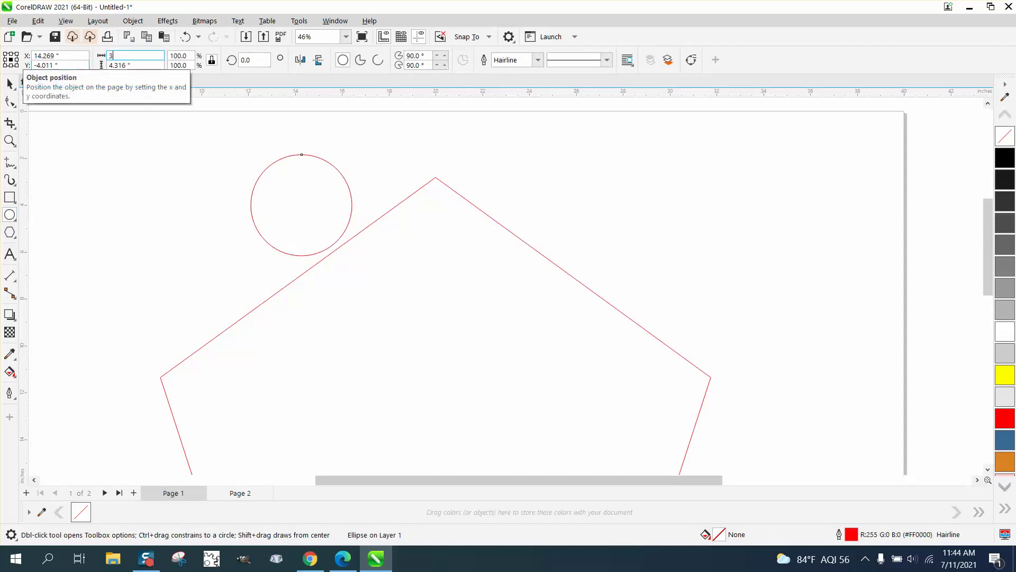
key("Return")
key("space")
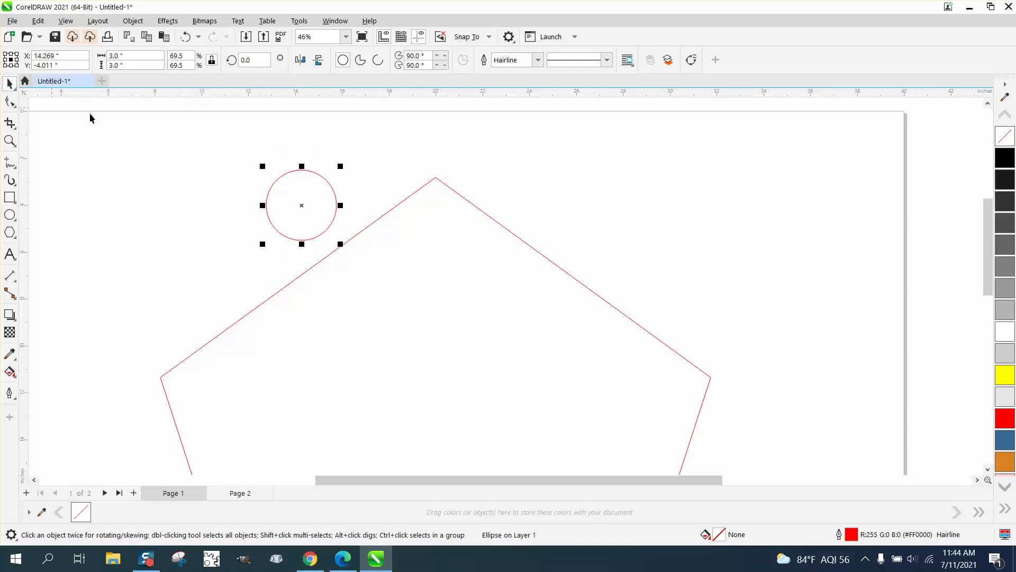
key("p")
Step: Align the circle's top with the pentagon's top and centre it on the top corner
scroll(94, 116, "down", 1)
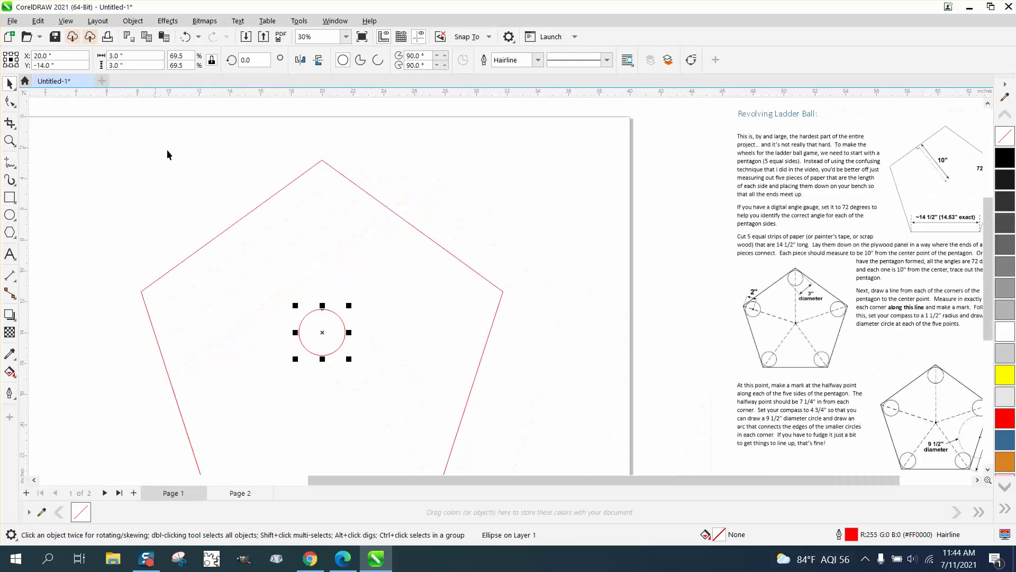
scroll(141, 177, "down", 1)
left_click_drag(420, 408, 431, 412)
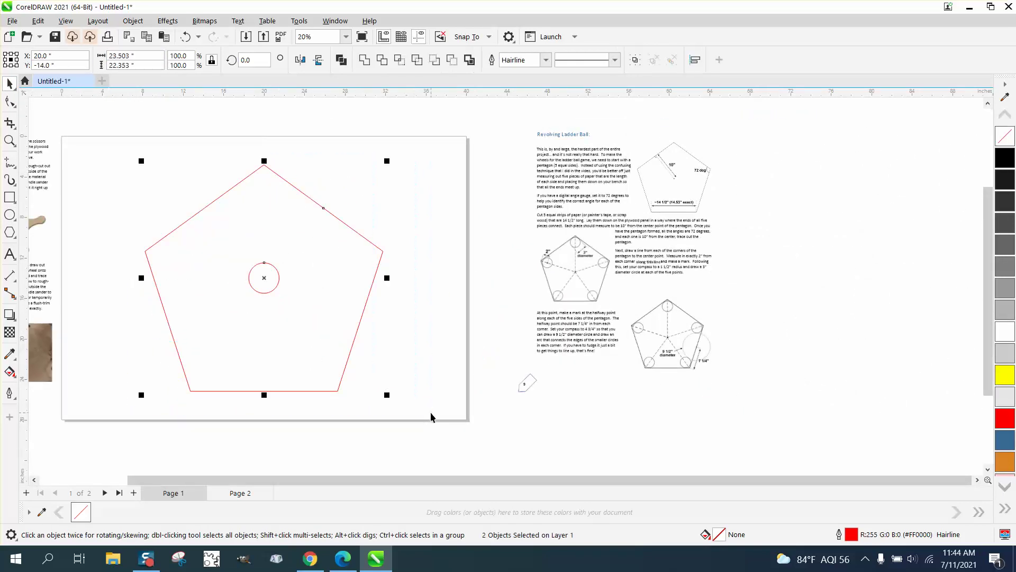
key("t")
left_click(10, 141)
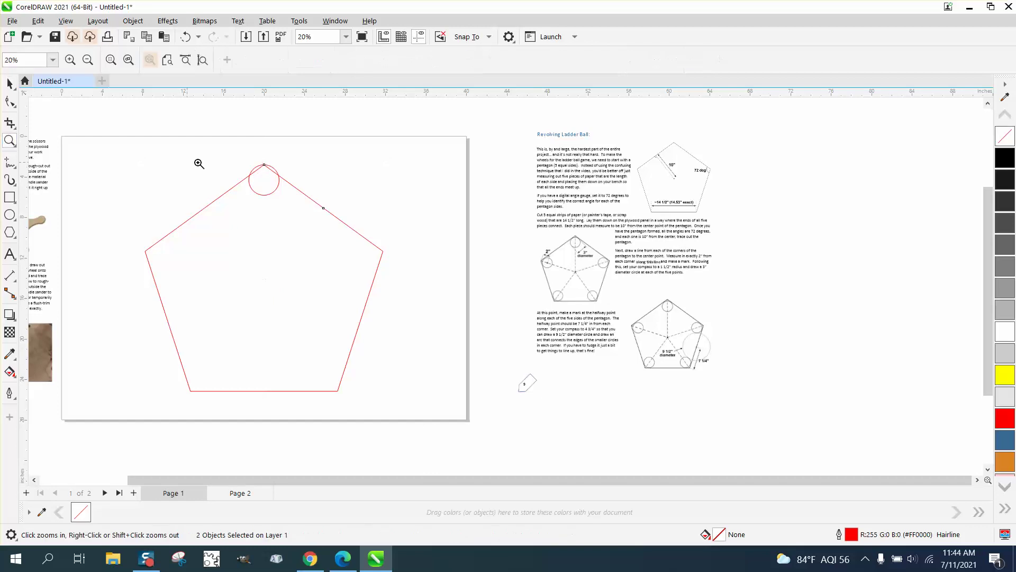
left_click_drag(354, 216, 354, 216)
left_click(9, 83)
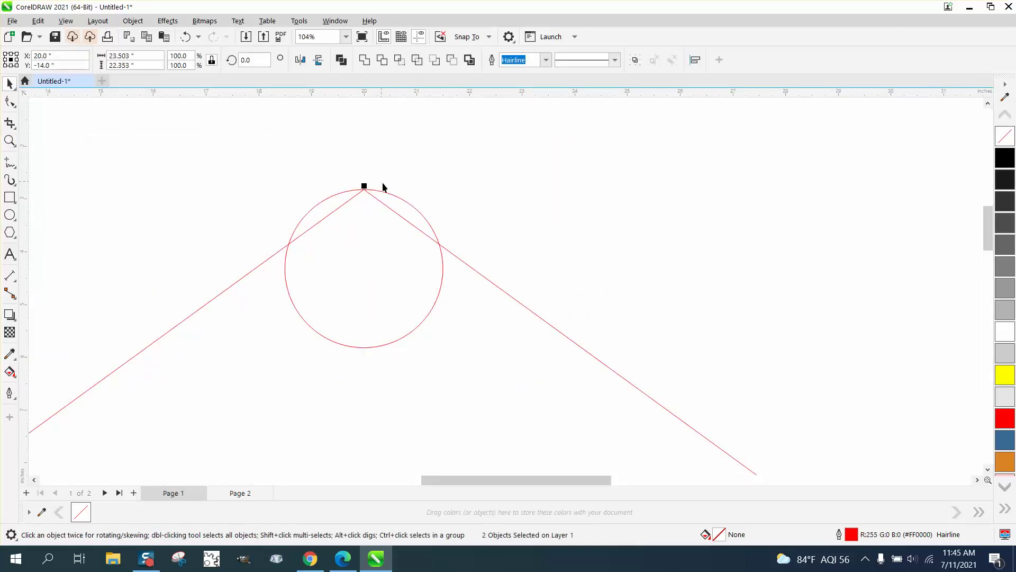
left_click(412, 206)
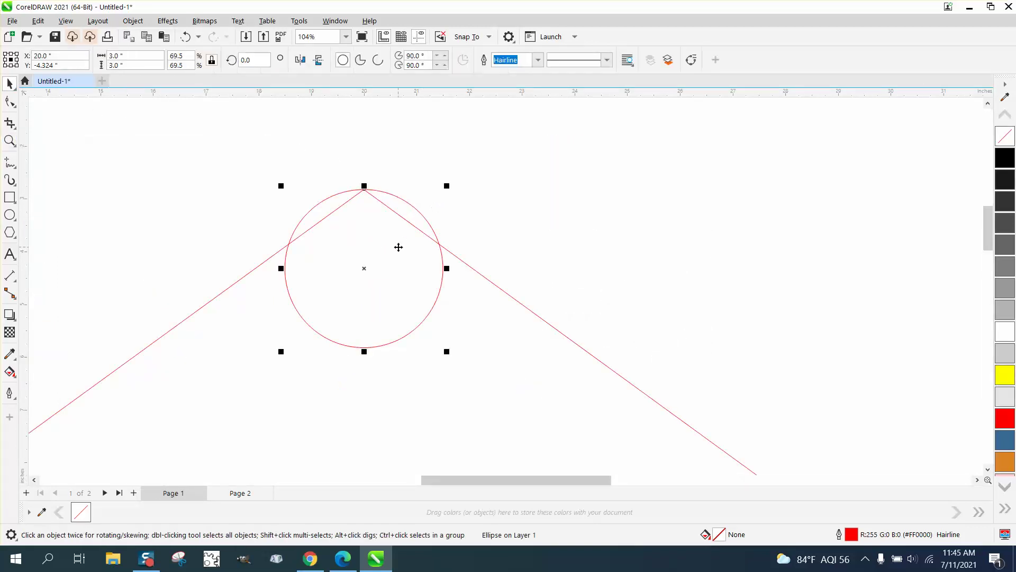
left_click_drag(366, 270, 362, 191)
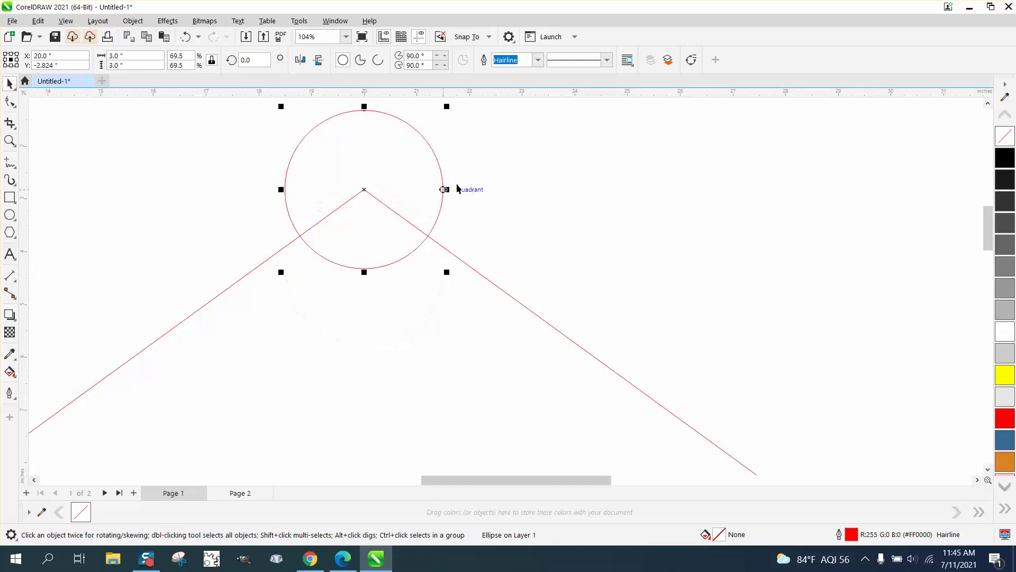
left_click(438, 112)
Step: Set the nudge distance to 2" and nudge the circle down once
left_click_drag(405, 61, 362, 63)
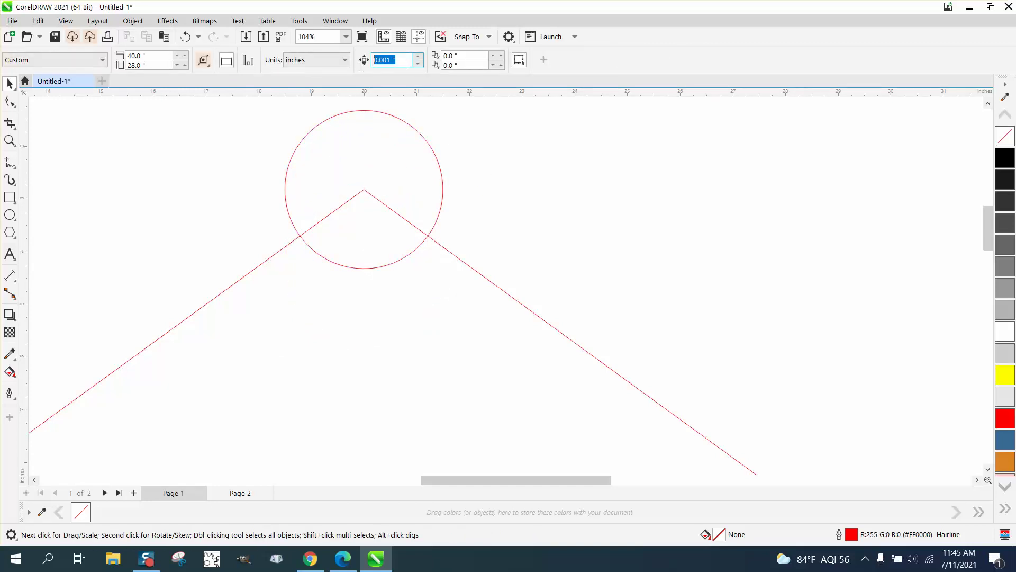
type("2")
left_click(384, 113)
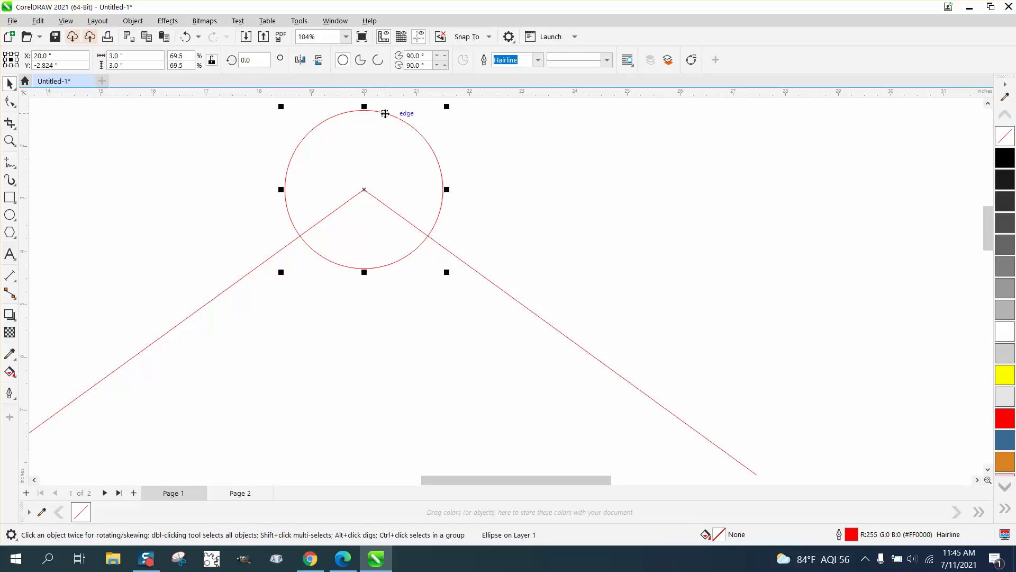
key("Down")
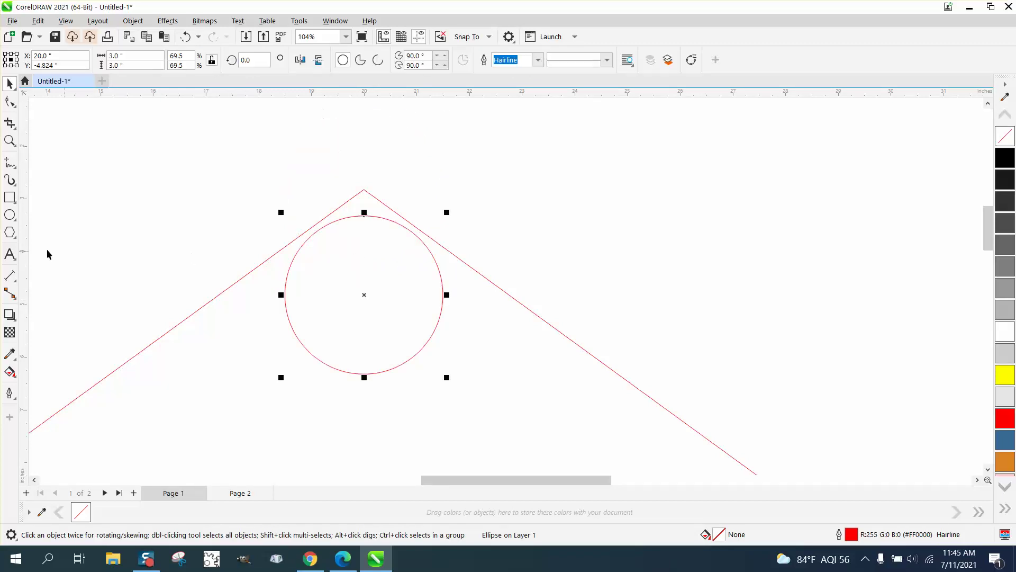
Step: Measure 2.00" from the circle's centre to the apex, then delete that dimension and zoom out
left_click(14, 279)
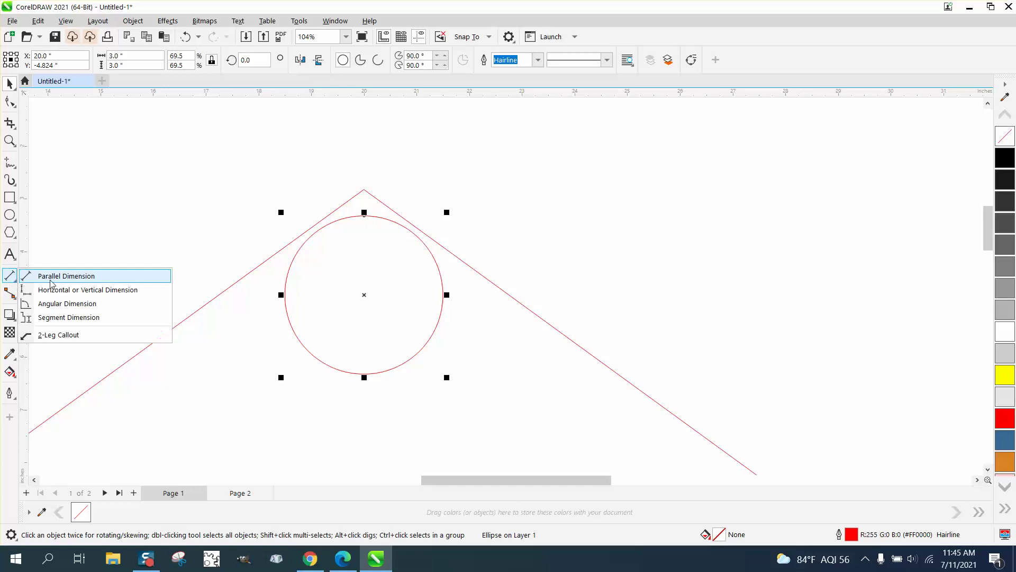
left_click(58, 275)
left_click_drag(363, 295, 364, 189)
left_click(377, 191)
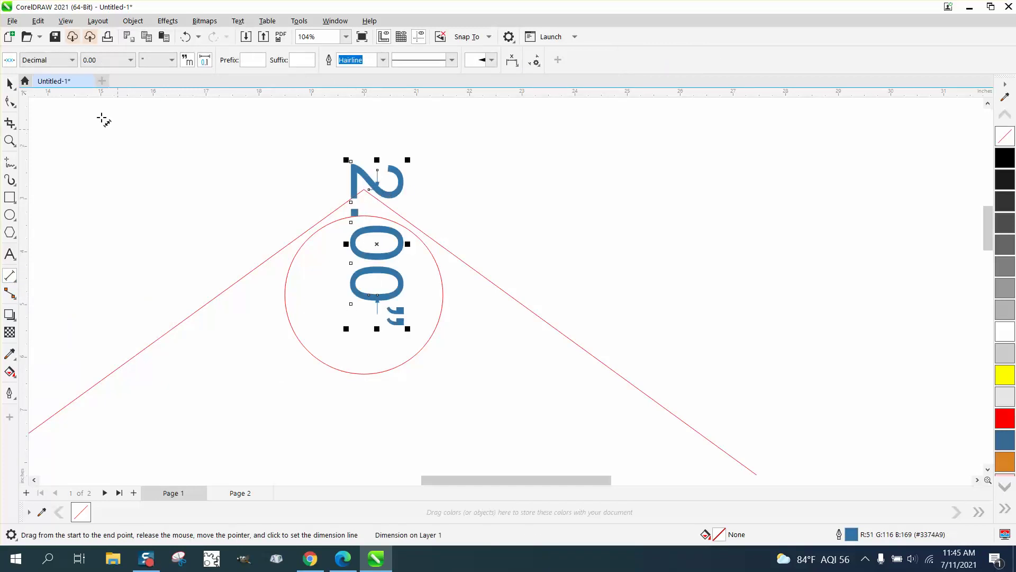
left_click(10, 83)
key("Delete")
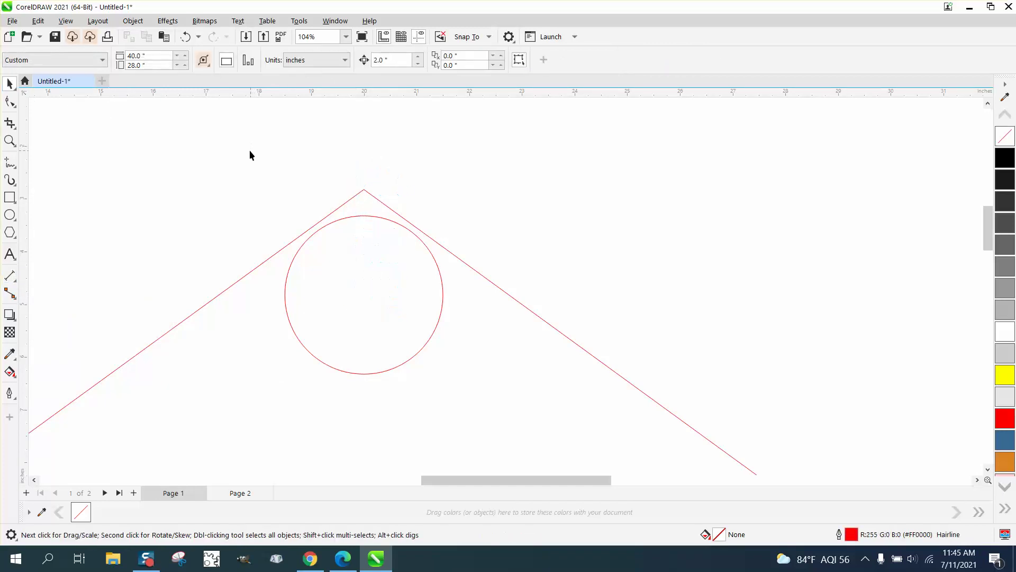
scroll(249, 150, "down", 4)
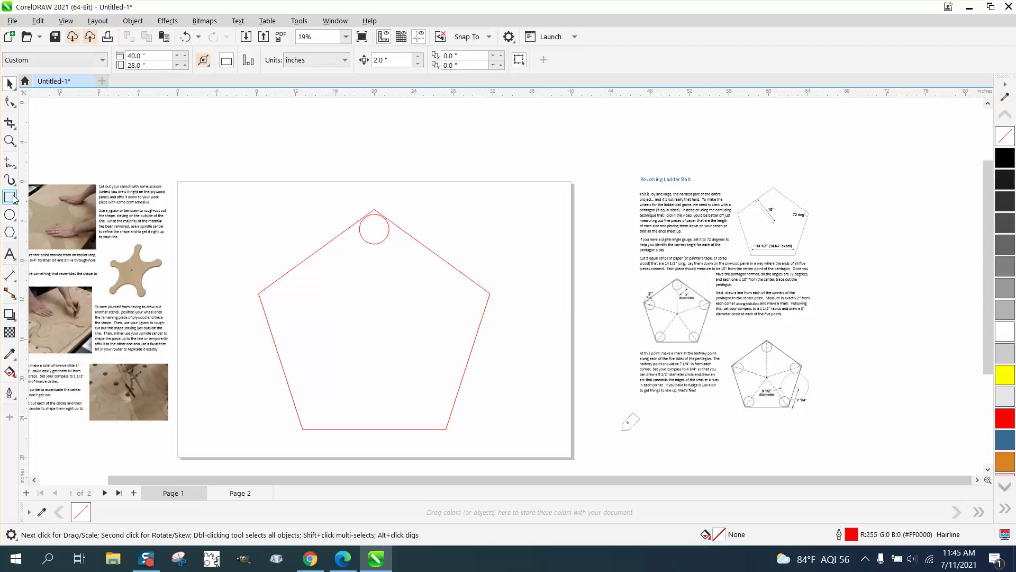
Step: Draw five 2-point lines from each pentagon corner to the opposite side's midpoint
left_click(14, 166)
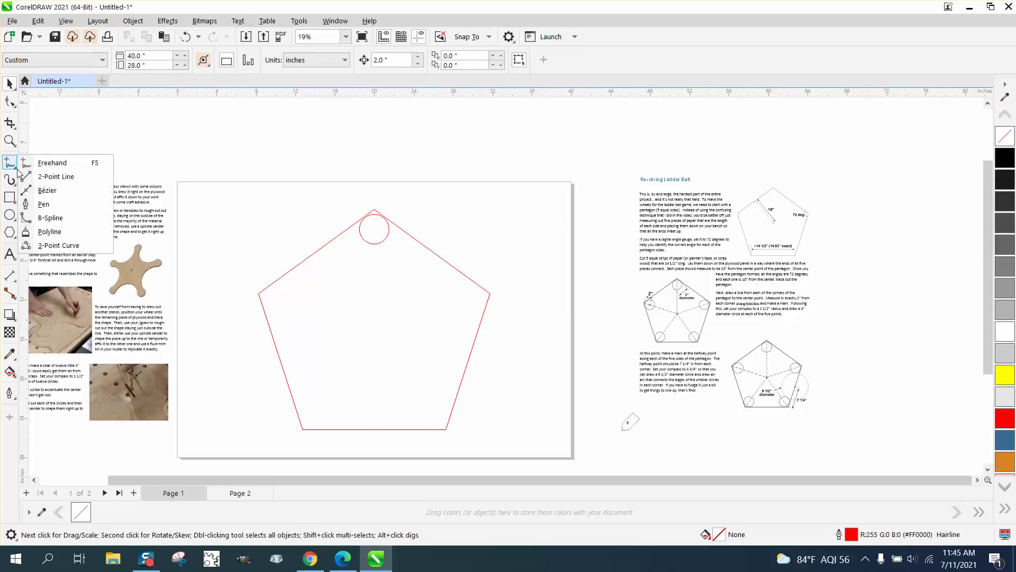
left_click(48, 175)
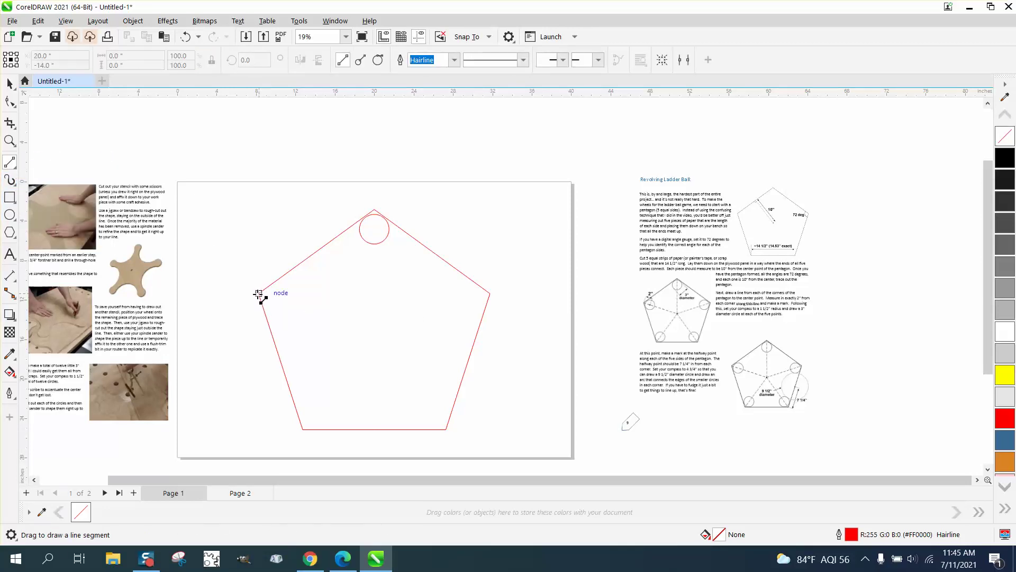
left_click_drag(259, 293, 468, 362)
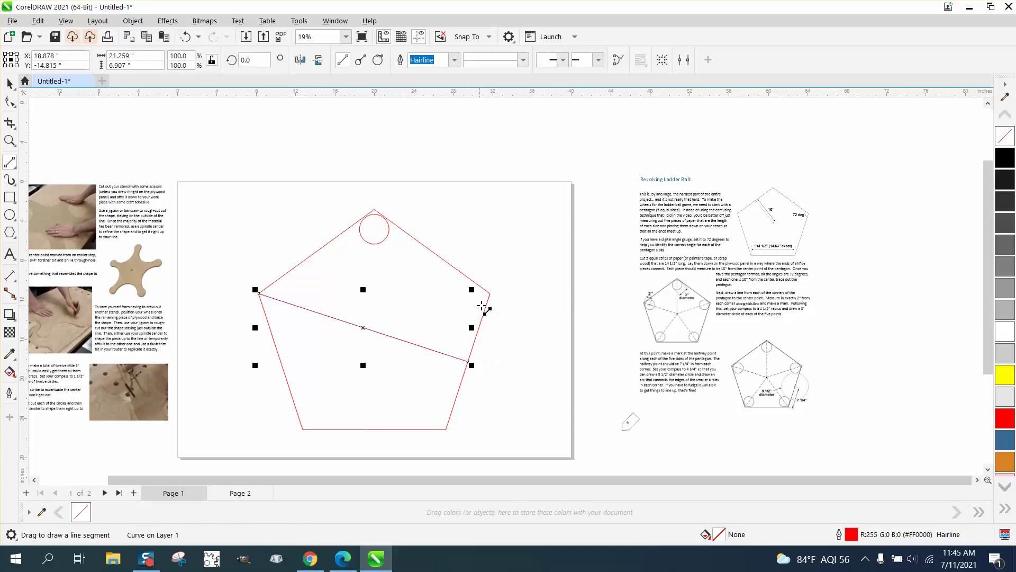
left_click_drag(490, 293, 279, 358)
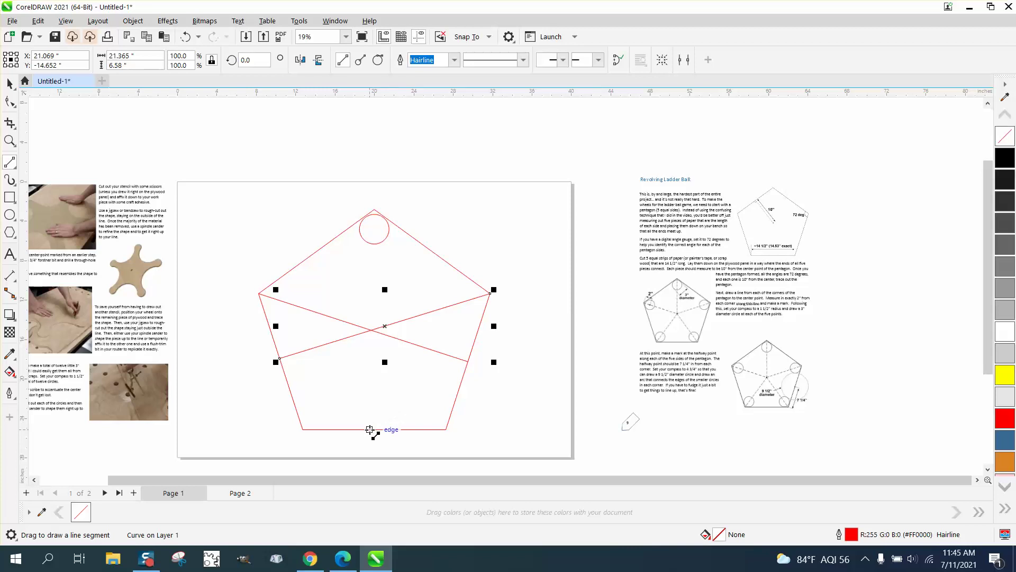
left_click_drag(374, 429, 374, 210)
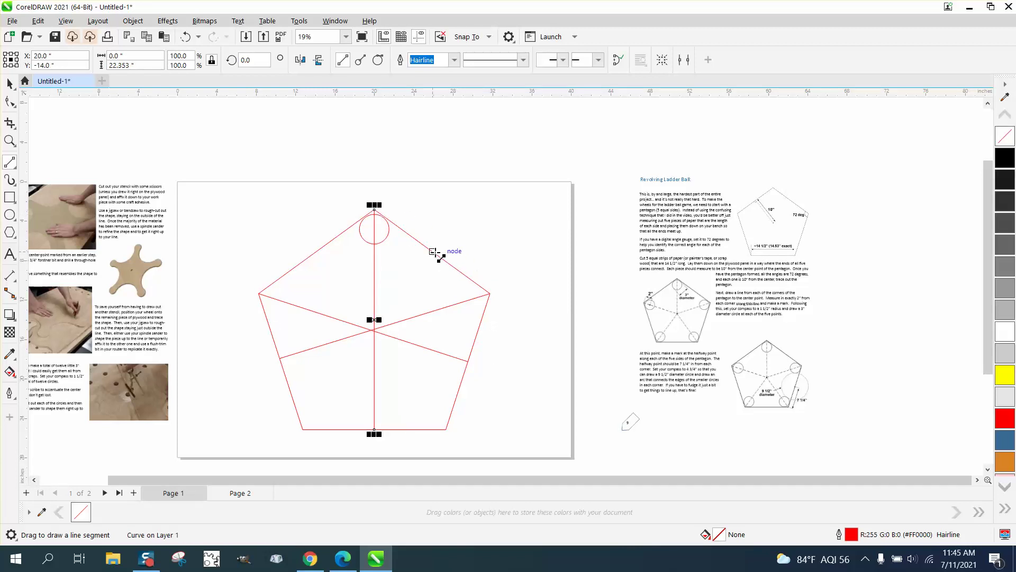
left_click_drag(433, 251, 302, 428)
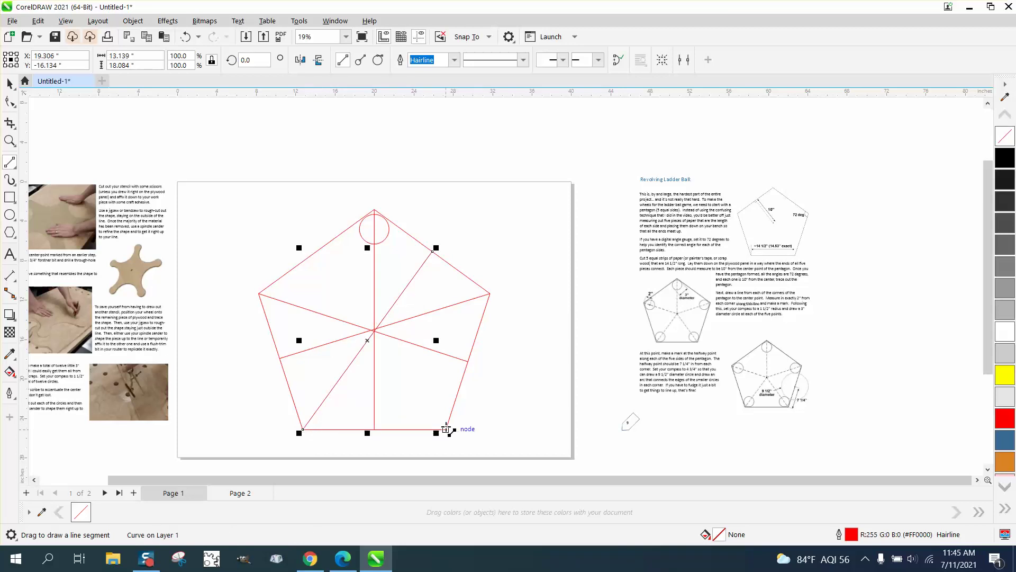
left_click_drag(446, 429, 317, 251)
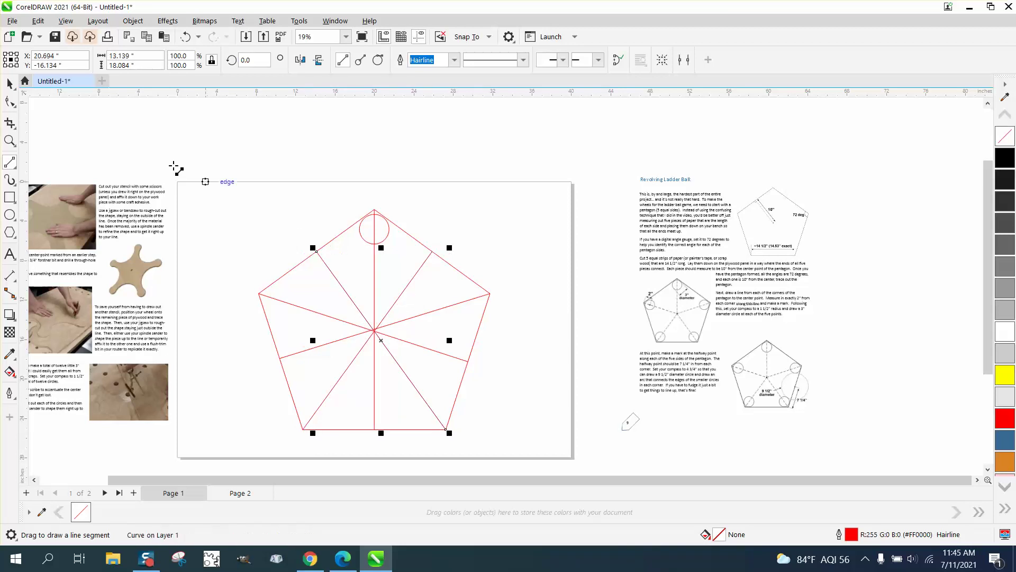
left_click(10, 83)
left_click(377, 198)
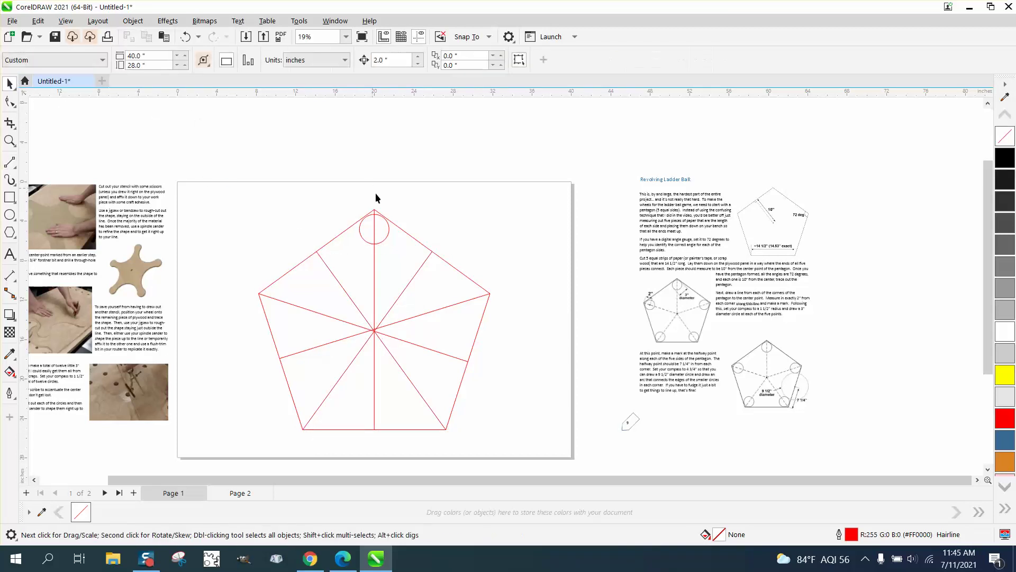
left_click(385, 220)
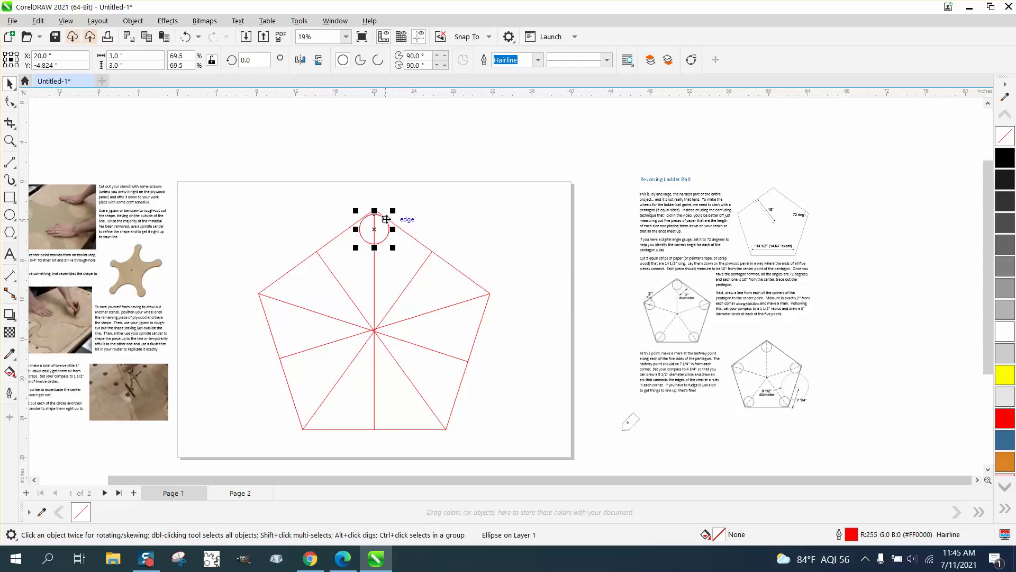
Step: Move the circle's rotation centre onto the pentagon's centre and zoom in on the crossing lines
left_click(374, 229)
mouse_move(374, 229)
left_mouse_down()
mouse_move(376, 331)
mouse_move(461, 339)
left_mouse_up()
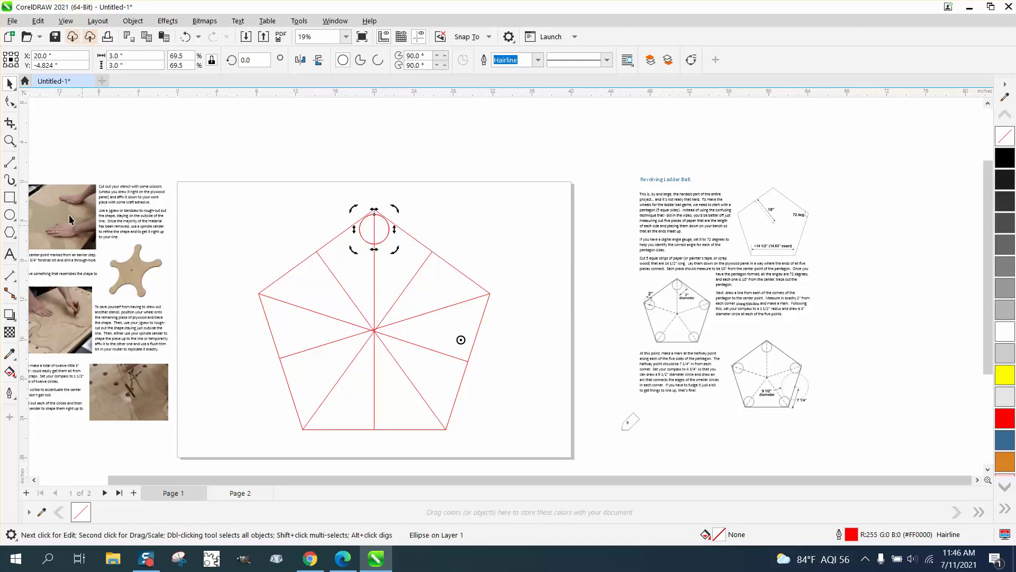
left_click(10, 140)
left_click(418, 352)
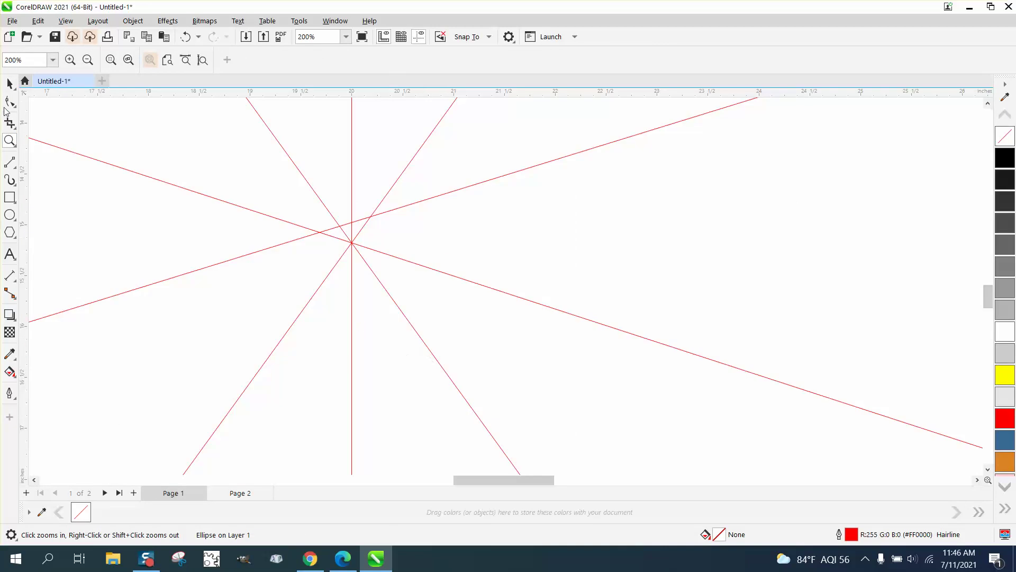
left_click(10, 84)
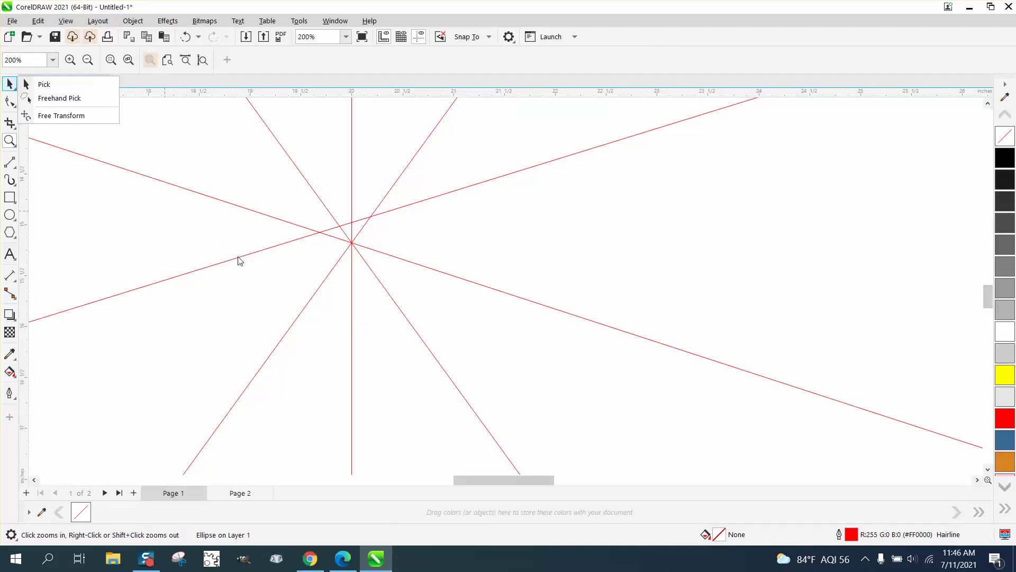
left_click(239, 258)
scroll(285, 266, "down", 3)
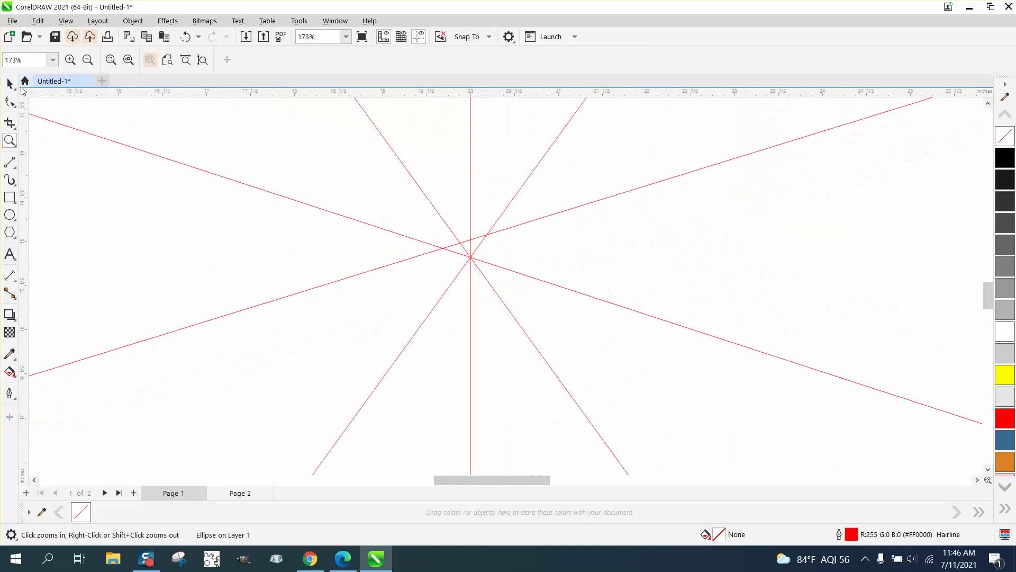
left_click(9, 84)
Step: Delete the off-centre line and redraw it with 2-Point Line through the pentagon's exact centre
left_click(227, 314)
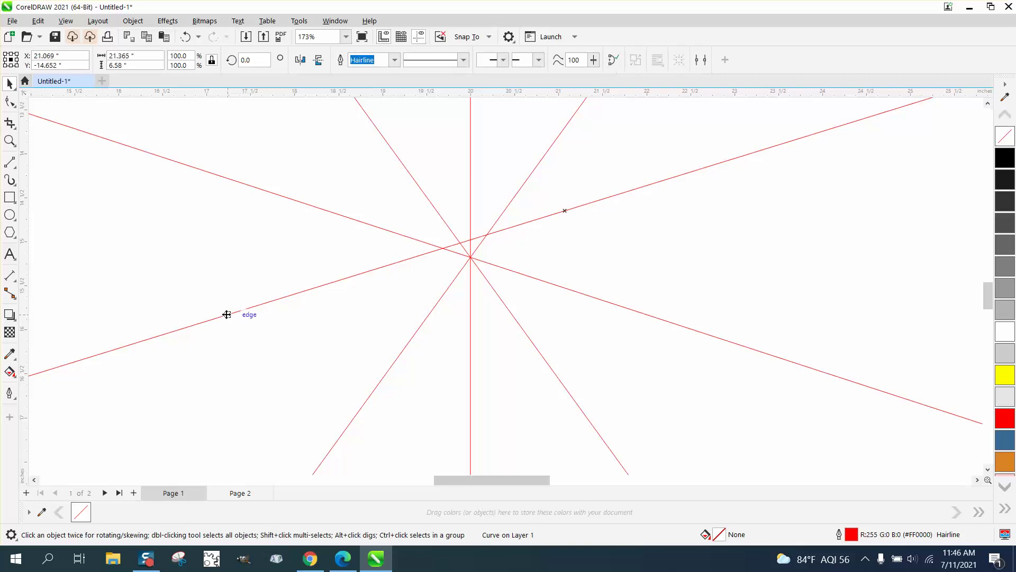
key("Delete")
scroll(180, 275, "down", 3)
scroll(192, 271, "down", 1)
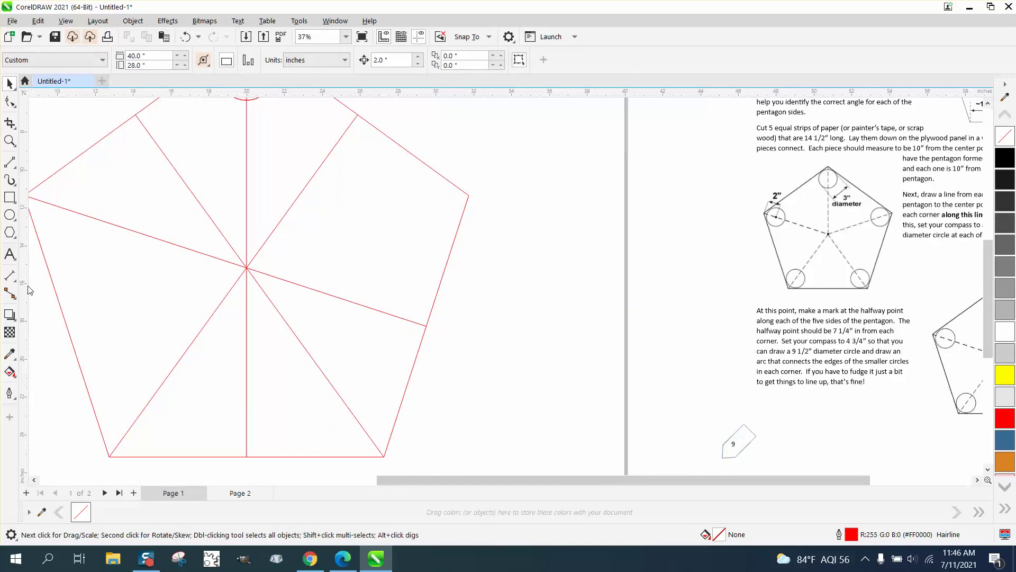
left_click(9, 162)
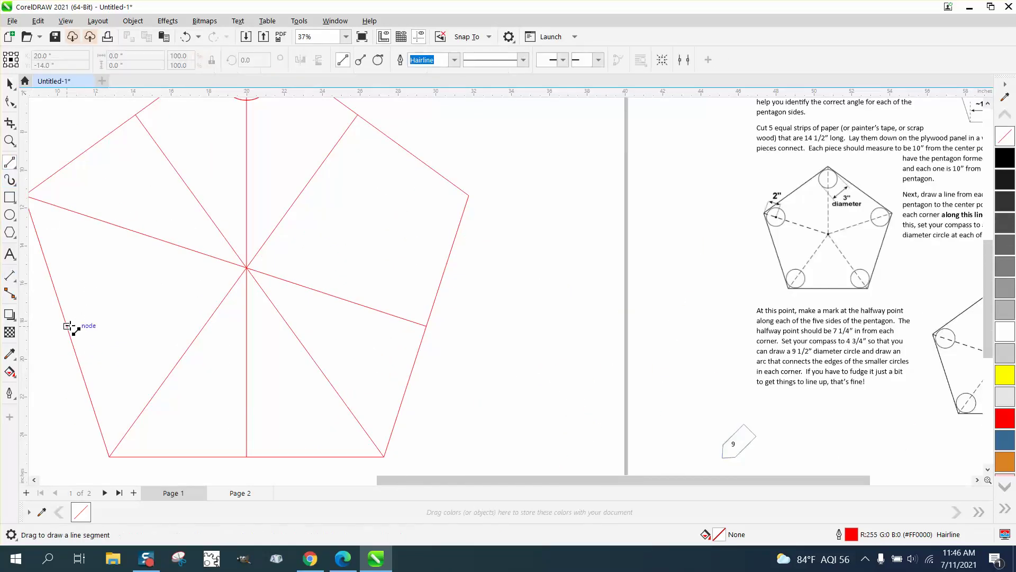
left_click_drag(69, 327, 469, 196)
Step: Drag a copy of the top circle out to its right
scroll(536, 286, "down", 1)
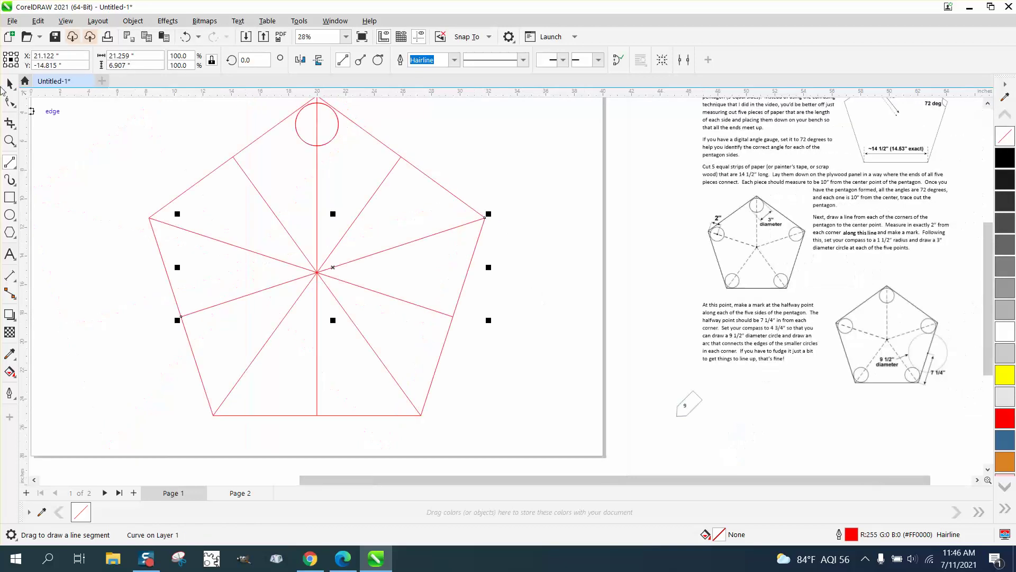
key("space")
left_click_drag(335, 133, 410, 136)
Step: Undo the stray copy and rotate a circle copy 72° about the pentagon's centre to the upper-left corner
left_click(186, 37)
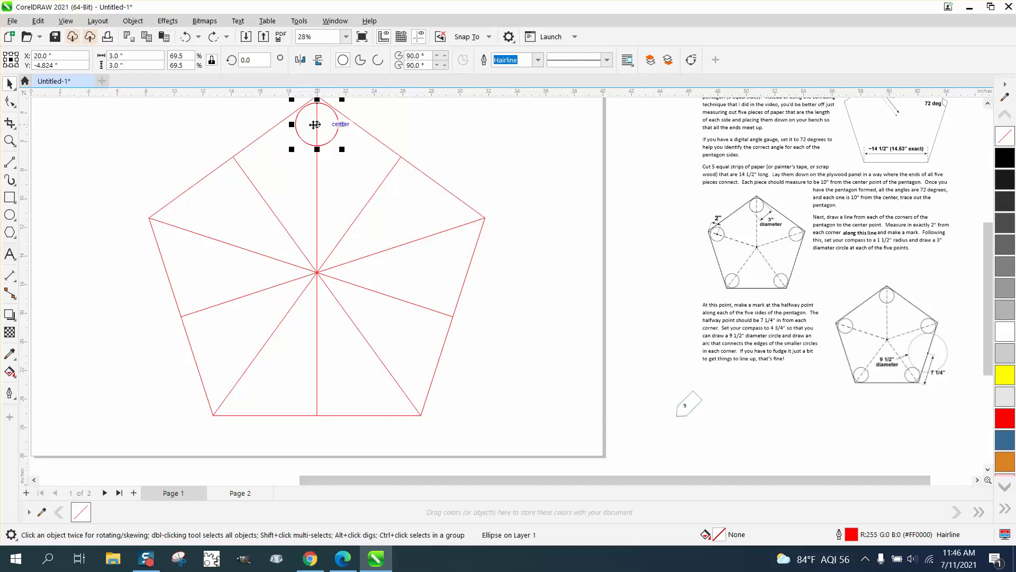
left_click(317, 125)
left_click_drag(443, 286, 317, 273)
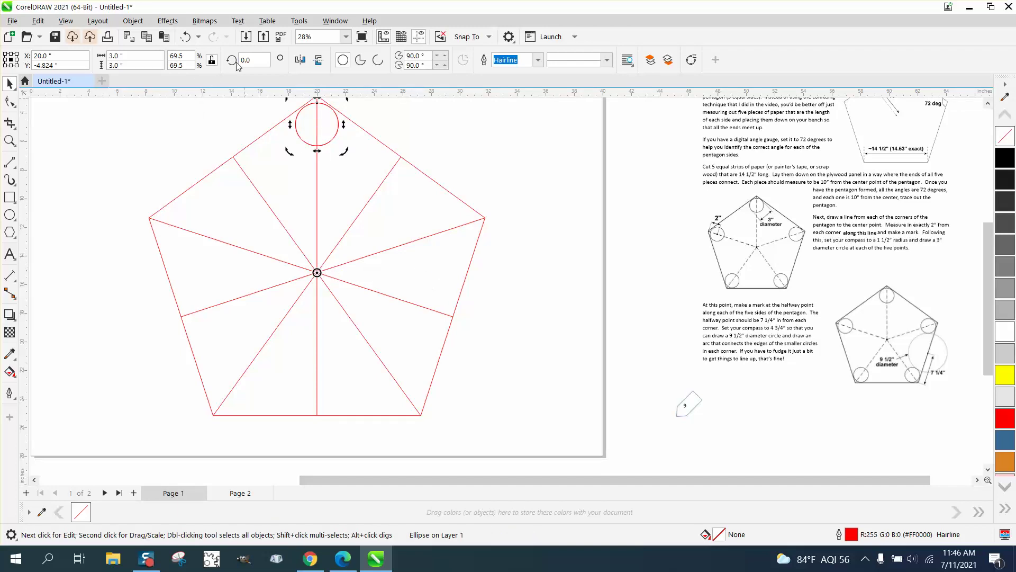
left_click(255, 59)
type("7")
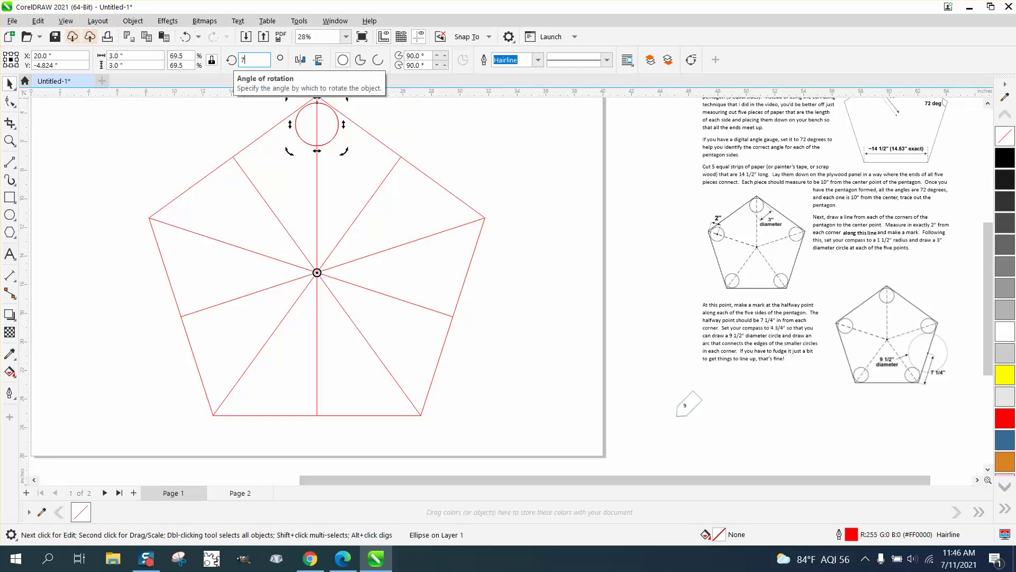
type("2")
key("Return")
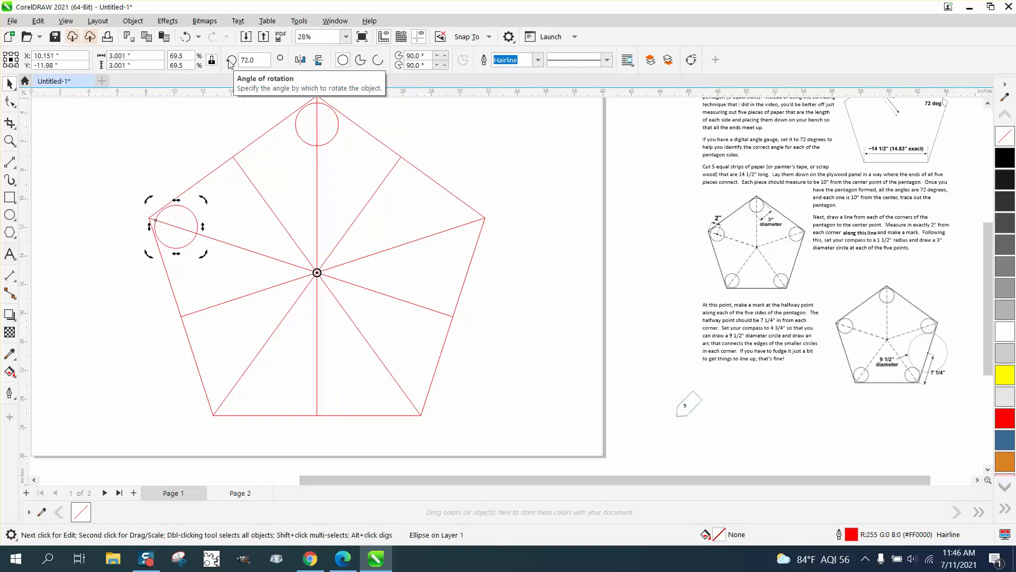
Step: Place circle copies at 144° and the remaining corners, then select all eleven construction pieces
left_click(227, 62)
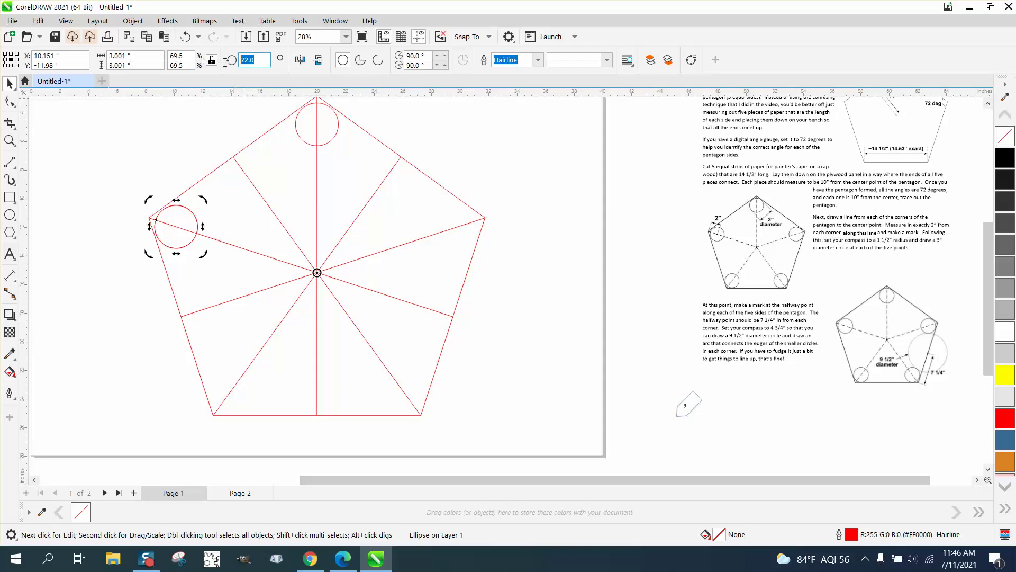
type("144")
key("Return")
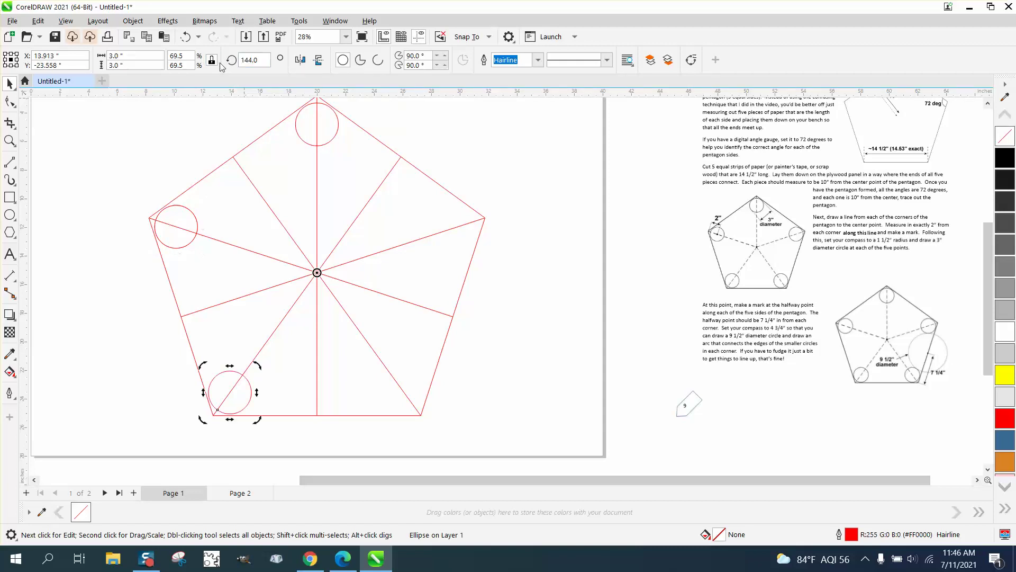
key("ctrl+r")
key("ctrl+r")
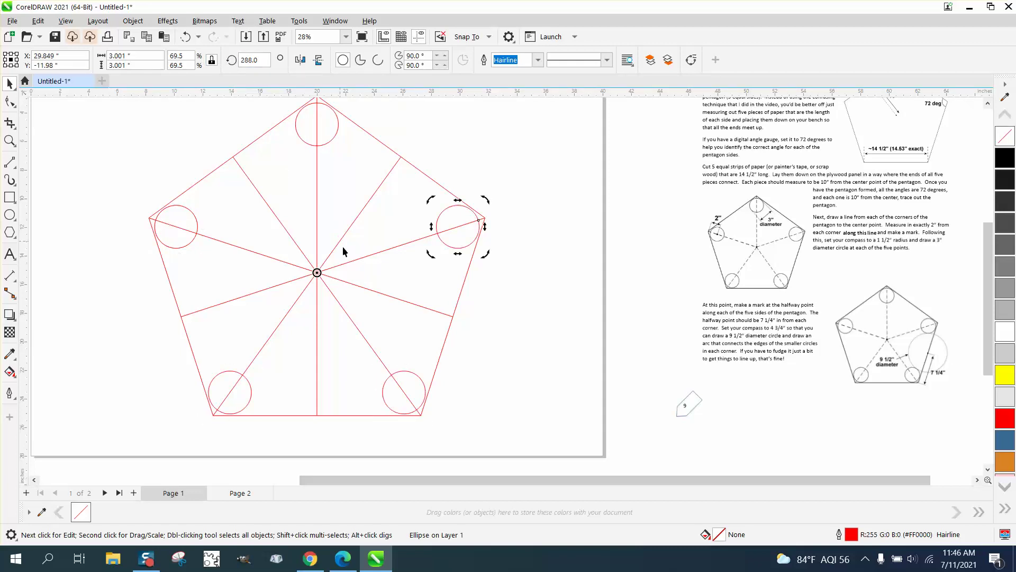
scroll(323, 253, "down", 1)
scroll(303, 241, "down", 1)
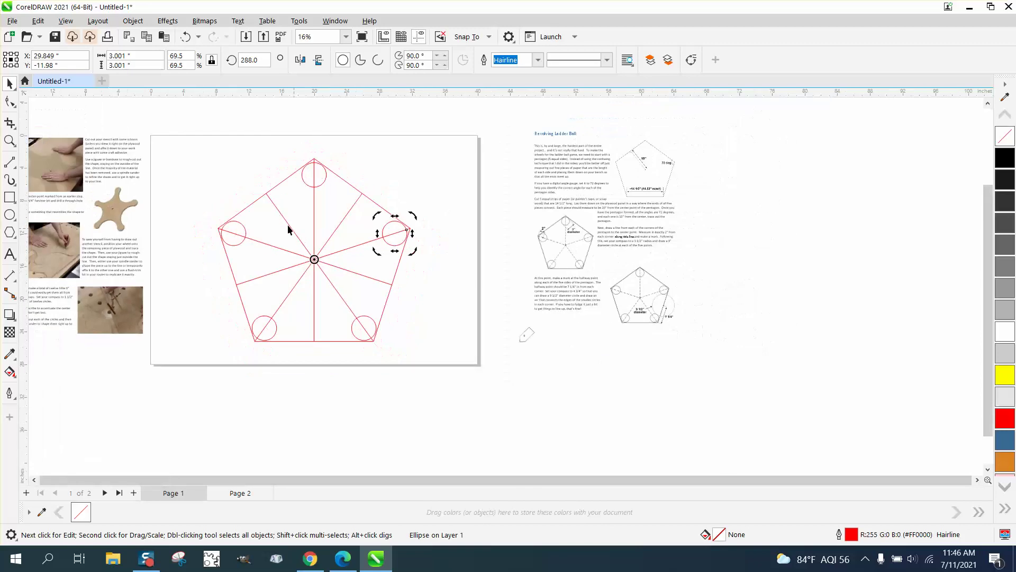
left_click_drag(192, 143, 467, 388)
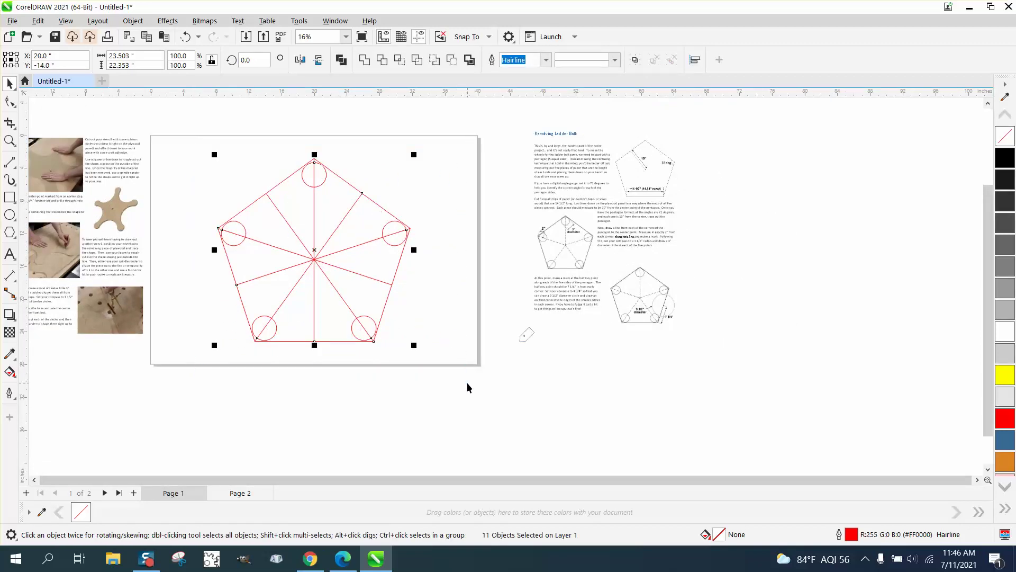
Step: Group the eleven pieces and rotate the group 36°
key("ctrl+g")
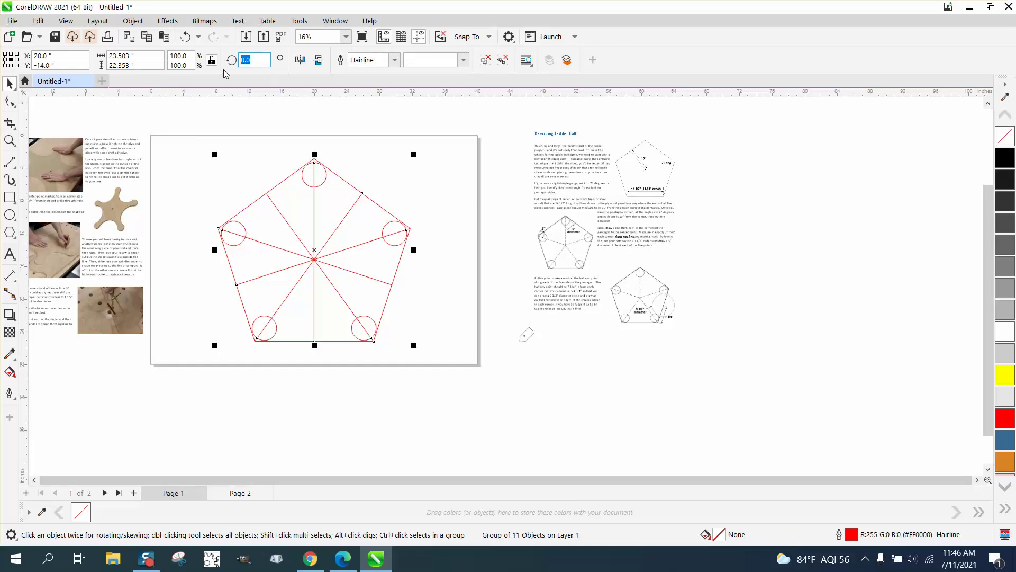
type("36")
key("Return")
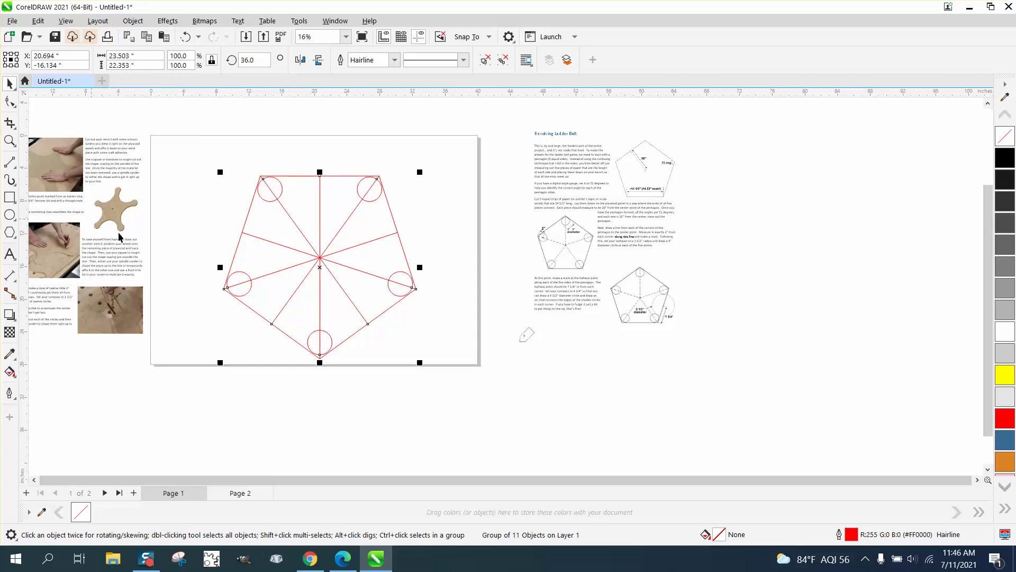
Step: Zoom in to check the reference pentagon diagram
left_click(10, 140)
left_click(670, 321)
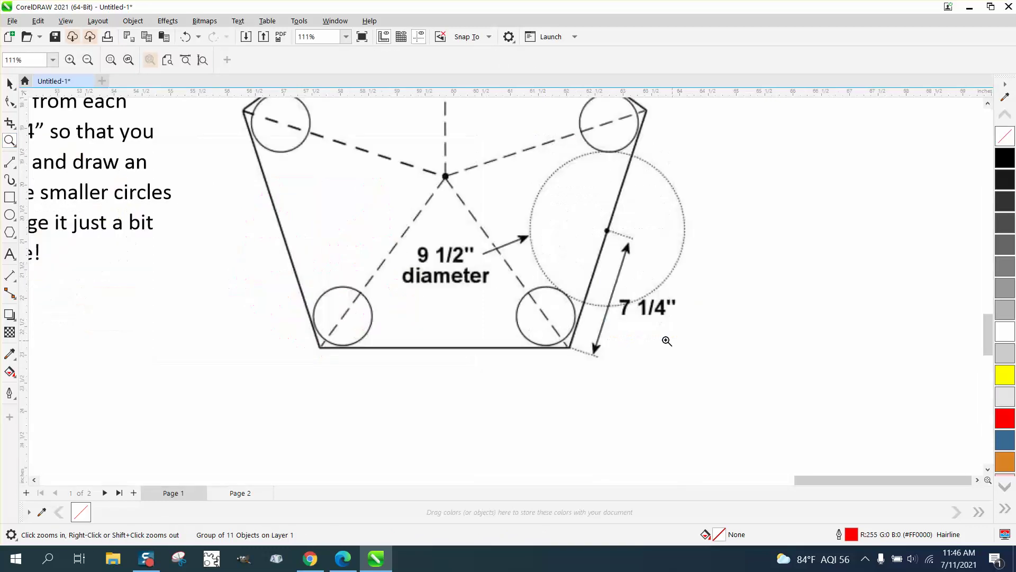
scroll(482, 291, "down", 1)
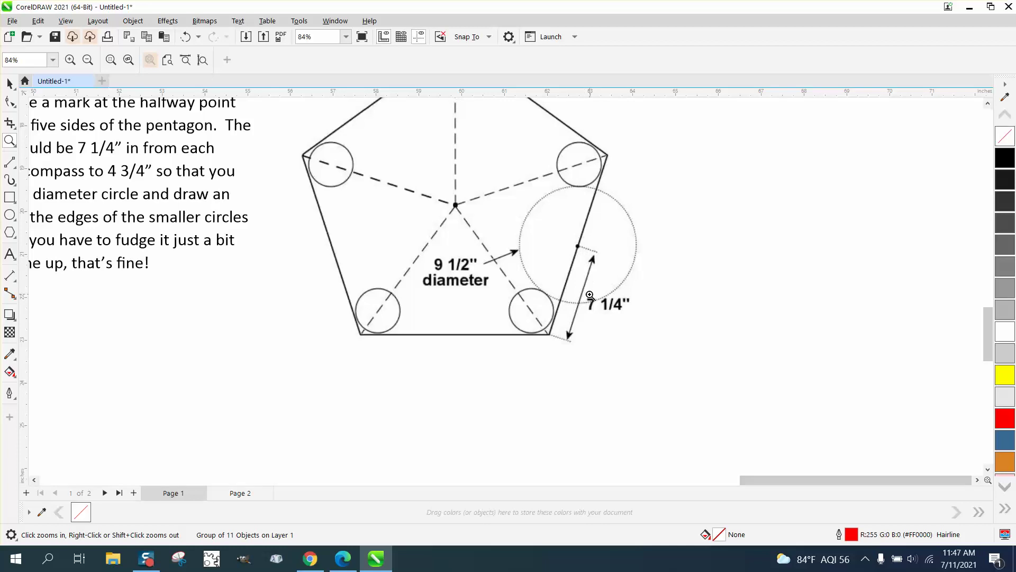
scroll(590, 295, "down", 1)
scroll(612, 303, "down", 6)
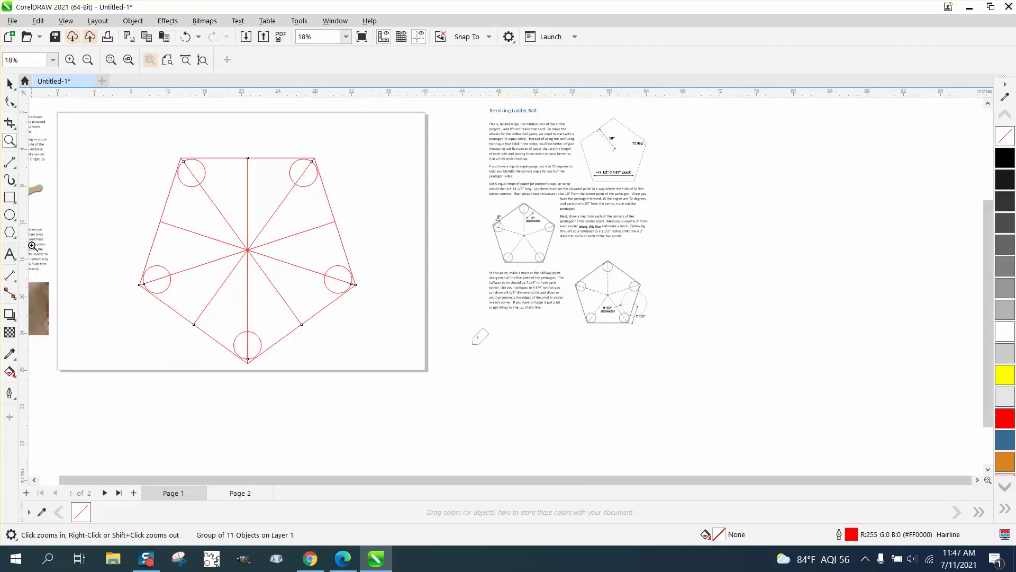
left_click(9, 215)
Step: Draw a circle, size it to 9.5 inches and centre it on the page
left_click_drag(435, 188, 339, 285)
left_click_drag(162, 55, 7, 78)
type("9.5")
key("Return")
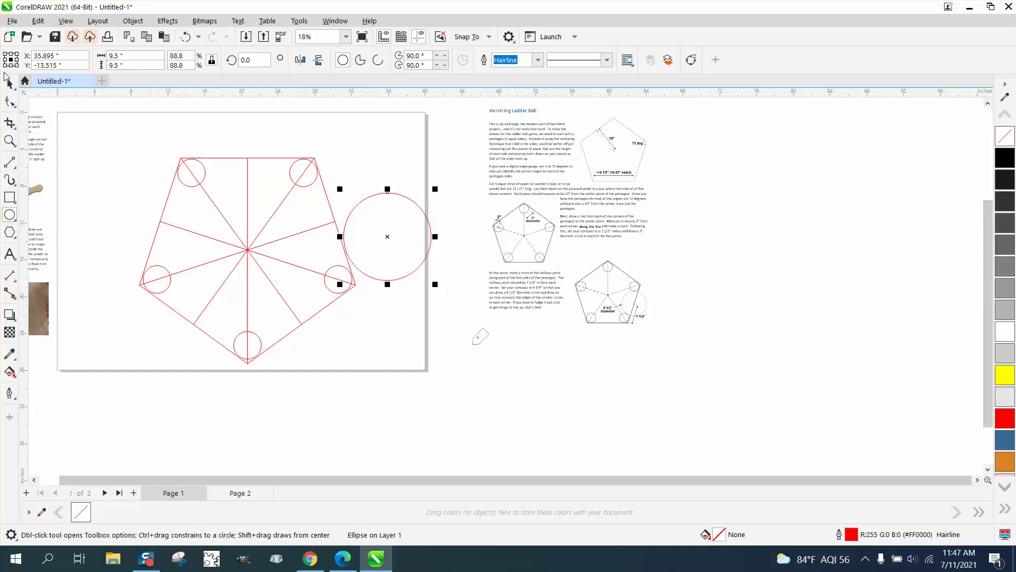
key("p")
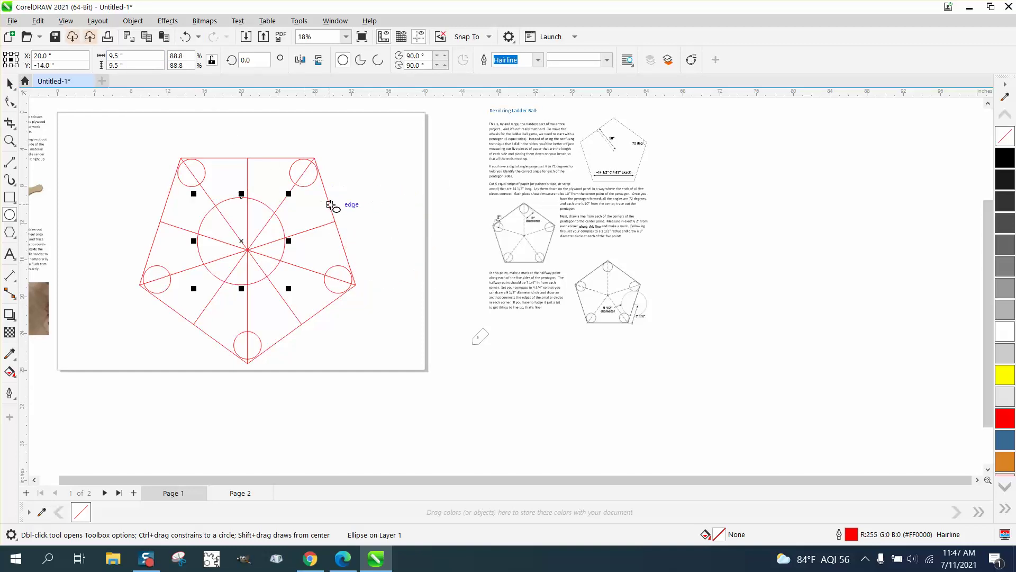
Step: Move the 9.5" circle's centre onto the midpoint of the pentagon's top edge
left_click(10, 84)
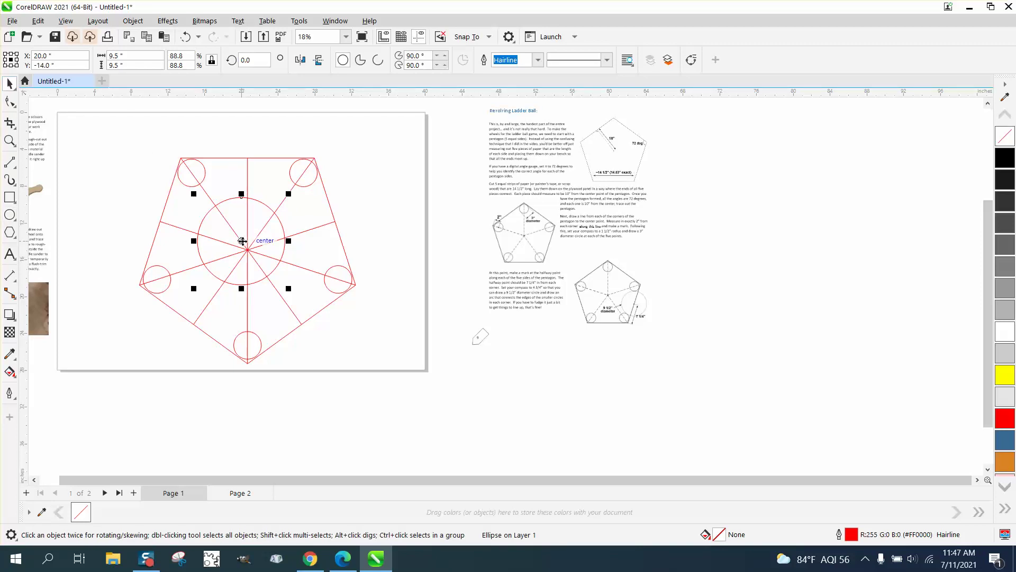
left_click_drag(243, 240, 248, 158)
left_click(9, 141)
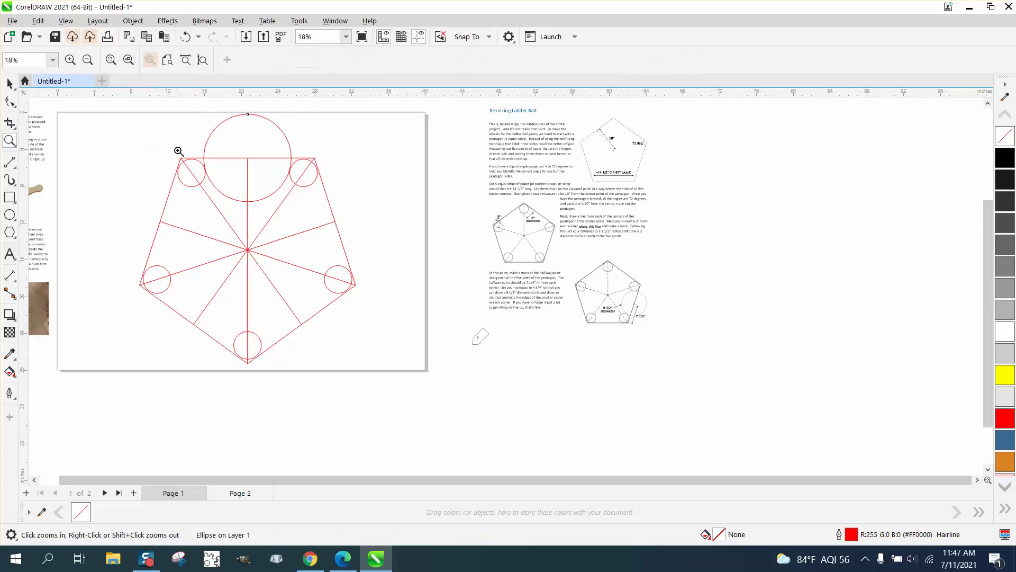
Step: Zoom in on the top-left corner and set the nudge distance to 0.01"
left_click_drag(179, 151, 251, 194)
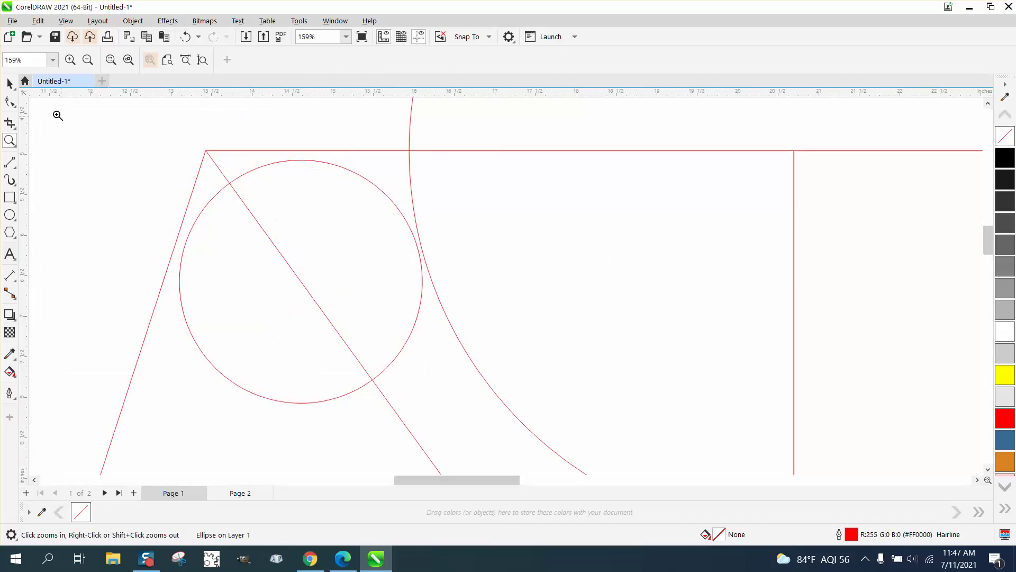
left_click(10, 83)
scroll(269, 124, "down", 1)
left_click(296, 123)
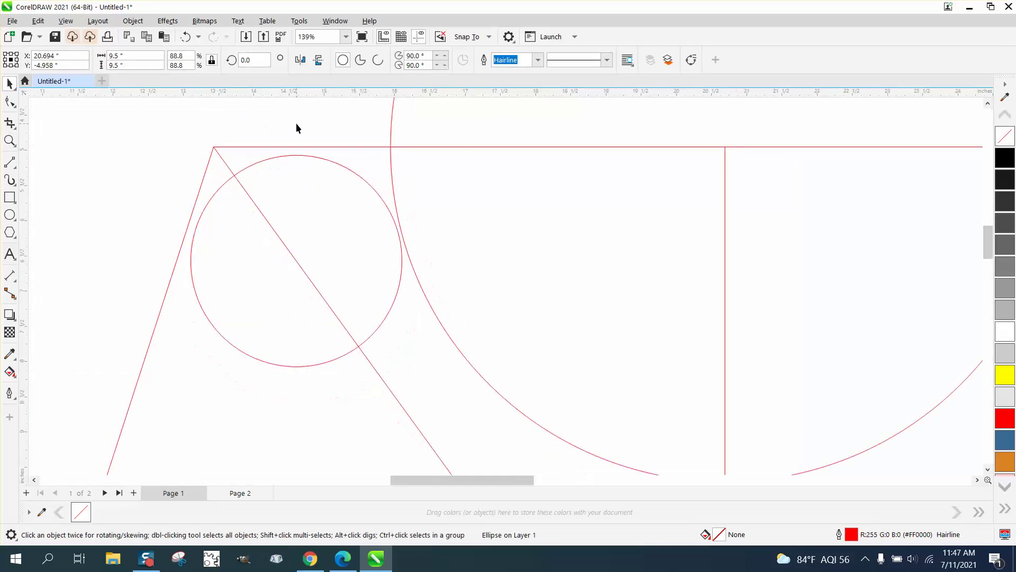
left_click(400, 61)
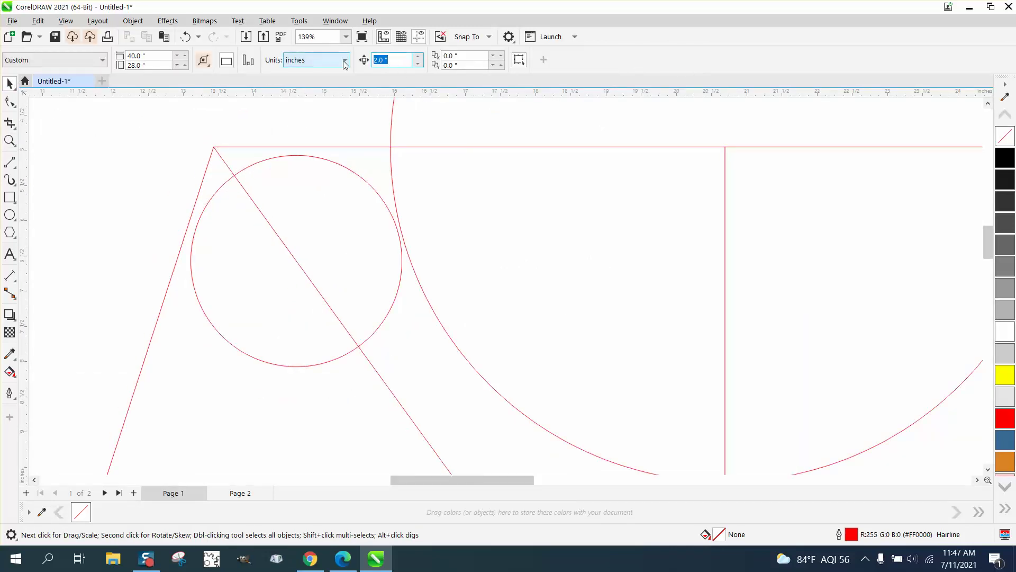
type(".01")
key("Return")
Step: Nudge the 9.5" circle down until its edge just meets the upper corner circles
left_click(392, 139)
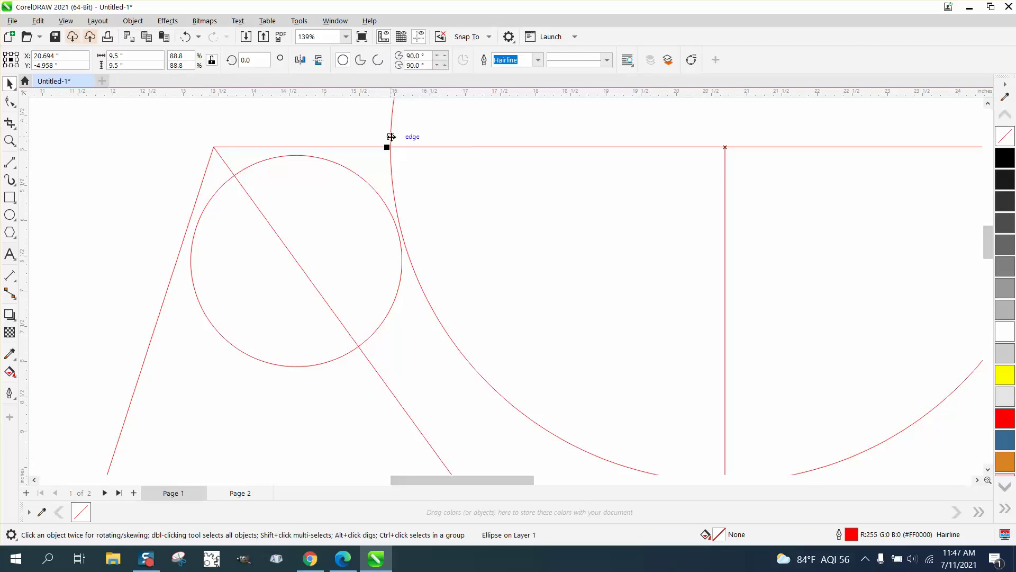
key("Down")
key("Down")
key("Down")
key("Down")
key("Down")
key("Down")
key("Down")
key("Down")
key("Down")
key("Down")
key("Down")
key("Down")
key("Down")
key("Down")
key("Down")
key("Down")
key("Down")
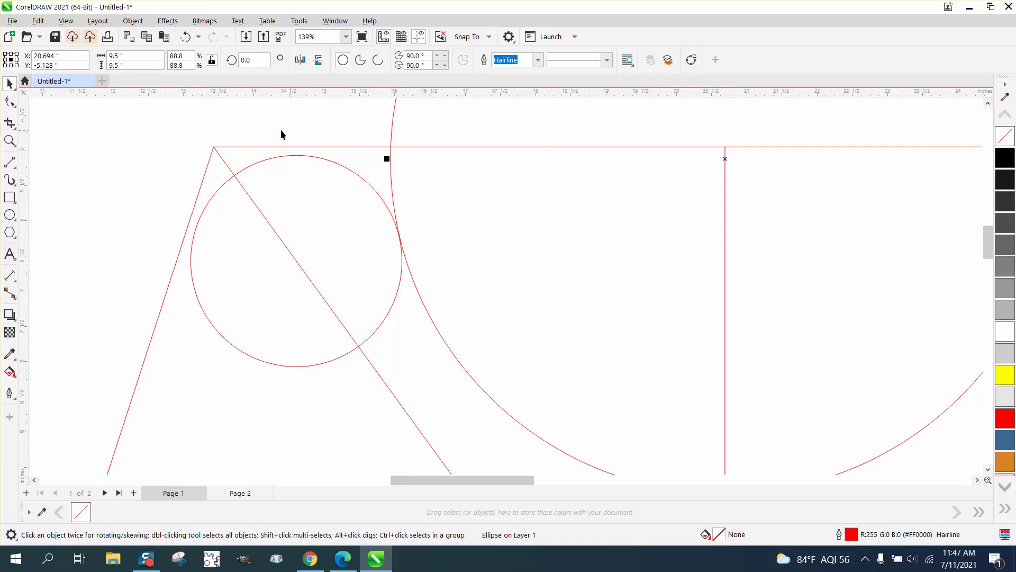
left_click(10, 141)
left_click_drag(365, 224, 438, 272)
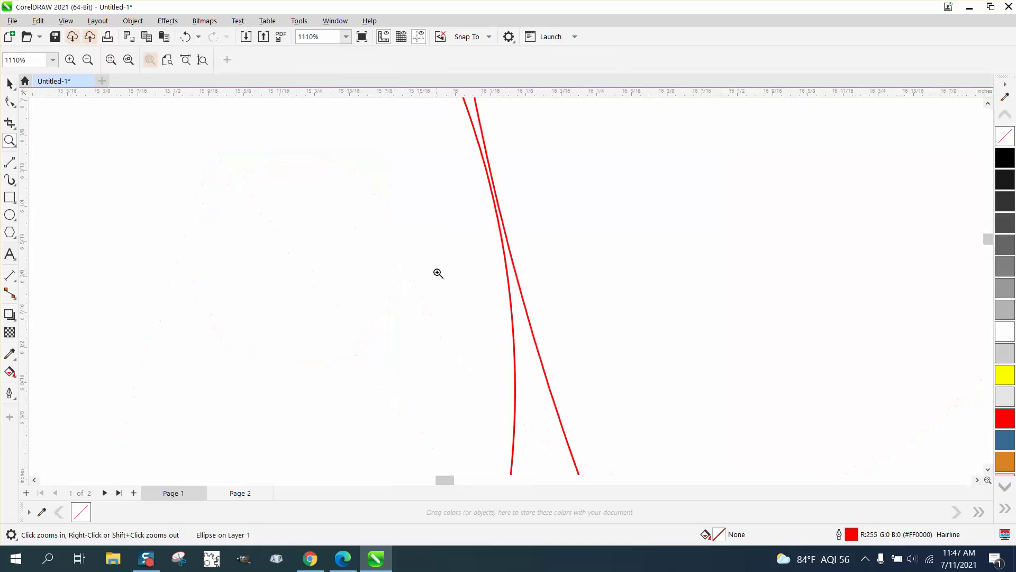
left_click(12, 83)
key("Down")
key("Down")
key("Down")
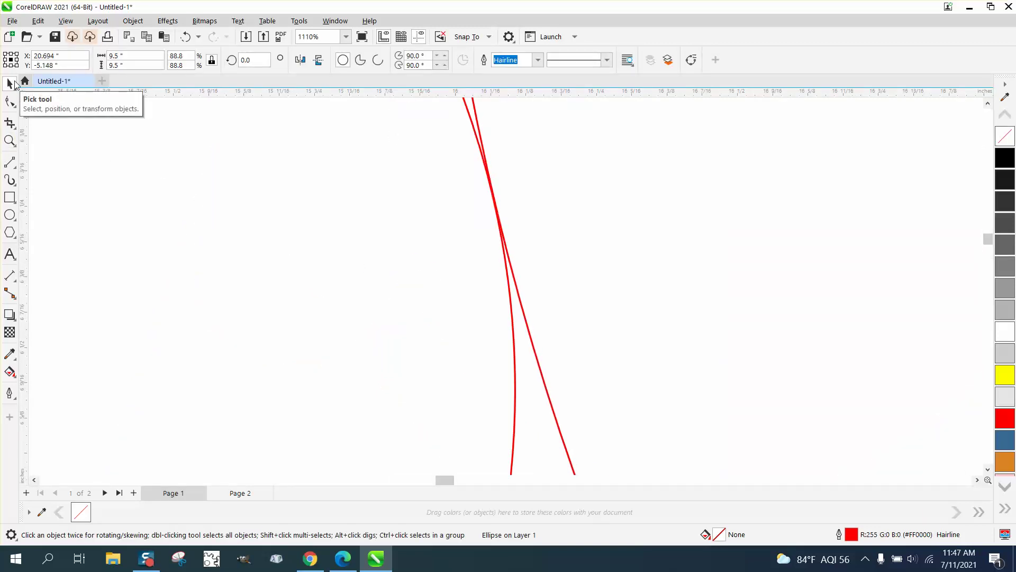
key("Up")
key("F4")
Step: Try a Smart Fill between the spoke and the big circle, then undo it
left_click(10, 141)
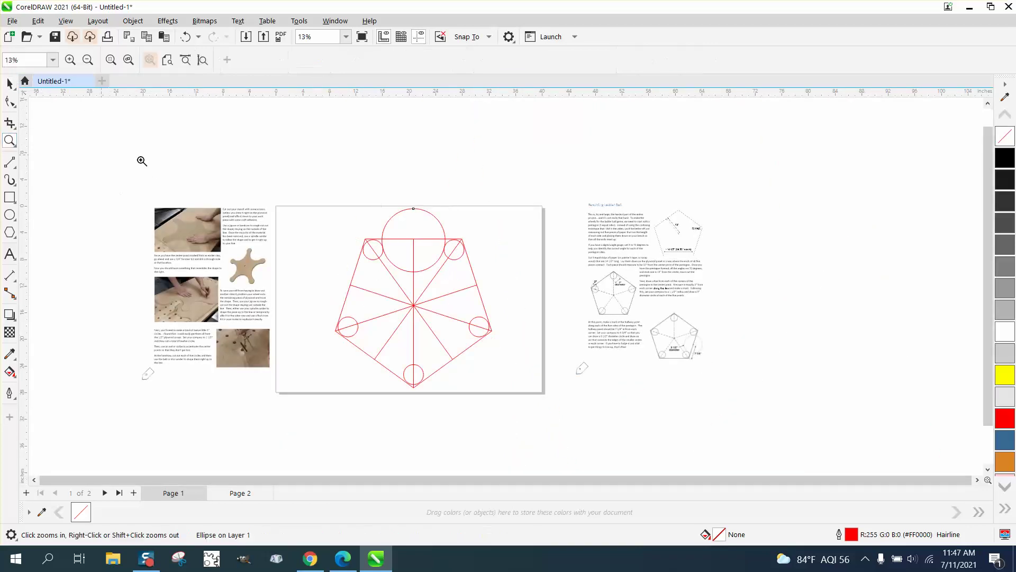
left_click_drag(338, 206, 542, 341)
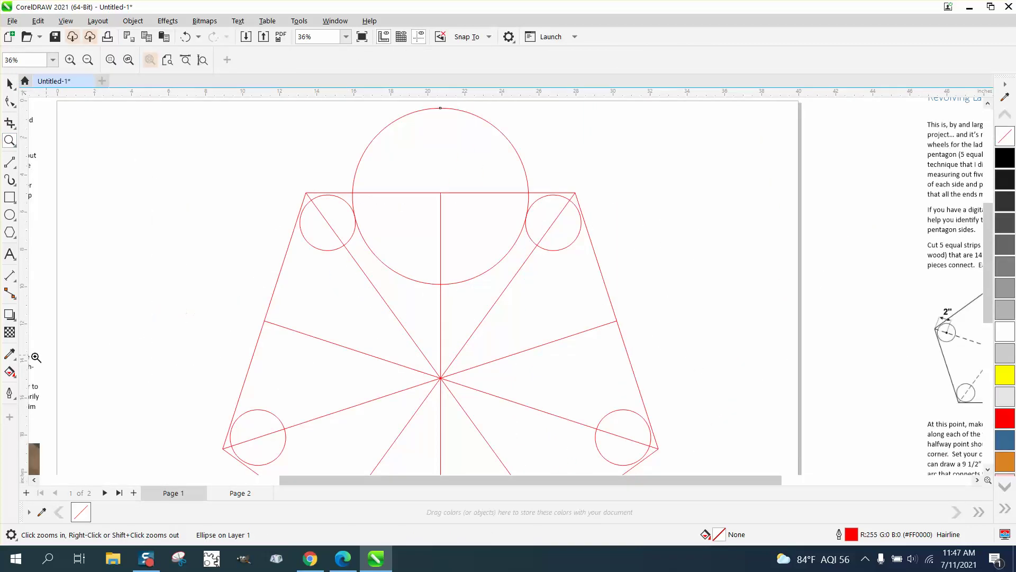
left_click(10, 372)
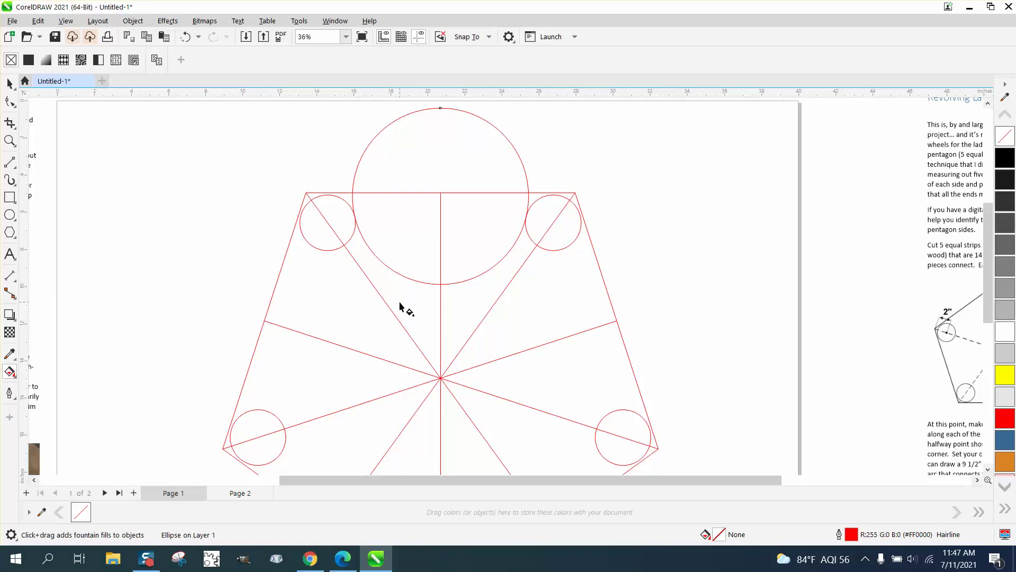
left_click(13, 376)
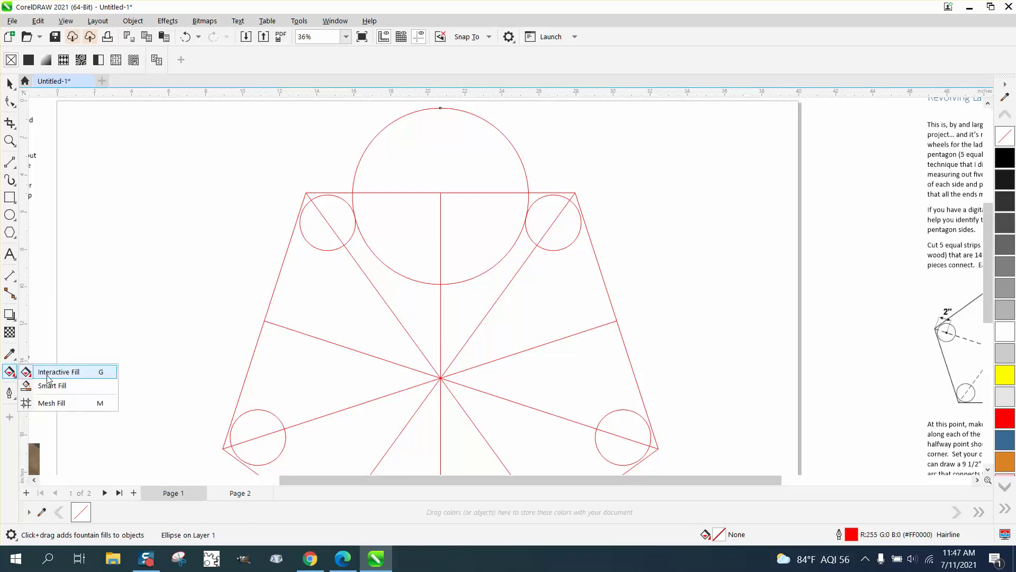
left_click(115, 382)
left_click(418, 321)
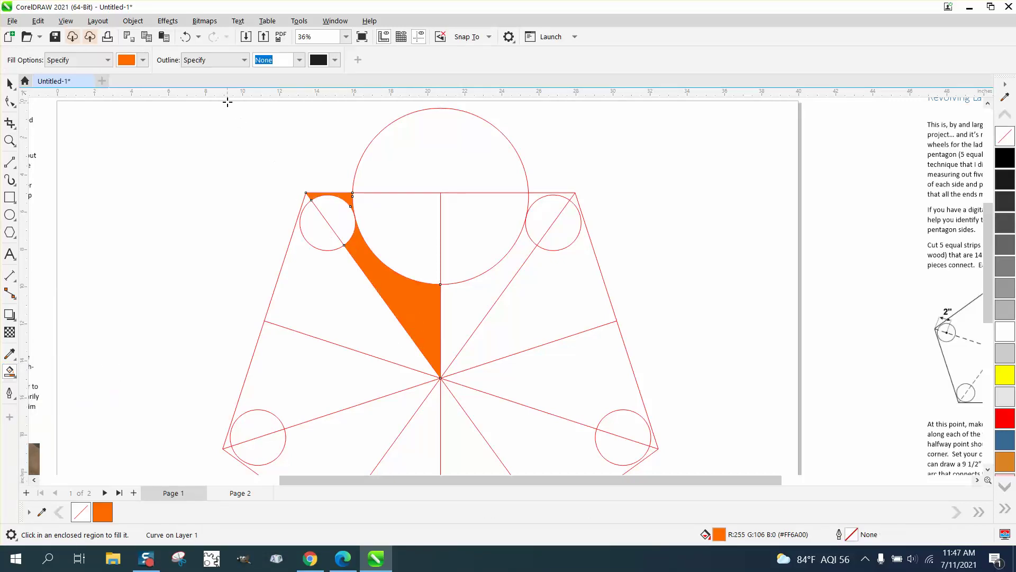
left_click(184, 39)
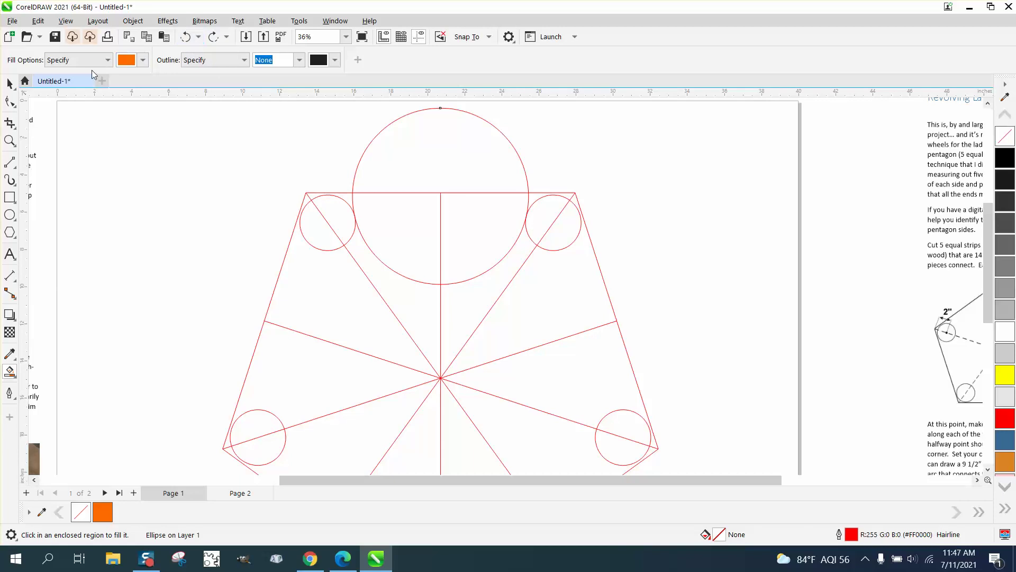
Step: Nudge the large circle down one more 0.01" step and select the grouped pentagon
left_click(9, 83)
key("Down")
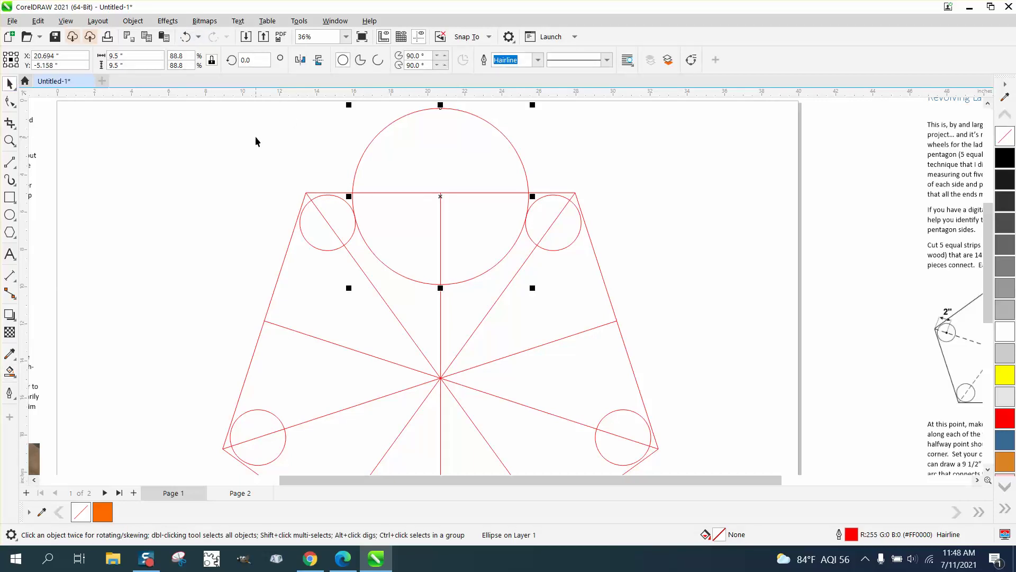
left_click(12, 374)
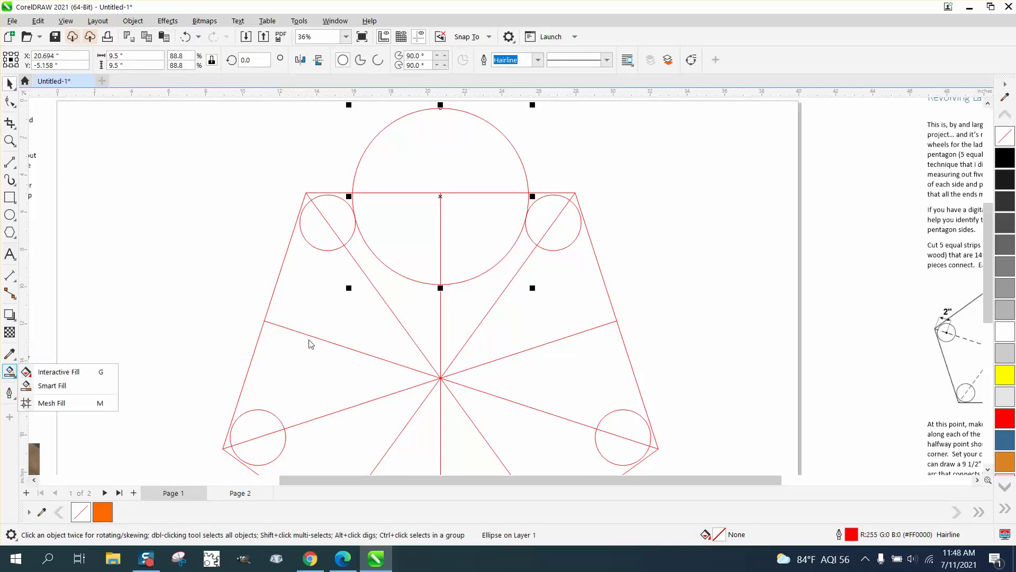
left_click(426, 318)
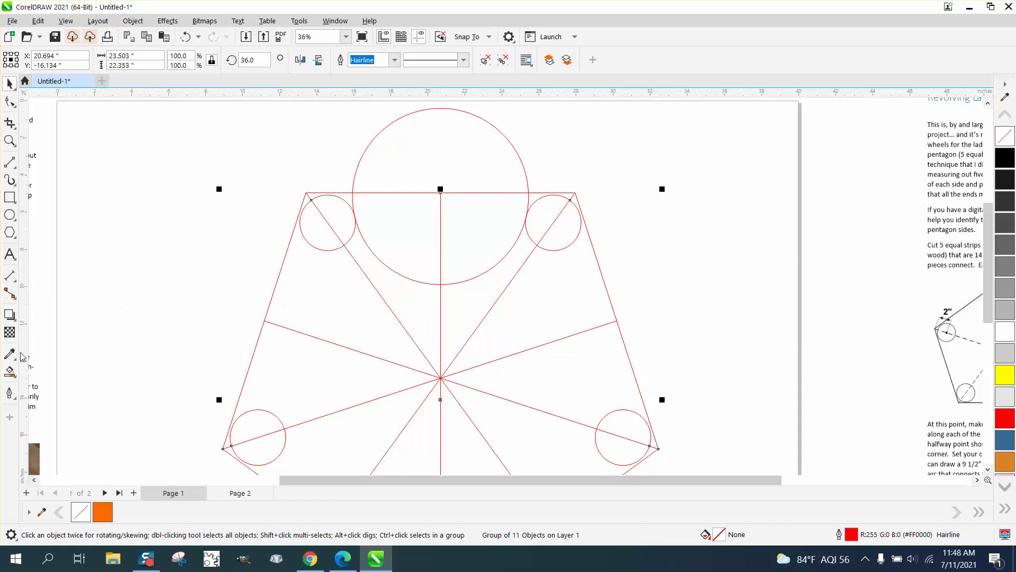
Step: Smart Fill the regions left and right of the centre spoke, then undo both fills
left_click(12, 373)
left_click(37, 386)
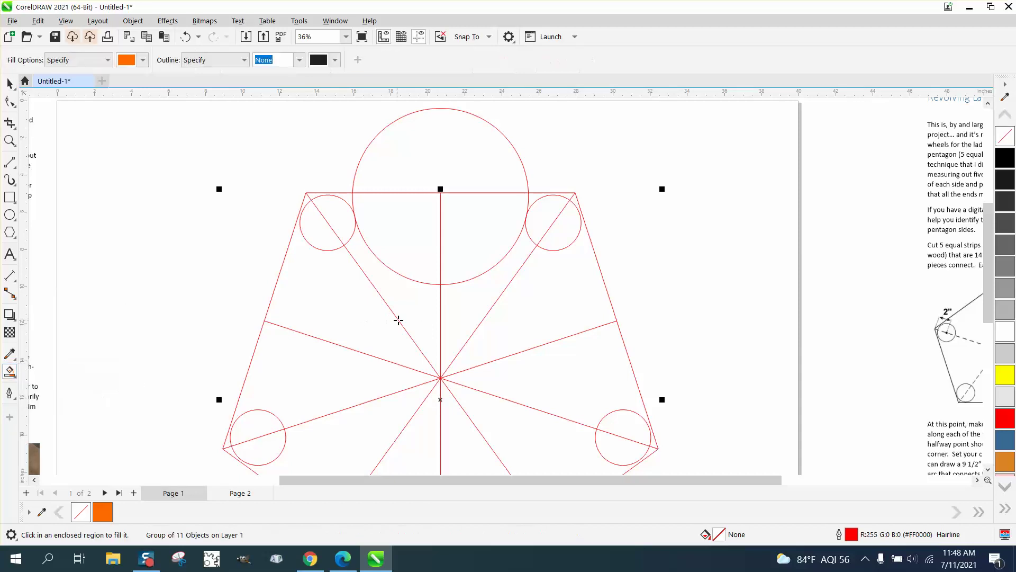
left_click(424, 317)
left_click(469, 316)
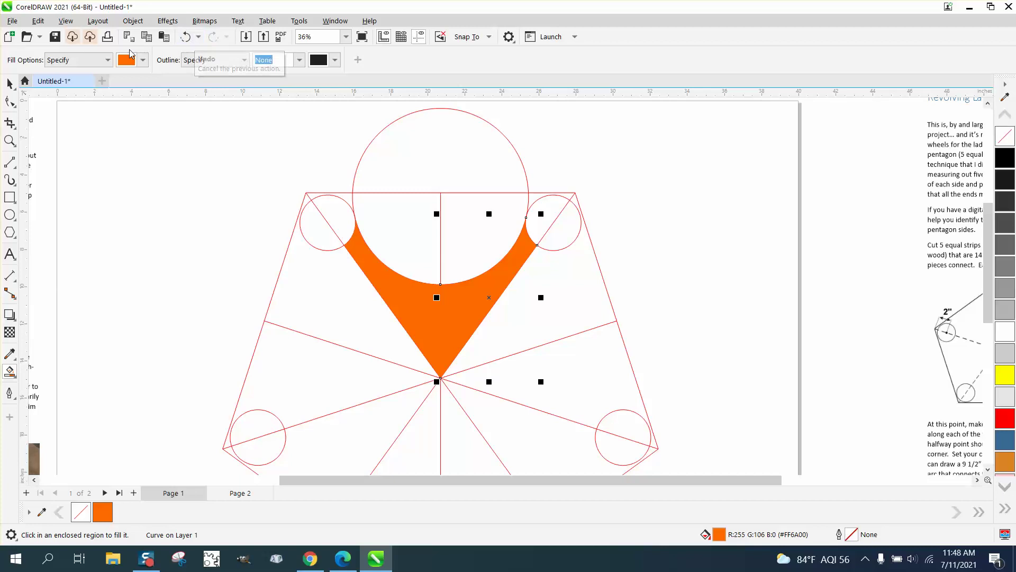
left_click(185, 38)
left_click(184, 38)
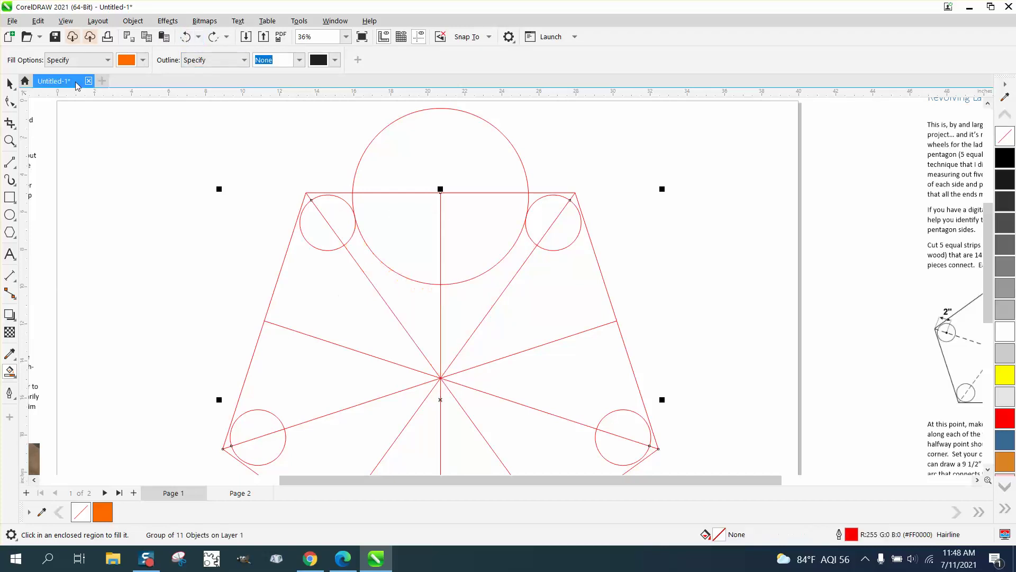
Step: Duplicate the large top circle and repeat it at 72° steps around the spokes' intersection
left_click(10, 84)
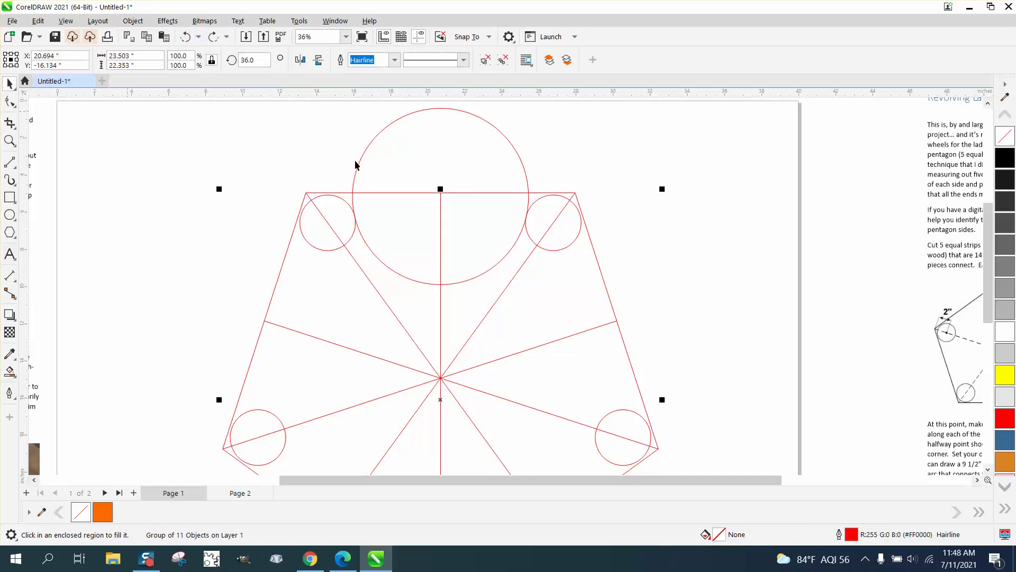
left_click(524, 171, "ctrl")
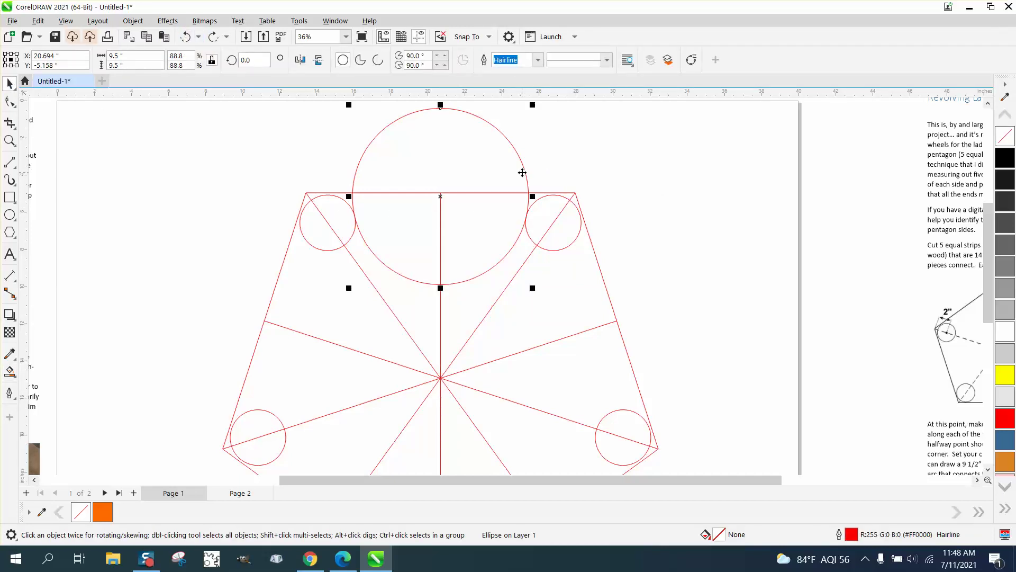
key("KP_Add")
left_click(441, 196)
left_click_drag(444, 373, 441, 378)
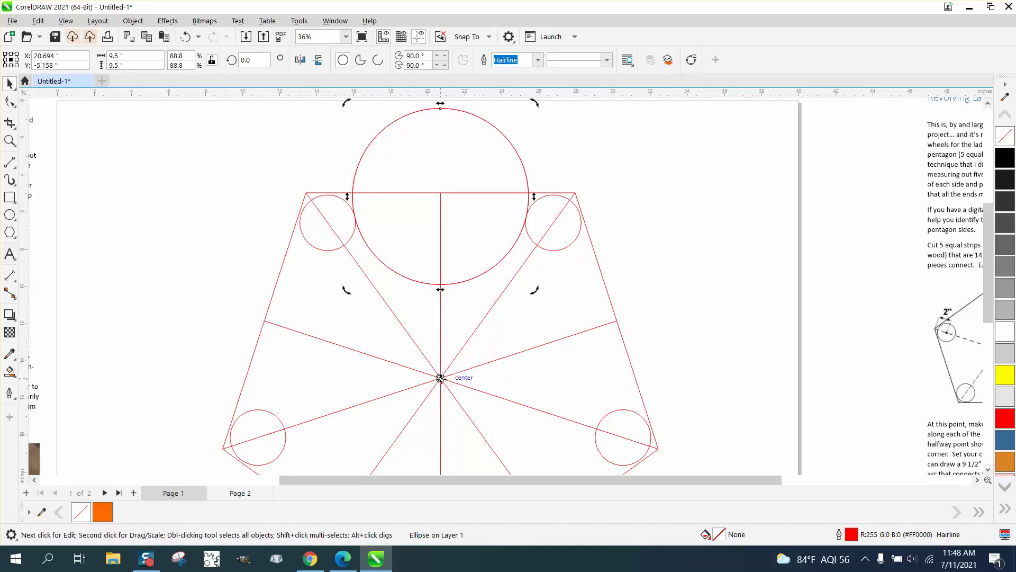
left_click(240, 61)
type("72")
key("Return")
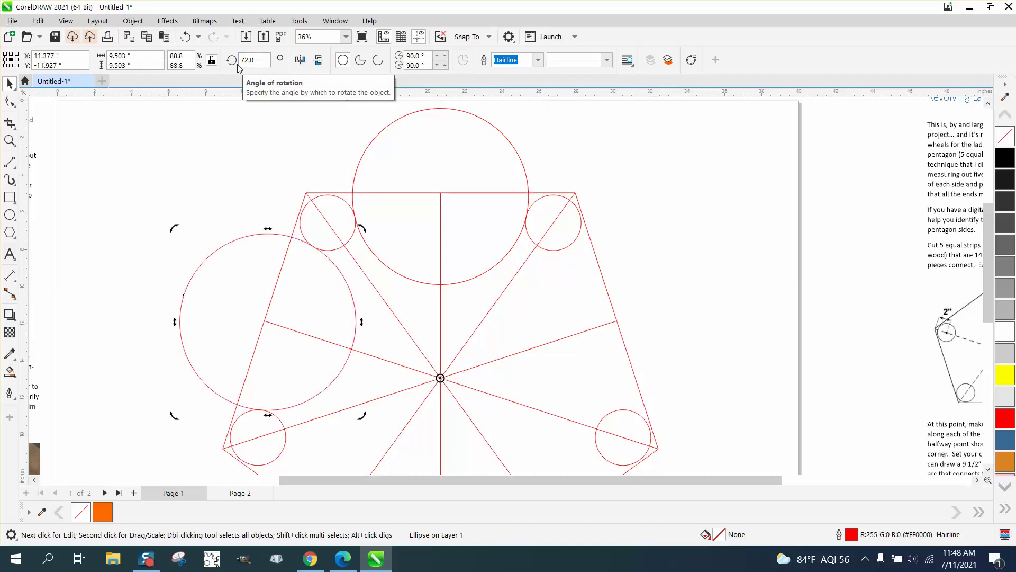
key("ctrl+r")
key("ctrl+r")
key("ctrl+r")
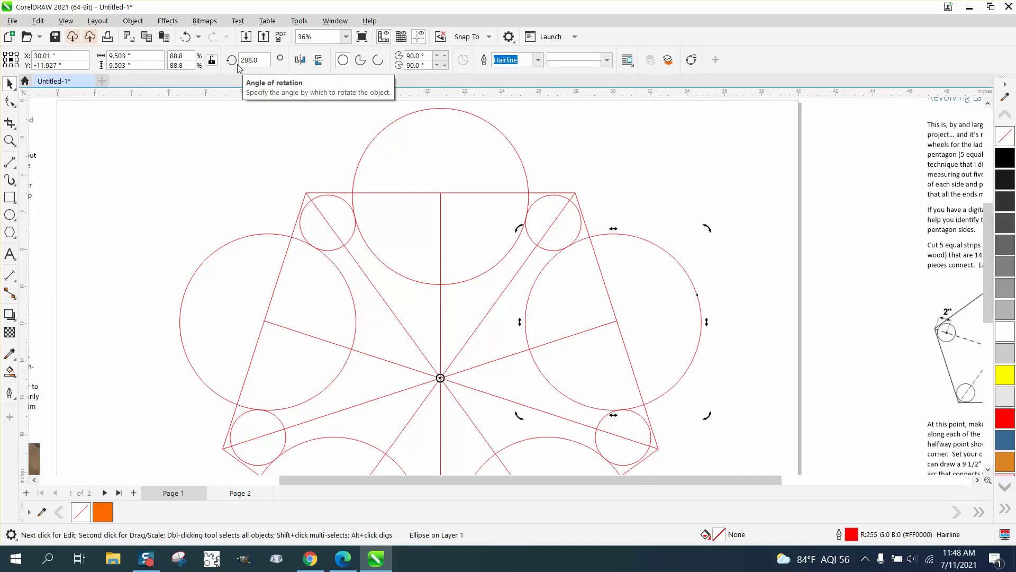
Step: Test Smart Fill on the regions either side of the centre line, then undo both fills
scroll(311, 188, "down", 1)
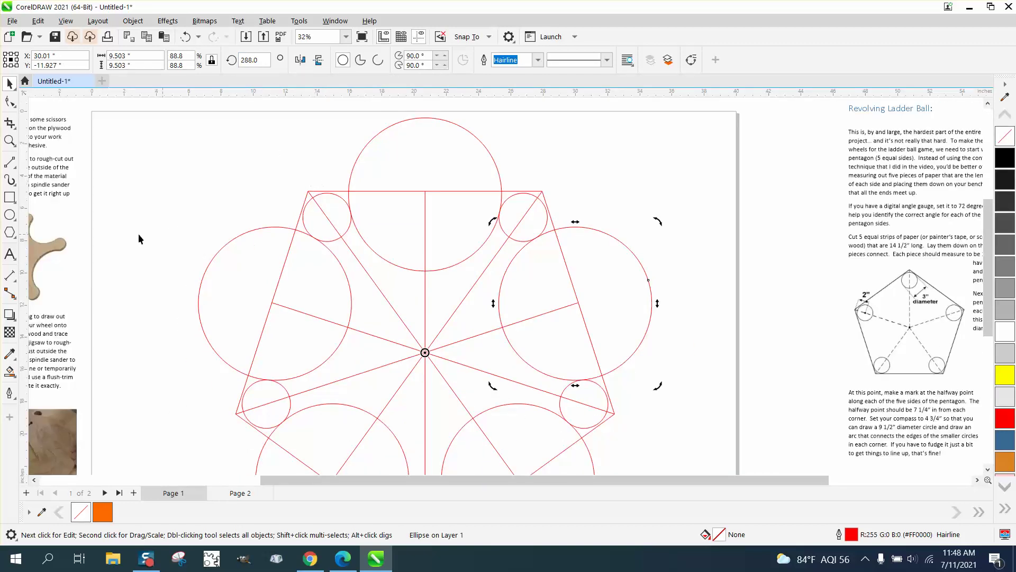
left_click(10, 370)
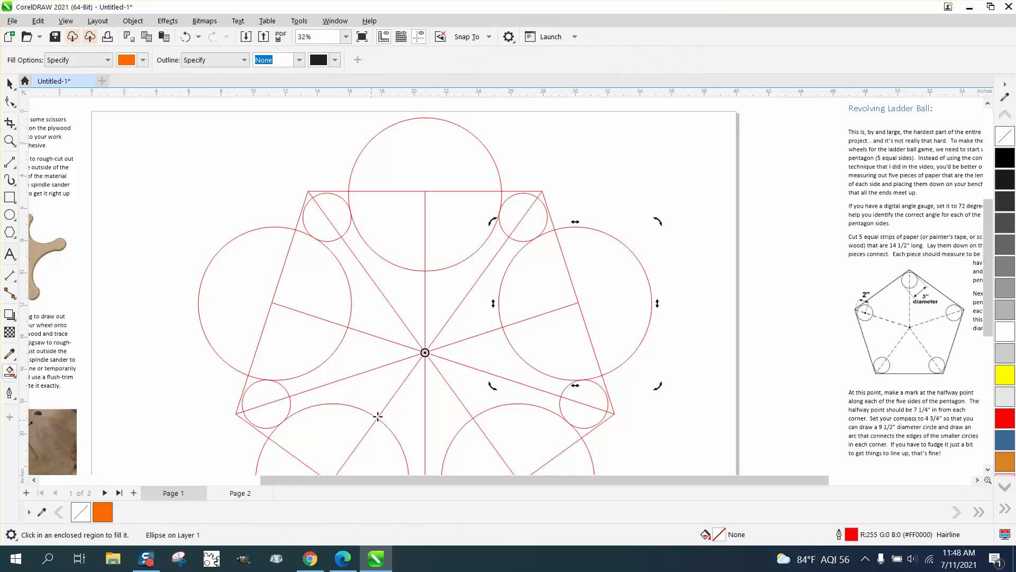
left_click(383, 388)
left_click(475, 393)
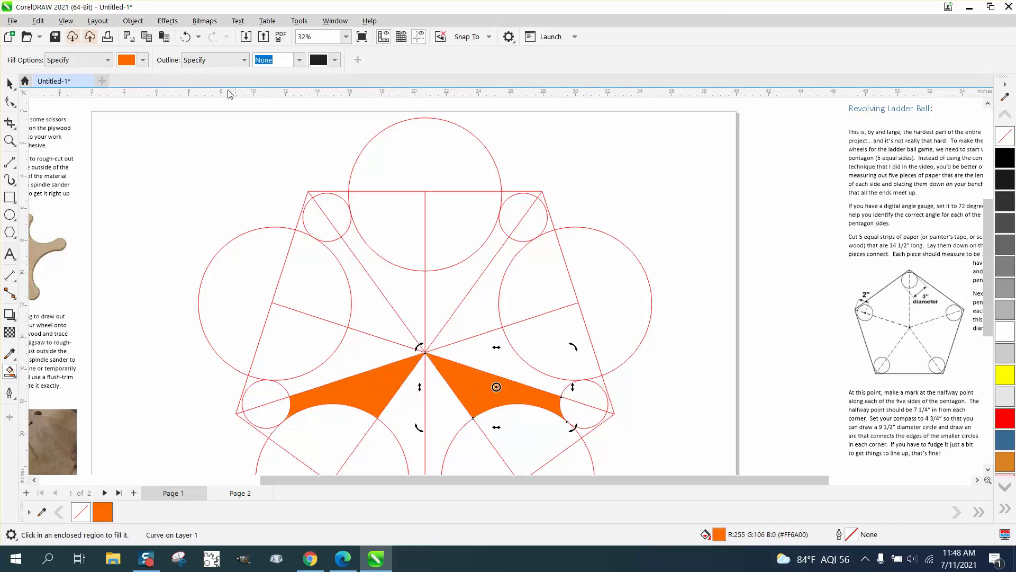
left_click(186, 36)
left_click(186, 37)
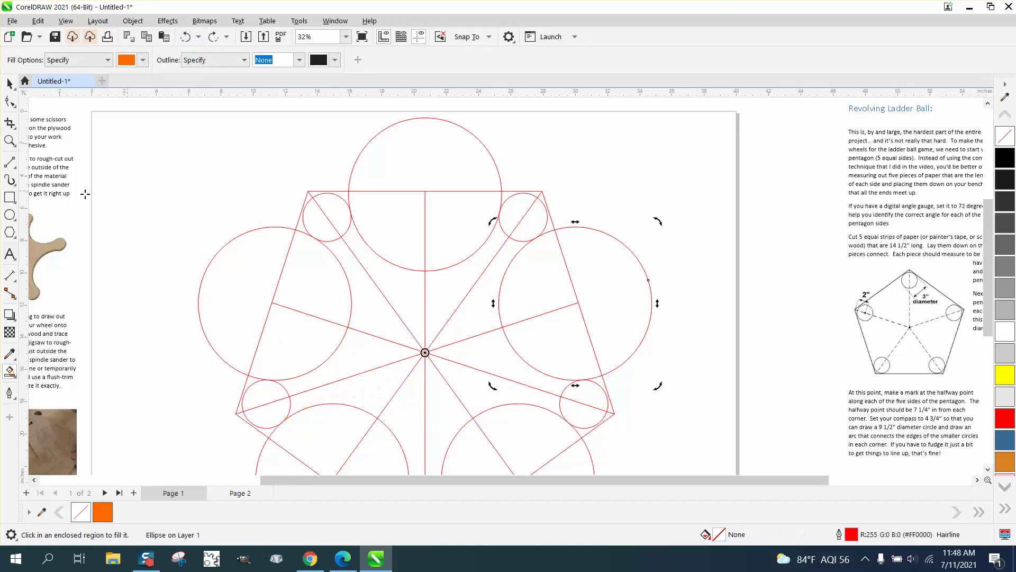
Step: With Virtual Segment Delete, trim the upper corner circles' inner arcs and their diagonal lines
left_click(14, 129)
left_click(63, 151)
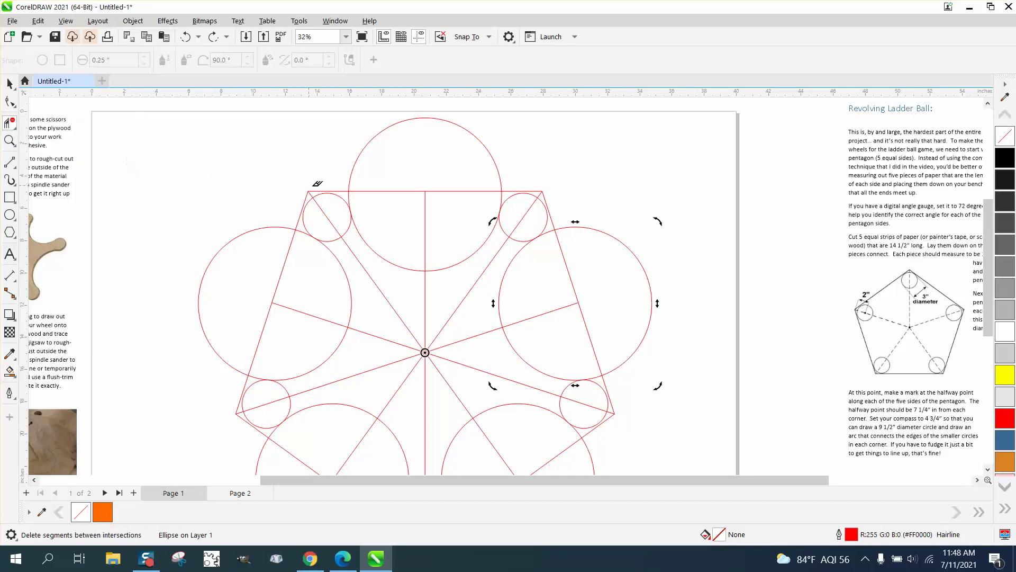
left_click(348, 226)
left_click(334, 227)
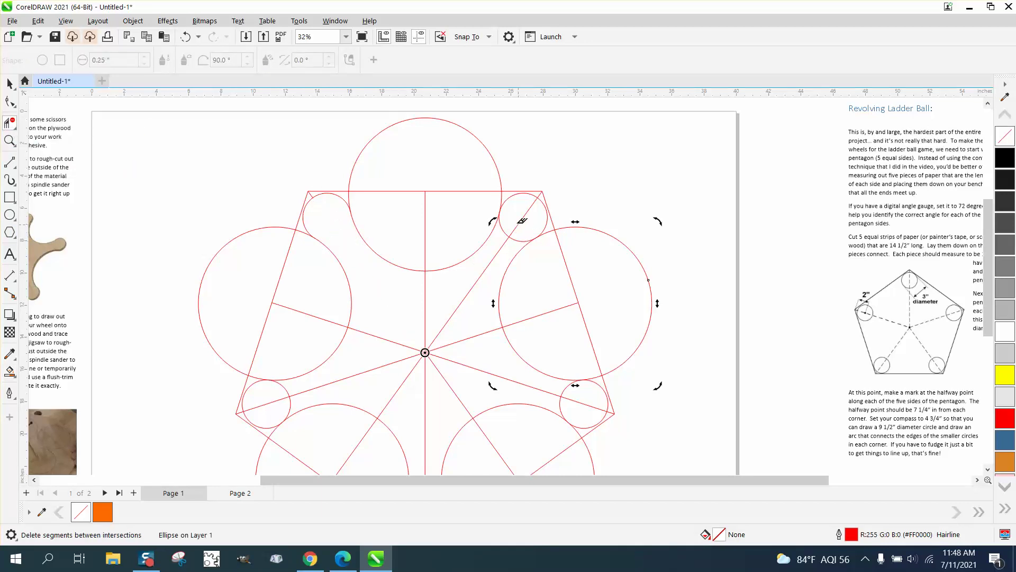
left_click(514, 231)
left_click(512, 234)
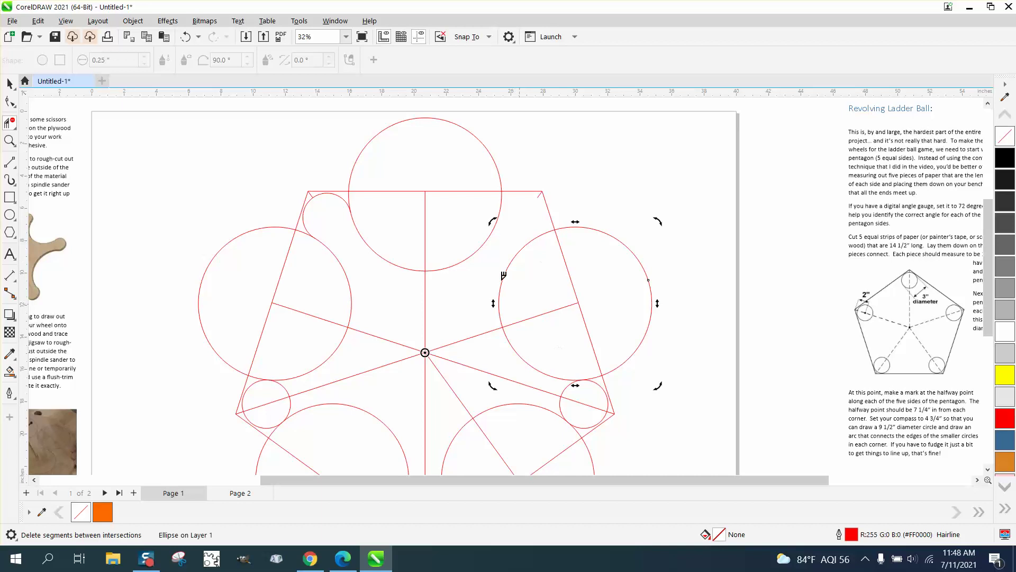
left_click(185, 37)
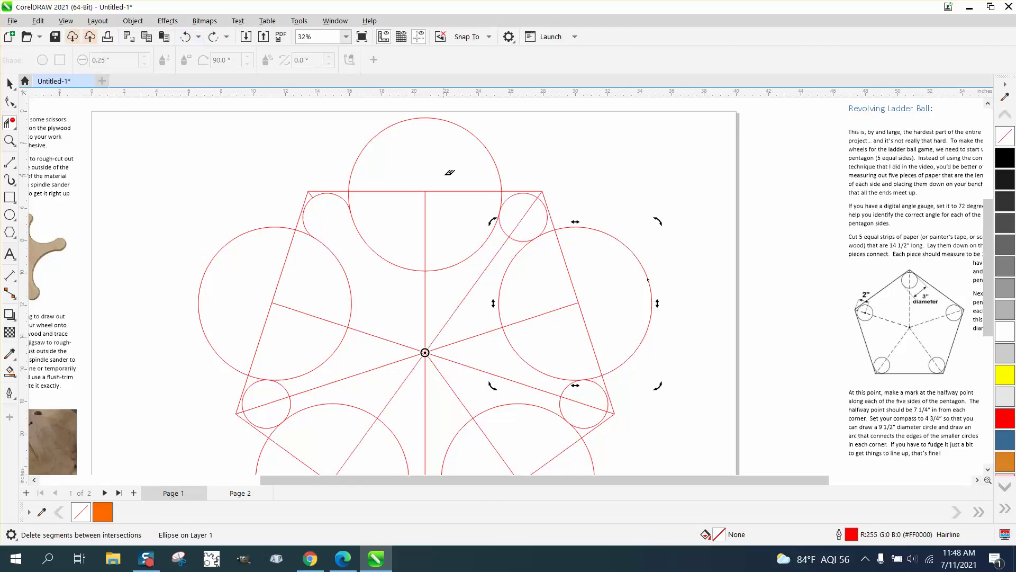
left_click(506, 224)
left_click(519, 238)
left_click(512, 229)
Step: Delete the lower-right, lower-left and vertical spokes and the remaining segments around the centre
left_click(576, 403)
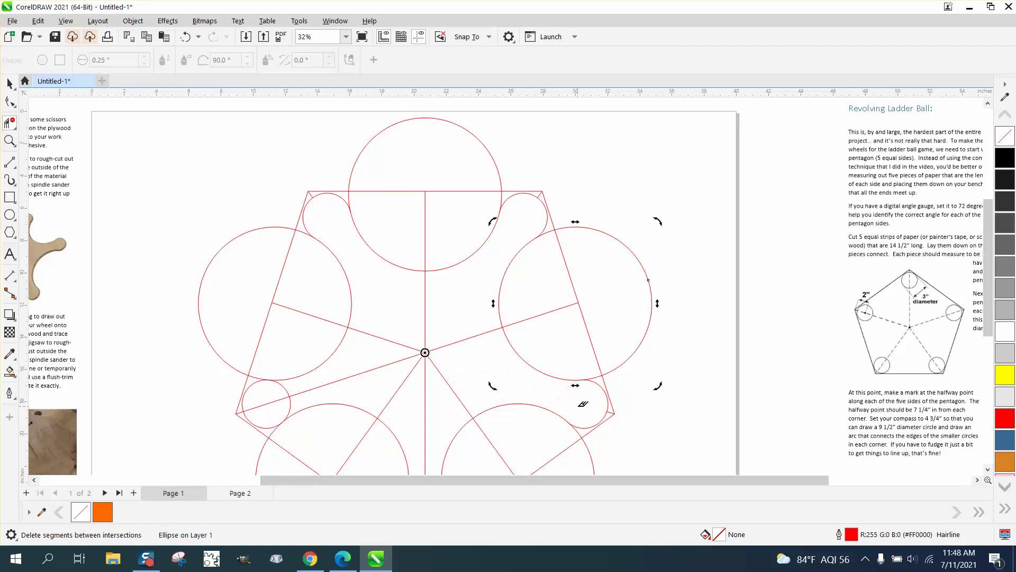
scroll(541, 388, "down", 2)
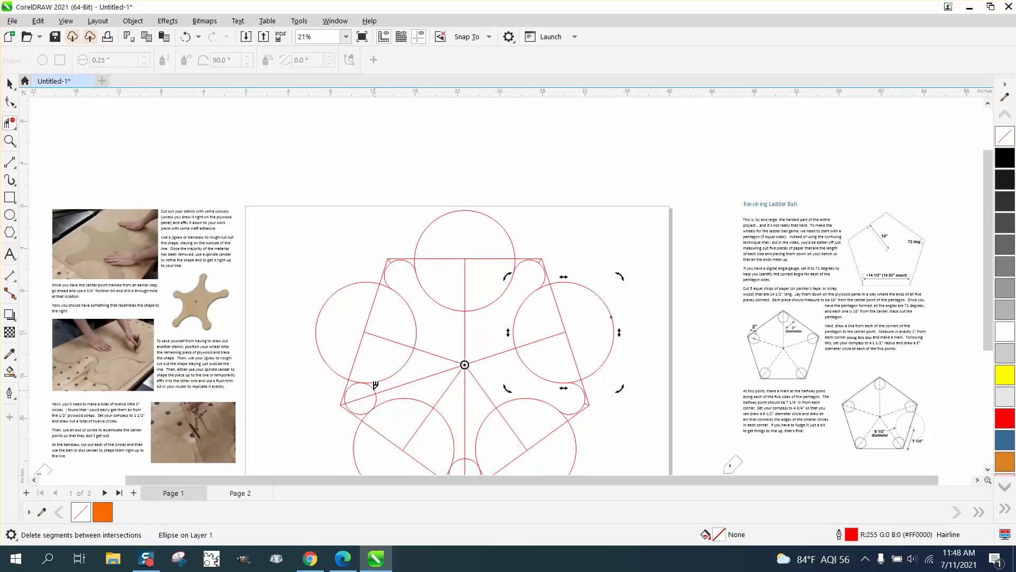
left_click(378, 393)
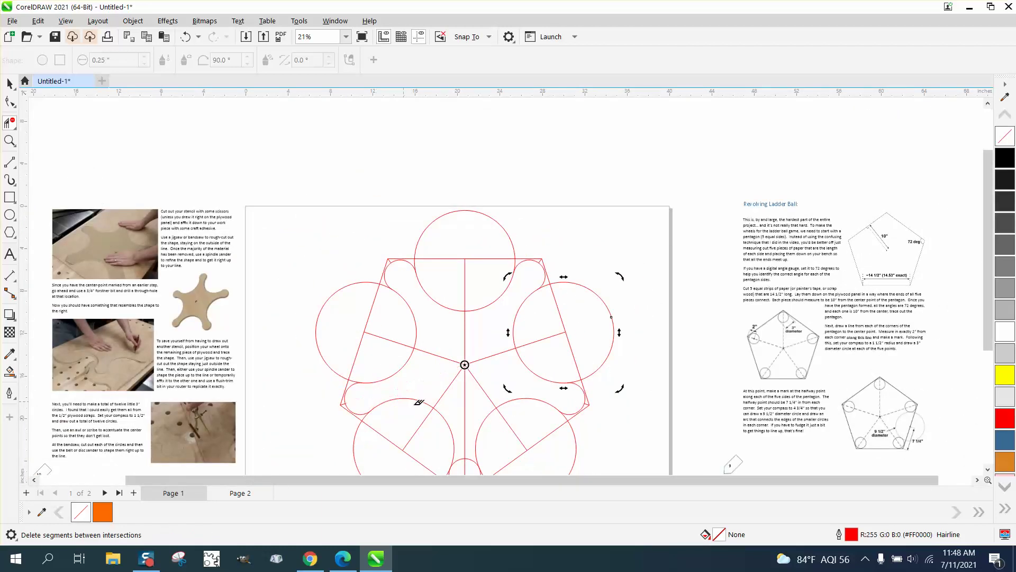
left_click(466, 460)
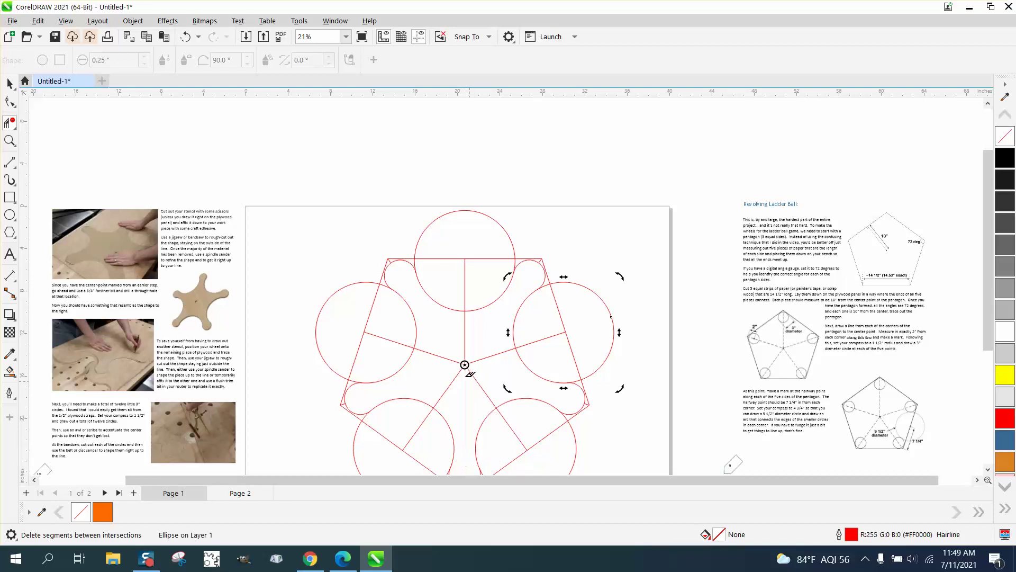
left_click_drag(459, 360, 450, 373)
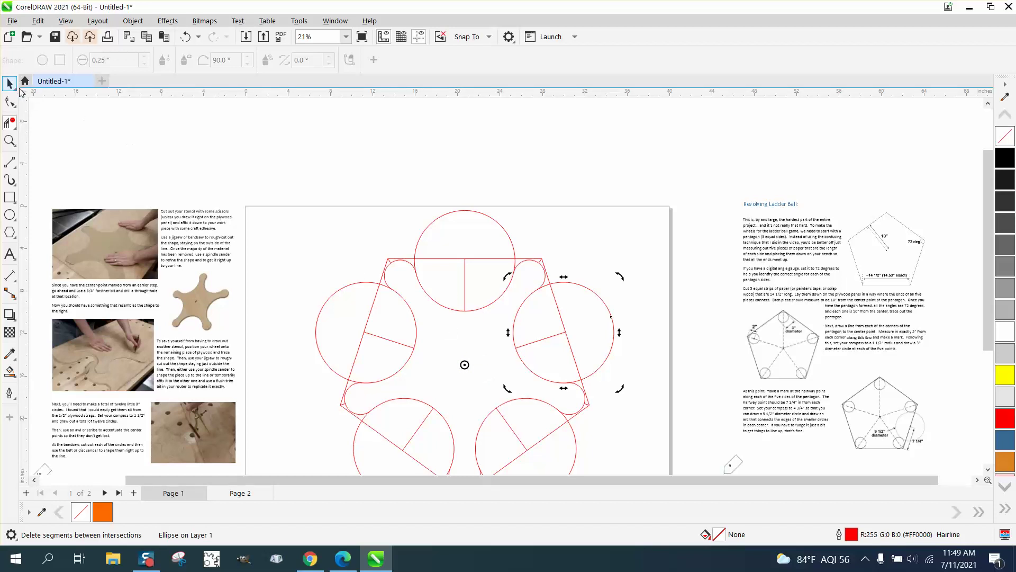
Step: Smart Fill the star region, move it off the page and make it solid black
left_click(10, 83)
scroll(290, 173, "down", 1)
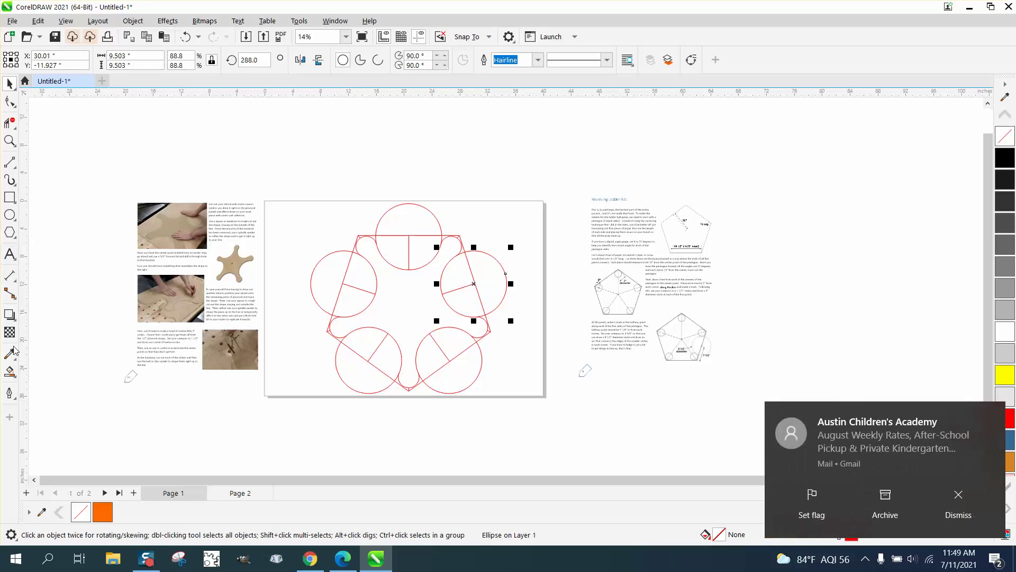
left_click(9, 371)
left_click(410, 313)
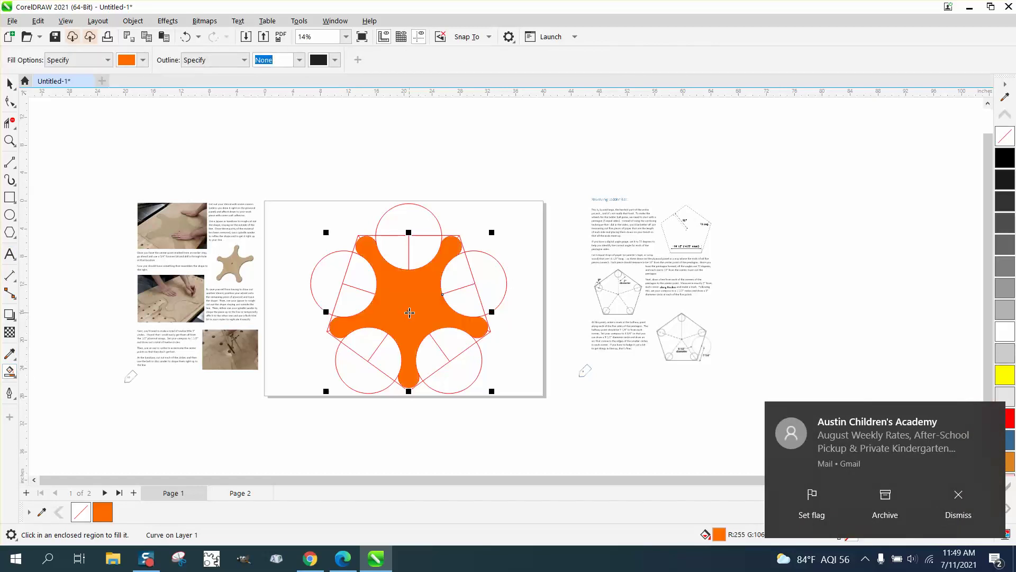
left_click(9, 83)
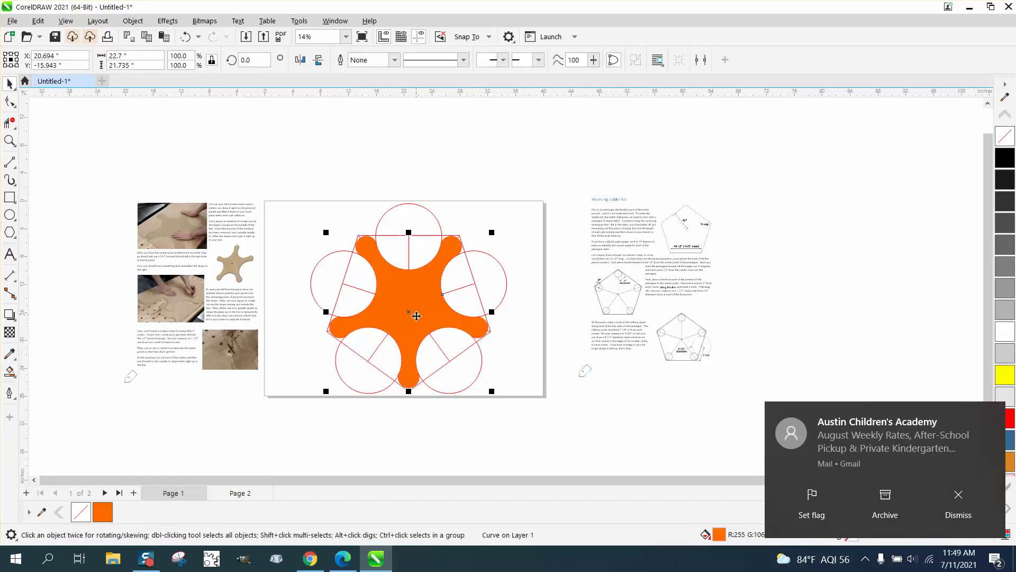
left_click_drag(414, 315, 825, 262)
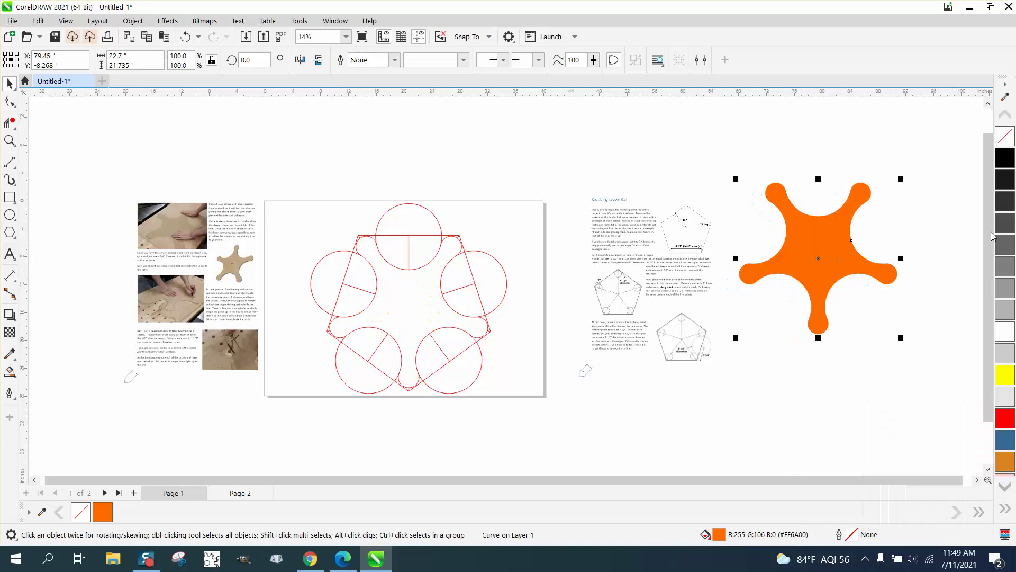
left_click(1004, 168)
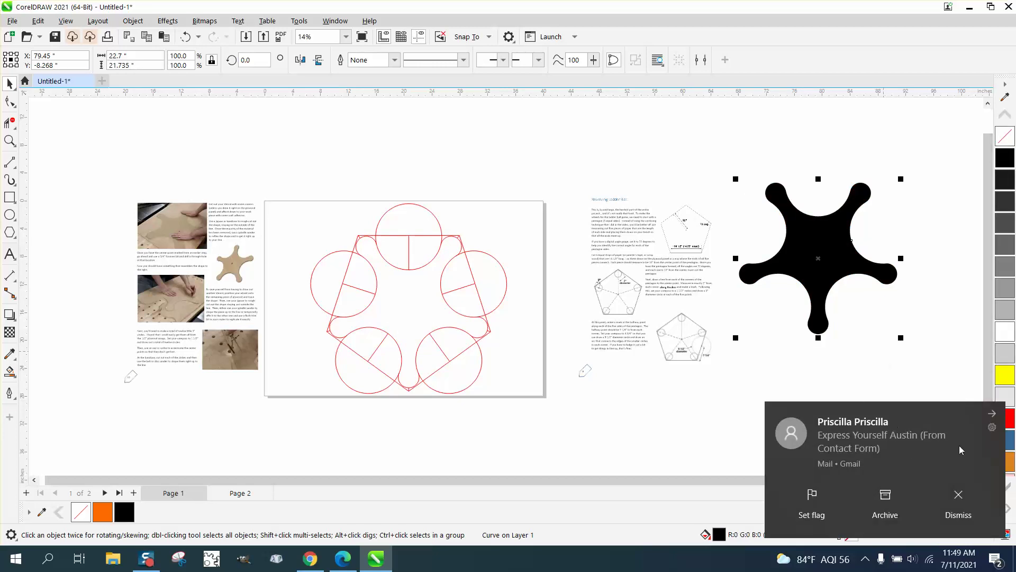
Step: Move the black star back, delete the red construction drawing and centre the star on the page
left_click(993, 416)
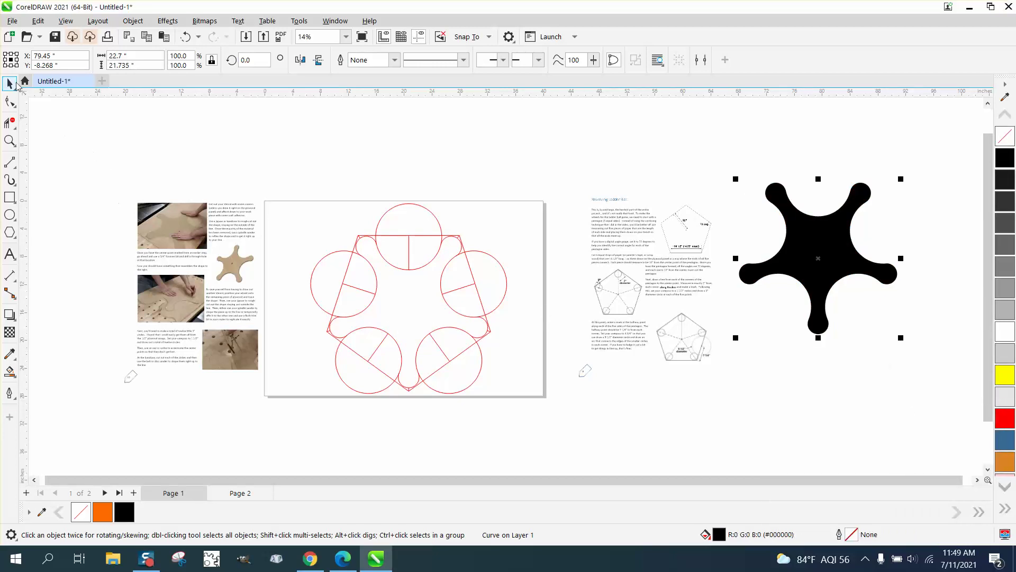
left_click_drag(825, 245, 517, 195)
left_click_drag(292, 180, 572, 405)
key("Delete")
left_click(508, 229)
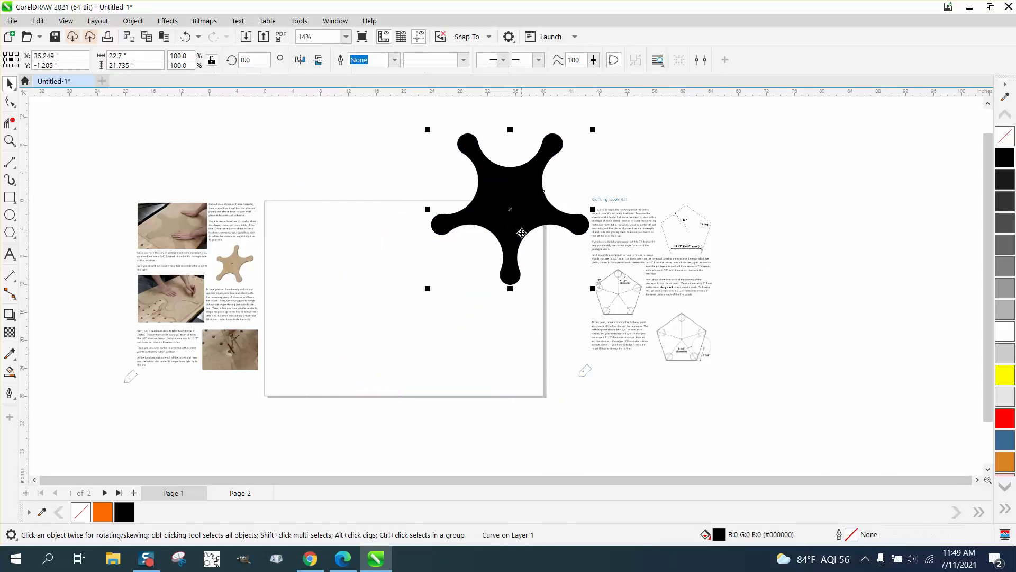
key("p")
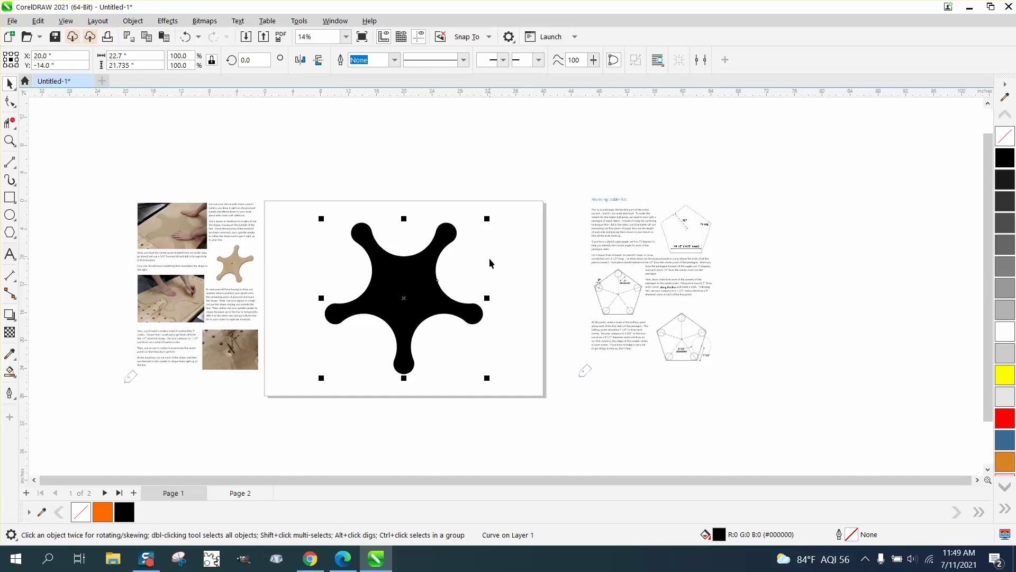
Step: Undo eight times to bring back the red construction drawing with its centre lines
left_click(185, 37)
left_click(186, 37)
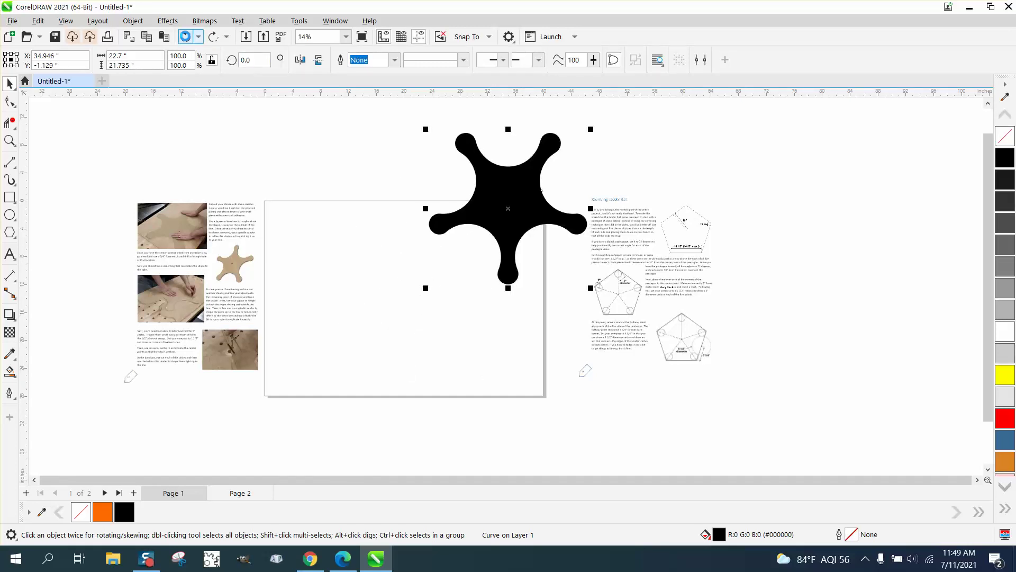
left_click(185, 37)
left_click(185, 37)
left_click(186, 37)
left_click(185, 37)
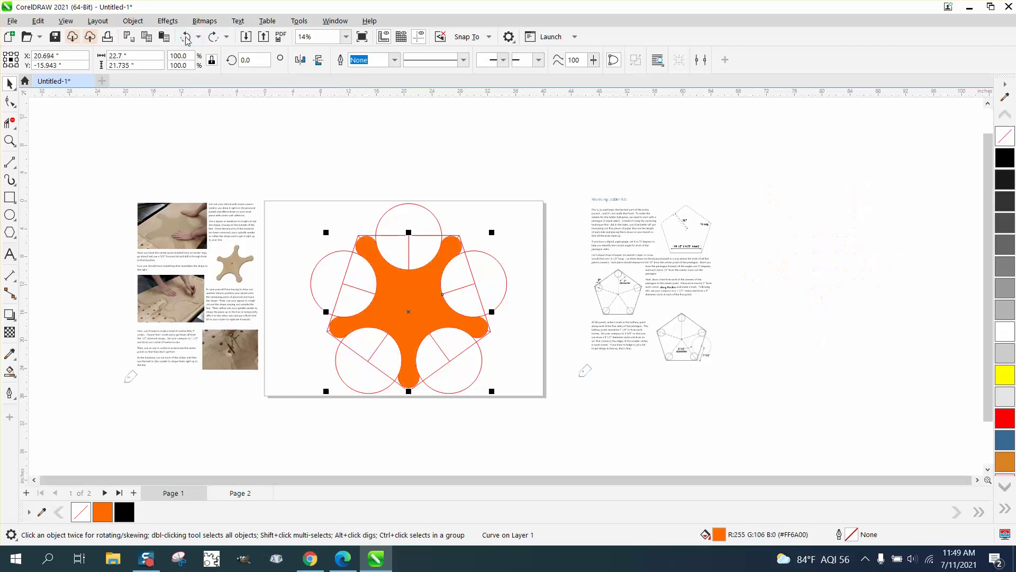
left_click(186, 37)
left_click(185, 37)
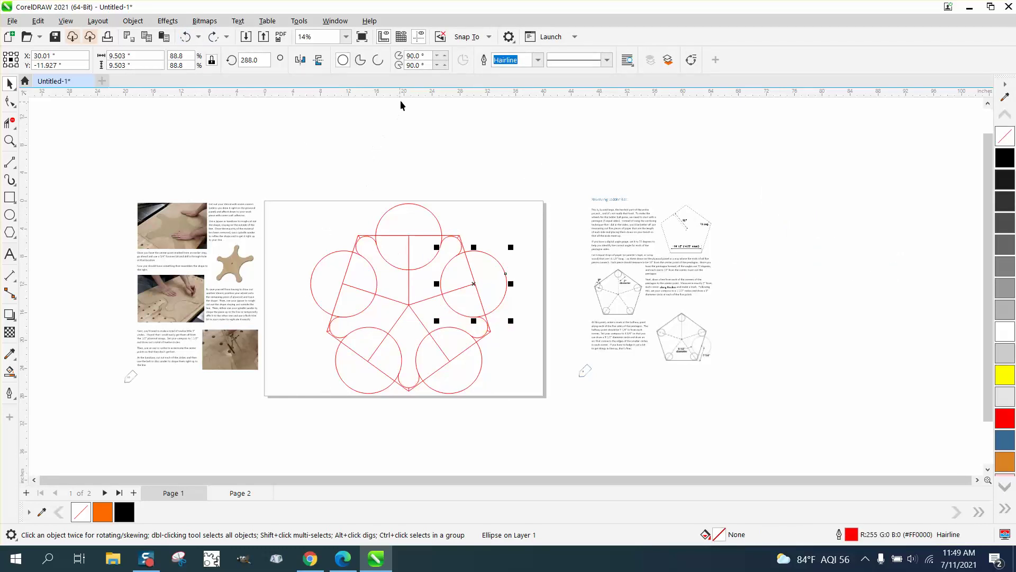
Step: Place a vertical guide through the pentagon's centre, then test a Smart Fill of the star and undo it
left_click(424, 305)
left_click_drag(25, 197, 439, 314)
left_click(10, 122)
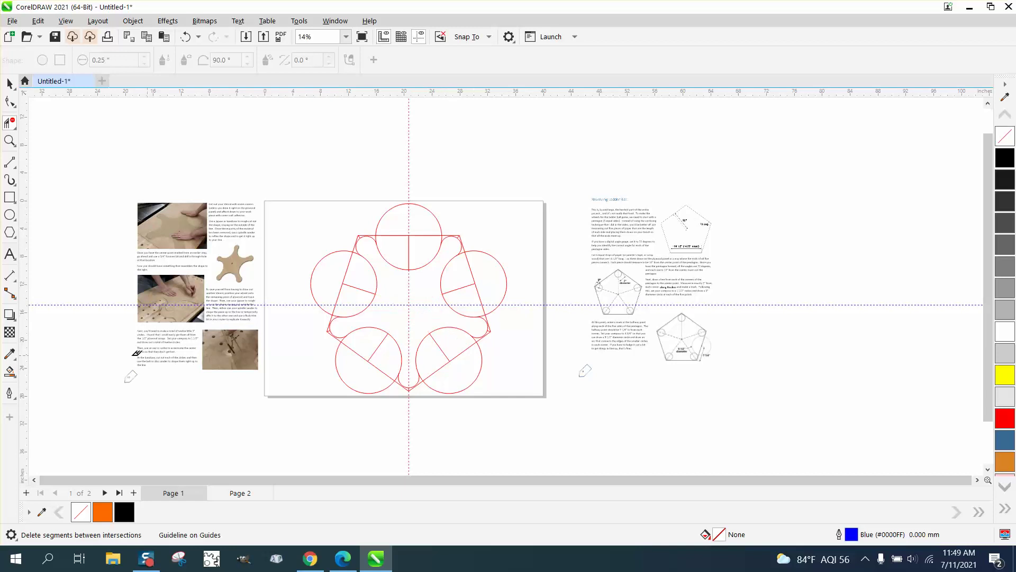
left_click(10, 372)
left_click(394, 301)
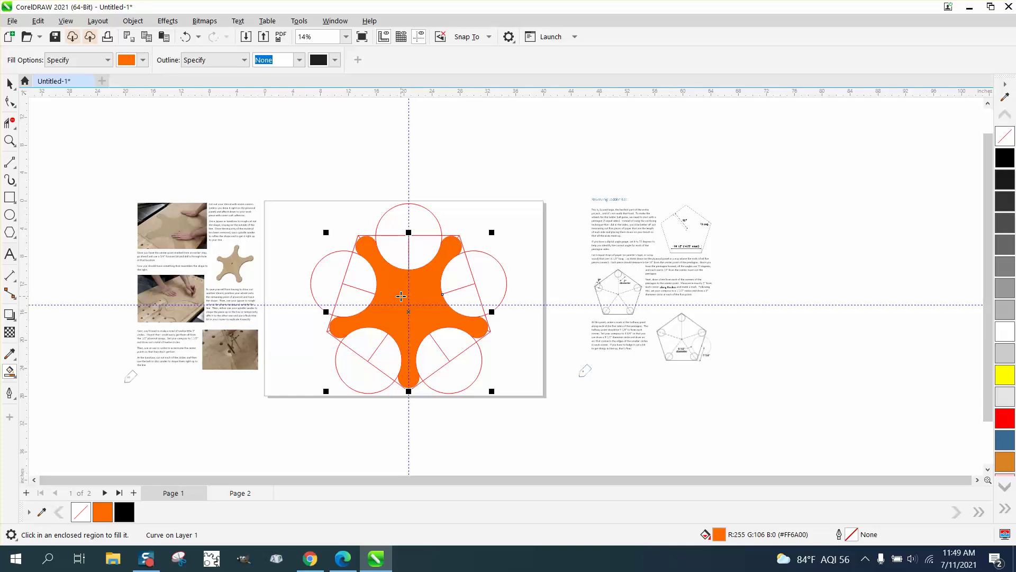
key("ctrl+z")
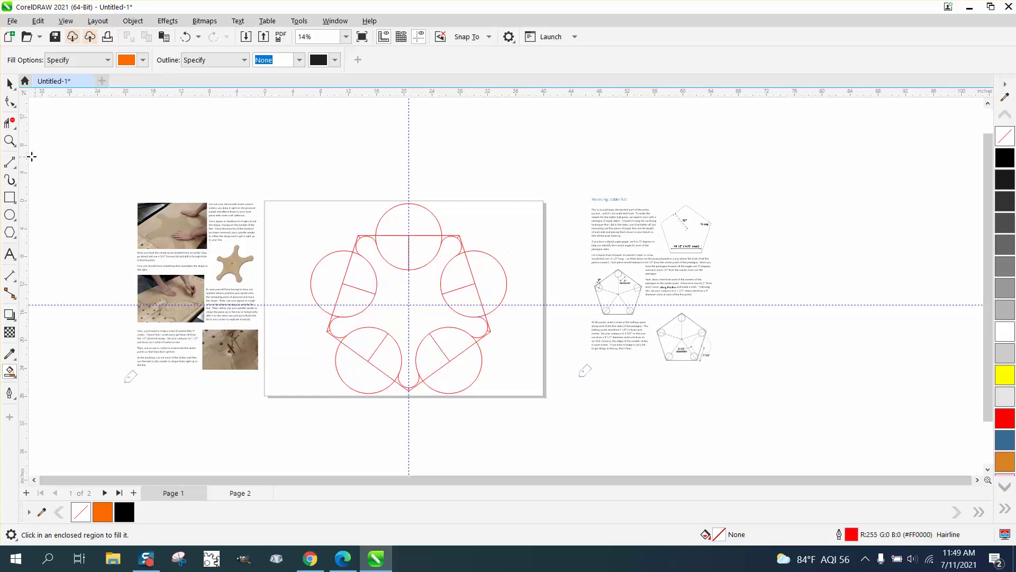
left_click(9, 140)
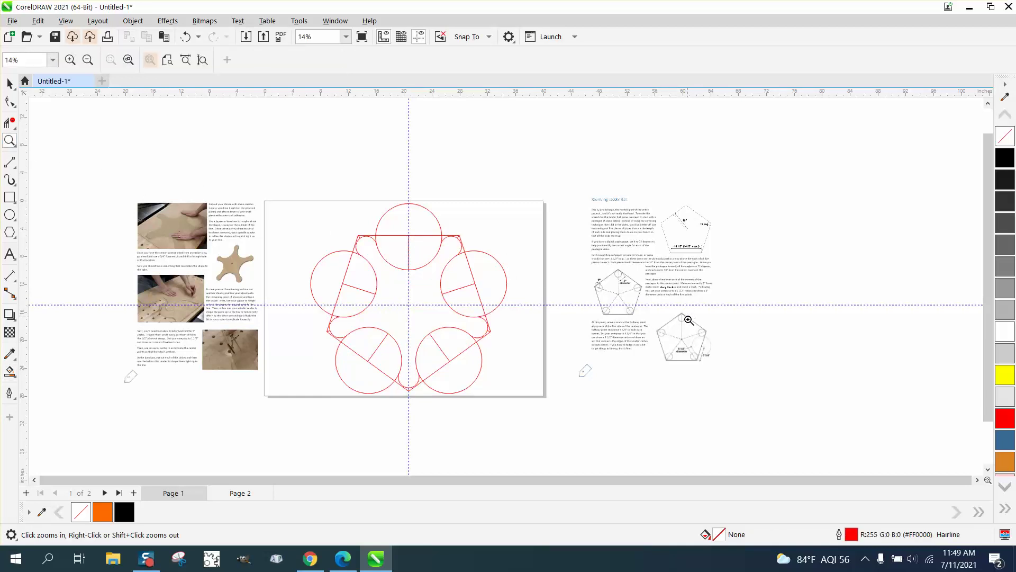
Step: Draw a small circle near the guide crossing and set its width to 0.5"
left_click_drag(689, 321, 696, 354)
scroll(696, 354, "down", 5)
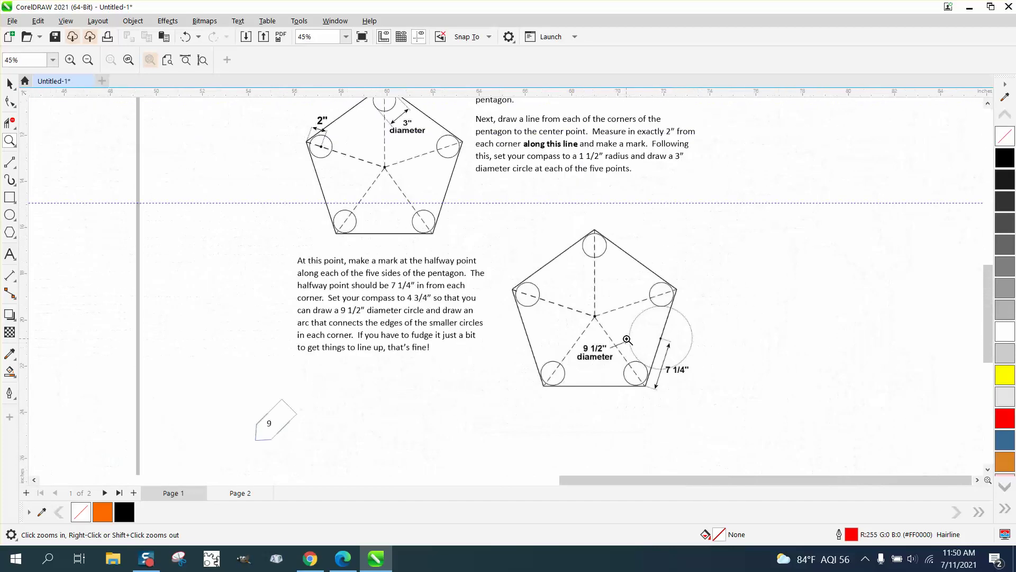
scroll(628, 339, "down", 5)
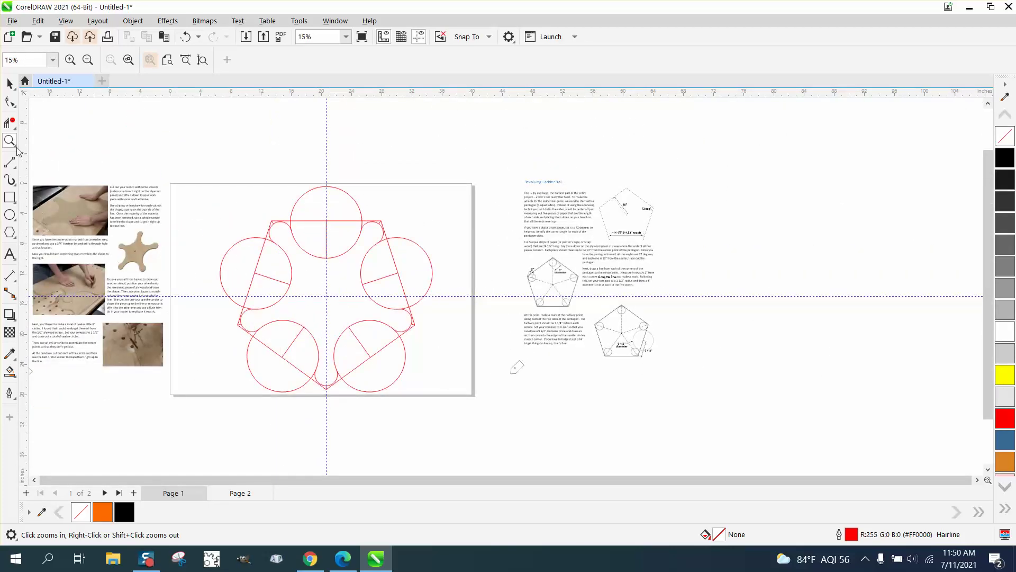
scroll(347, 302, "up", 10)
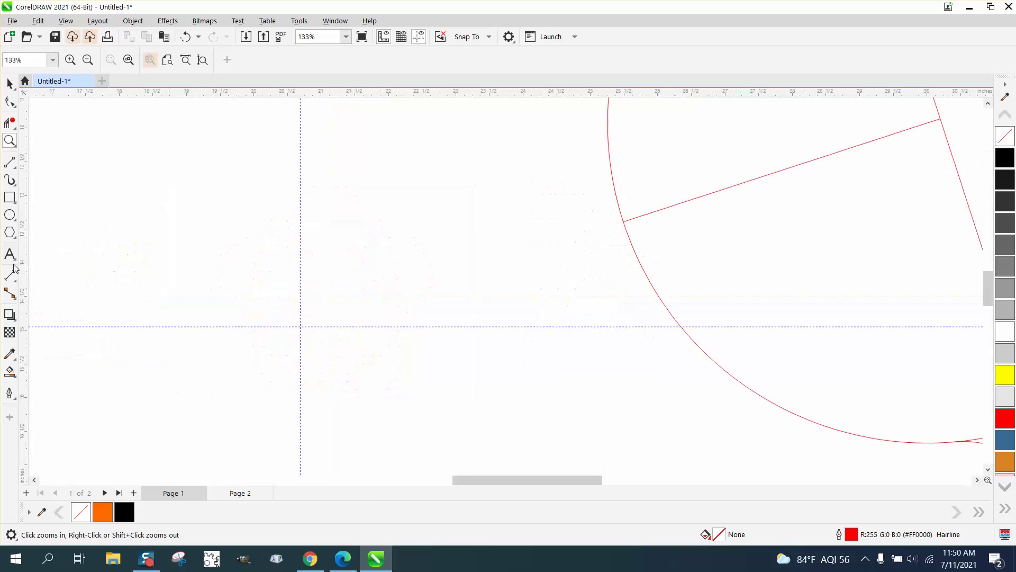
left_click(9, 216)
left_click_drag(384, 224, 398, 237)
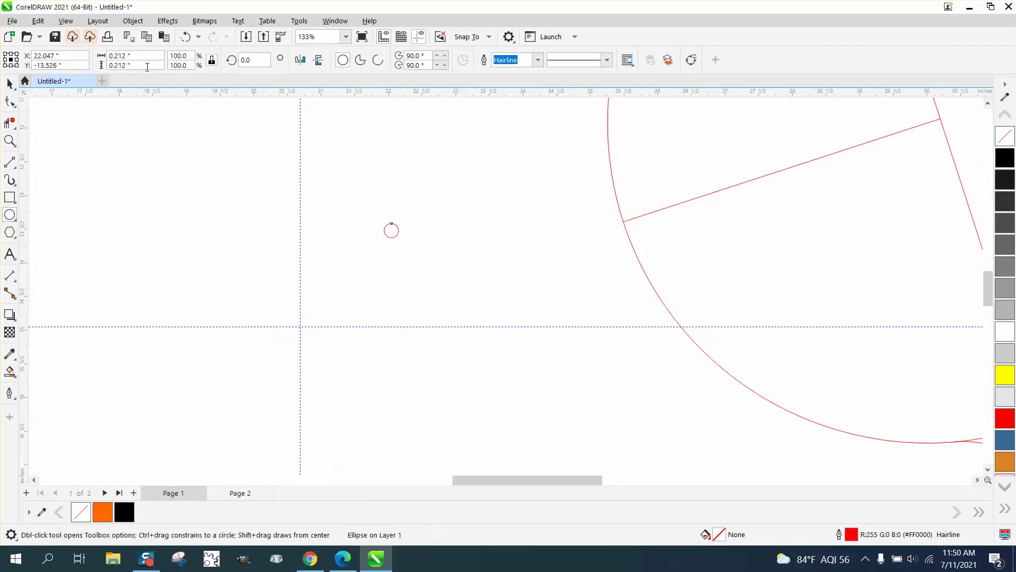
left_click(127, 56)
key("BackSpace")
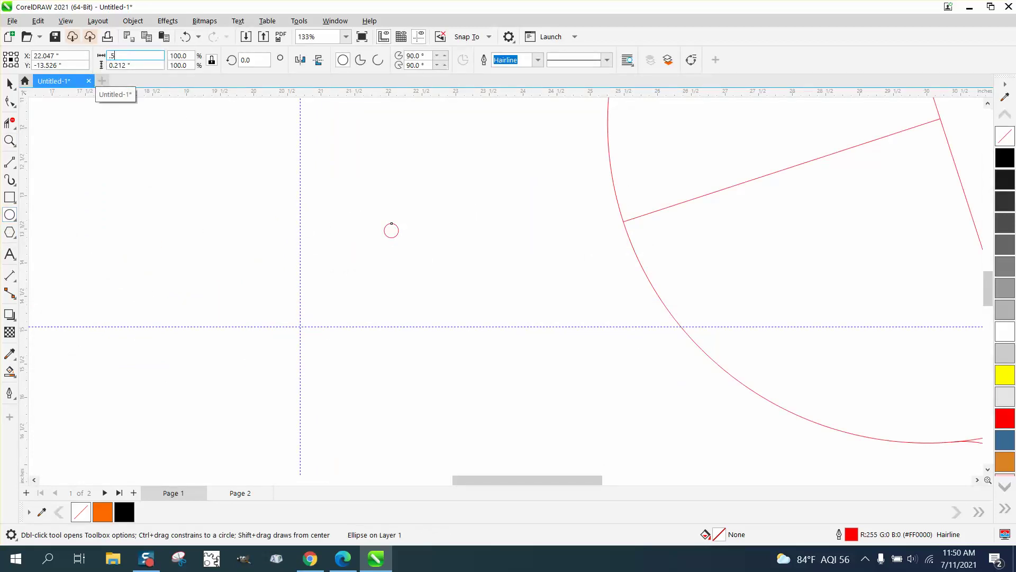
type(".5")
key("Return")
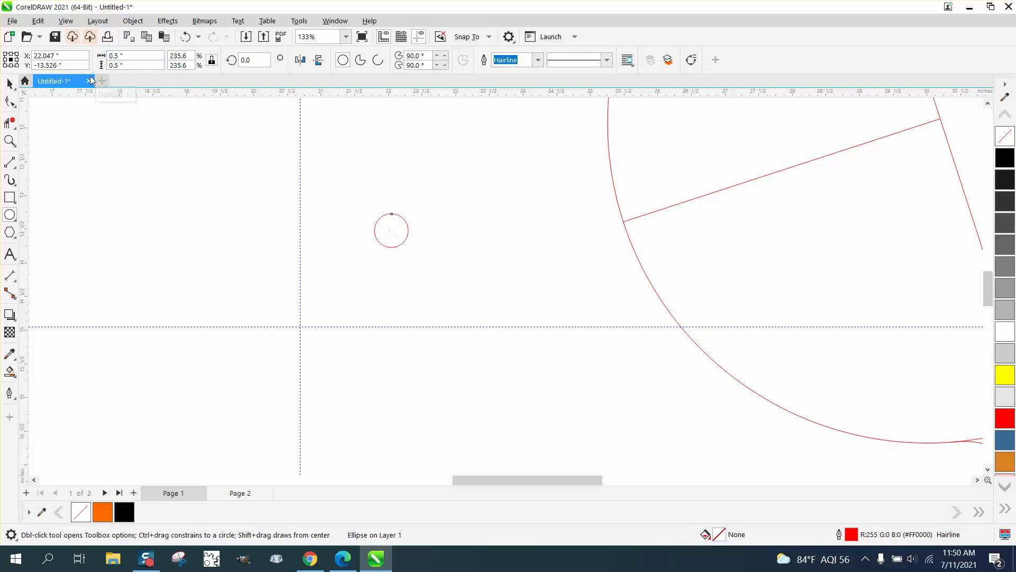
Step: Zoom in and move the 0.5" circle onto the guides' intersection at the pentagon centre
scroll(320, 268, "down", 11)
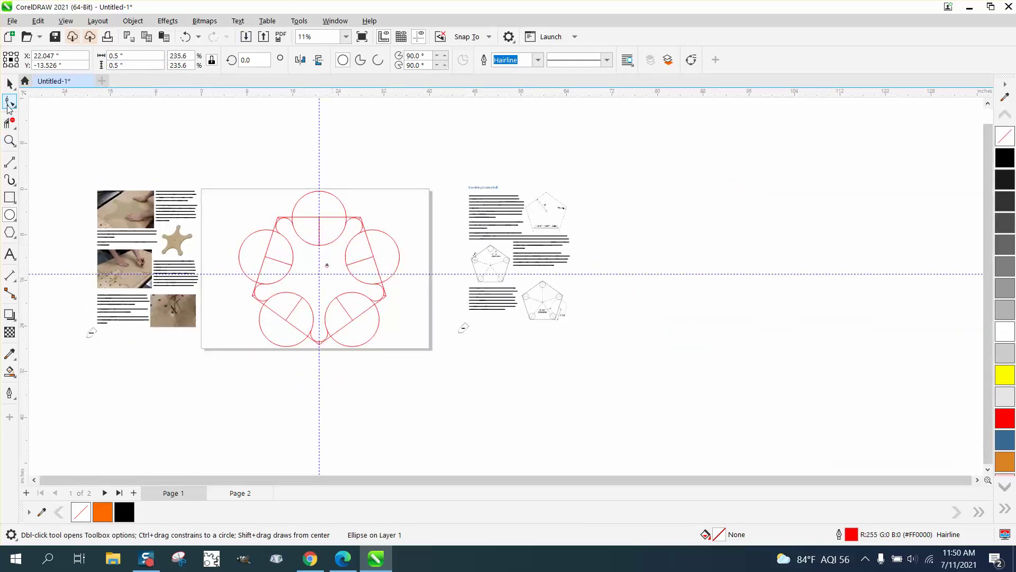
left_click(9, 84)
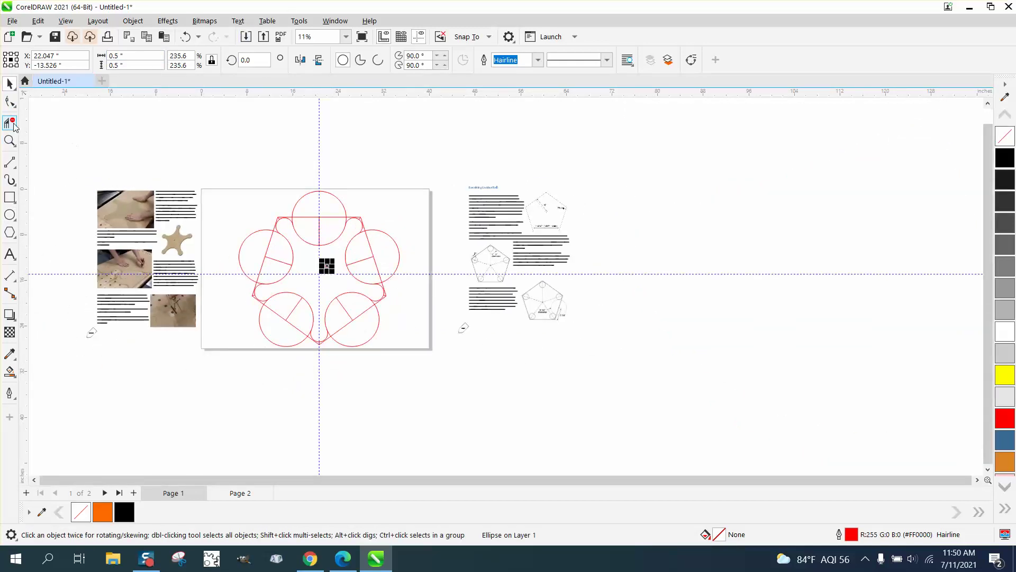
left_click(9, 141)
left_click_drag(310, 256, 413, 307)
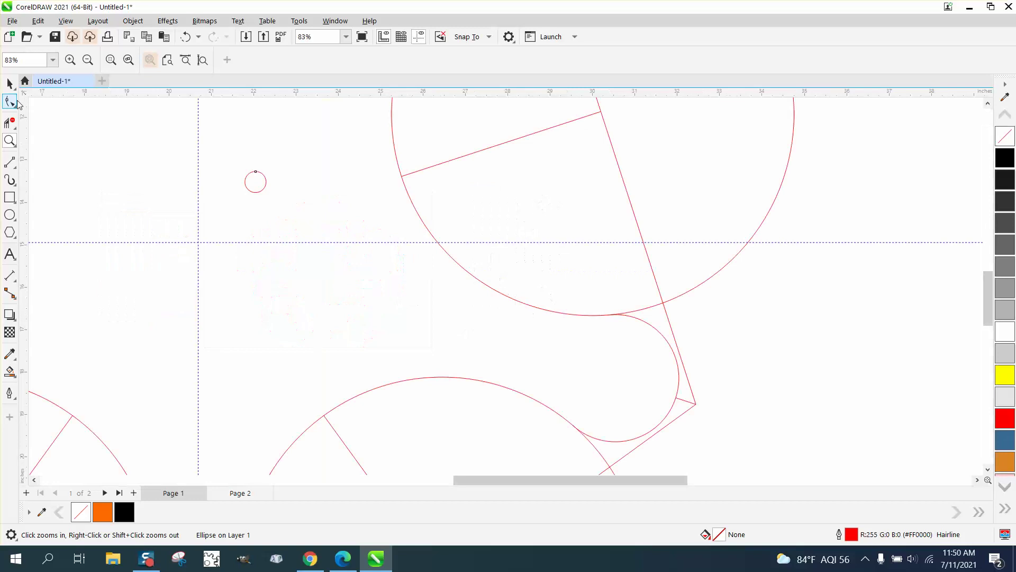
left_click(10, 83)
left_click_drag(257, 184, 199, 245)
scroll(263, 249, "down", 3)
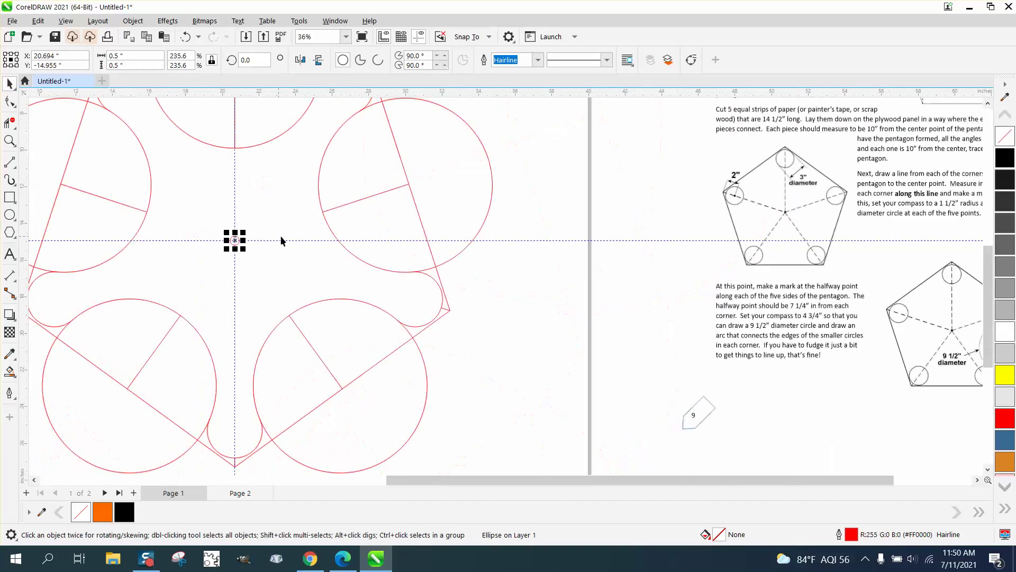
Step: Smart Fill the central star region so it becomes a curve with the centre hole
left_click(11, 374)
left_click(217, 293)
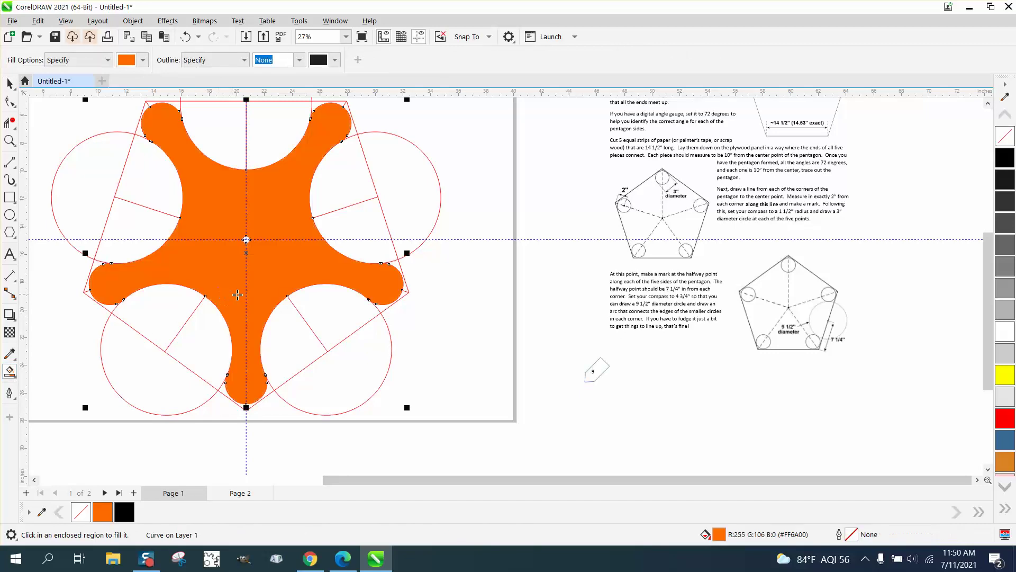
scroll(270, 299, "down", 1)
Step: Lower the horizontal guide, move the filled star right of the page, and make it black
left_click(9, 83)
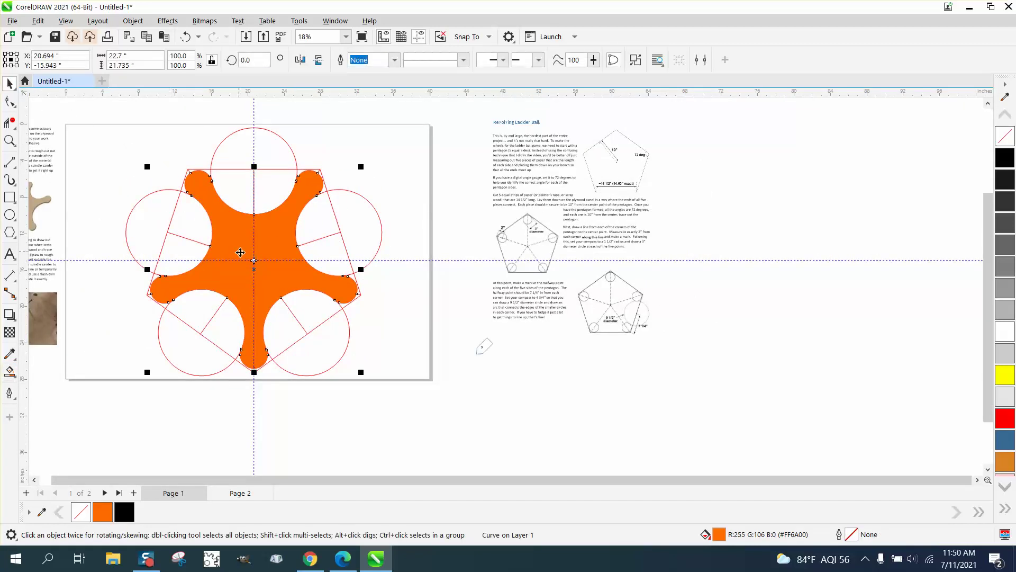
left_click_drag(255, 262, 664, 342)
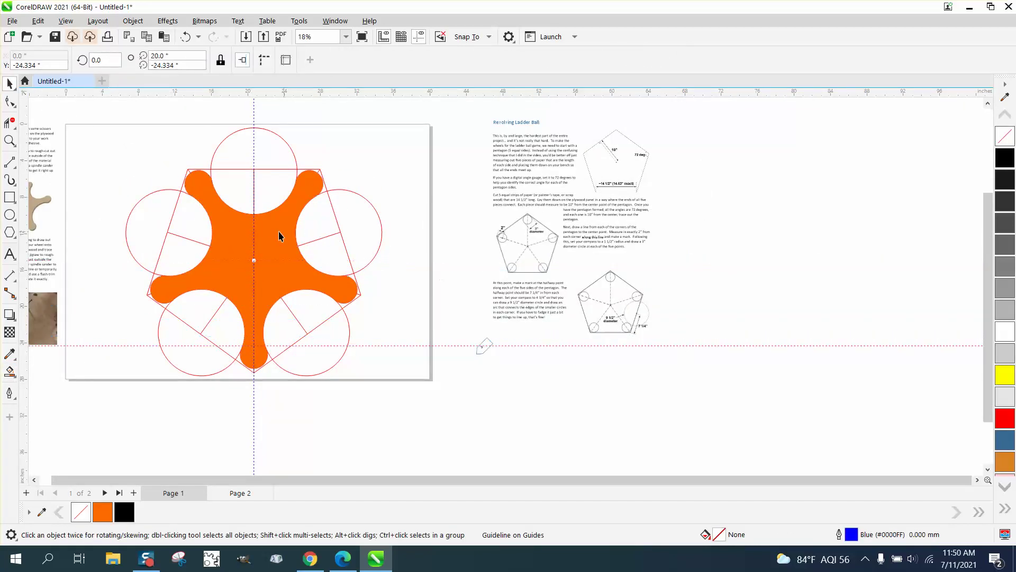
left_click_drag(279, 236, 872, 262)
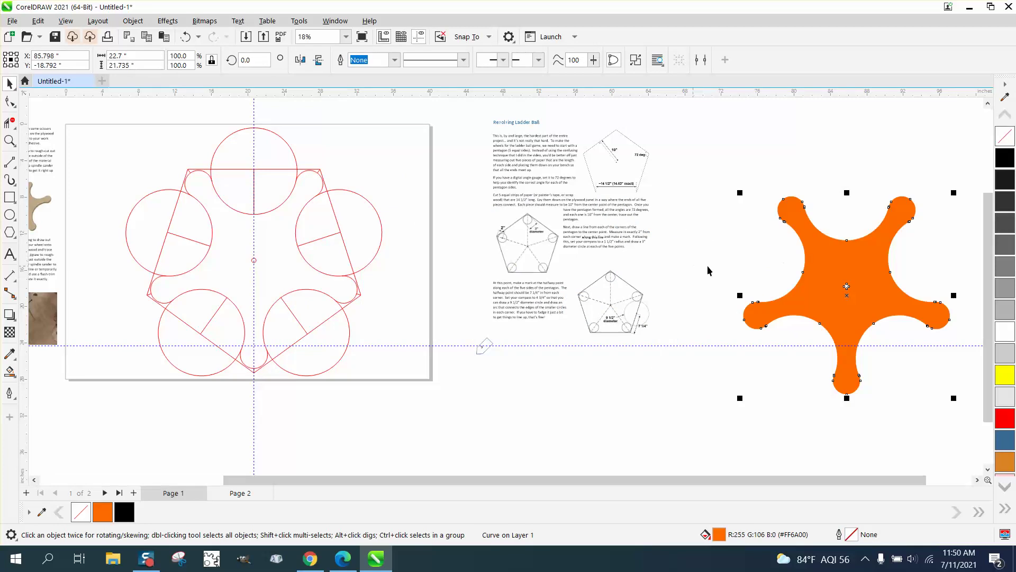
left_click(1005, 159)
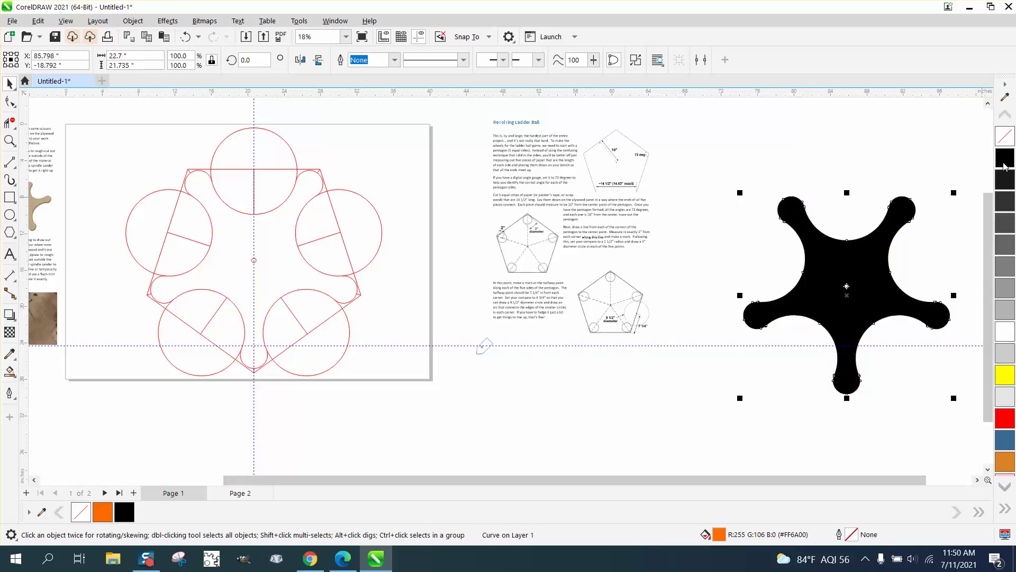
left_click(9, 140)
left_click_drag(789, 228, 918, 396)
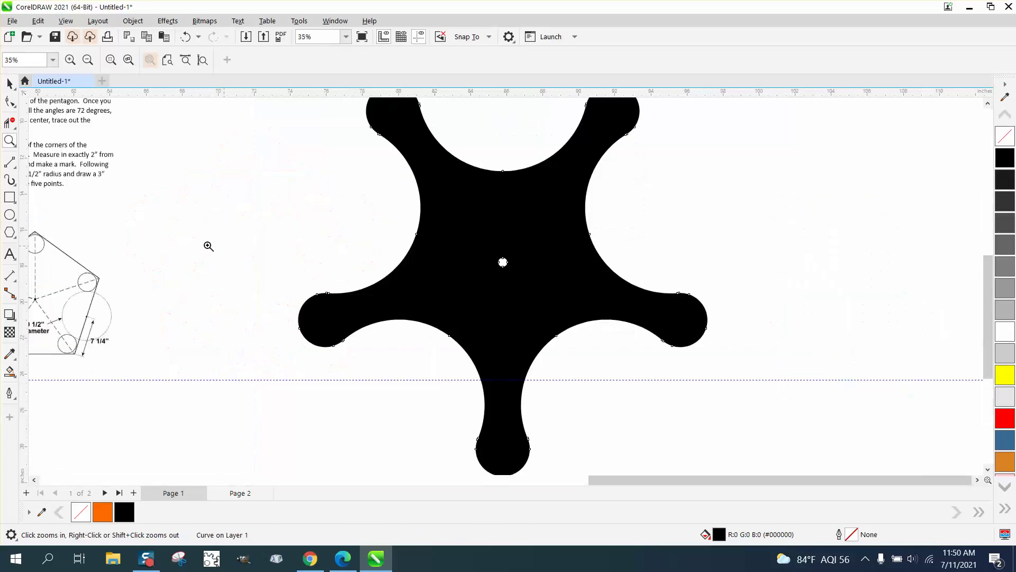
left_click(9, 83)
left_click(259, 177)
scroll(364, 224, "down", 2)
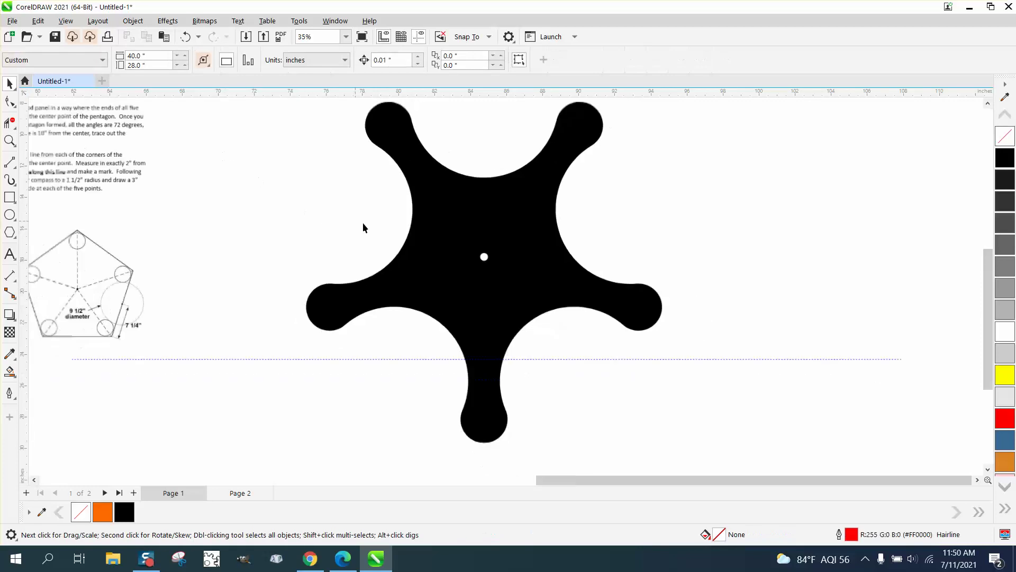
scroll(448, 329, "down", 1)
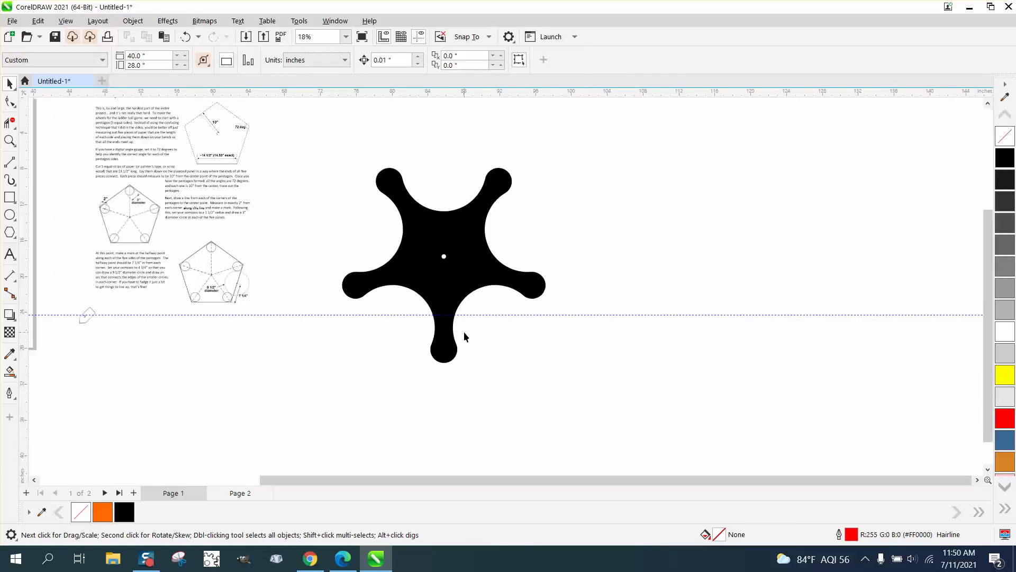
scroll(465, 333, "down", 3)
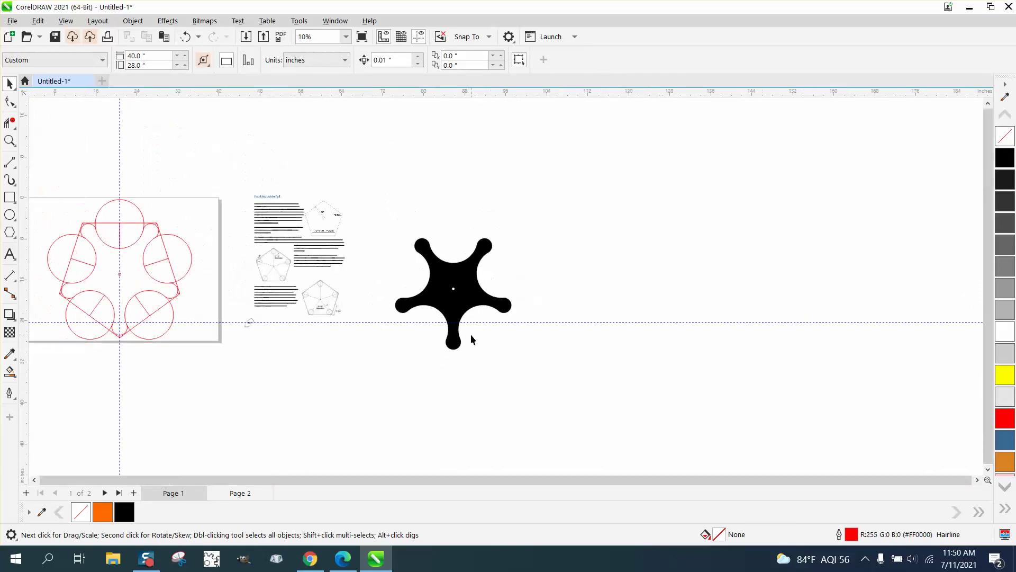
scroll(364, 347, "down", 1)
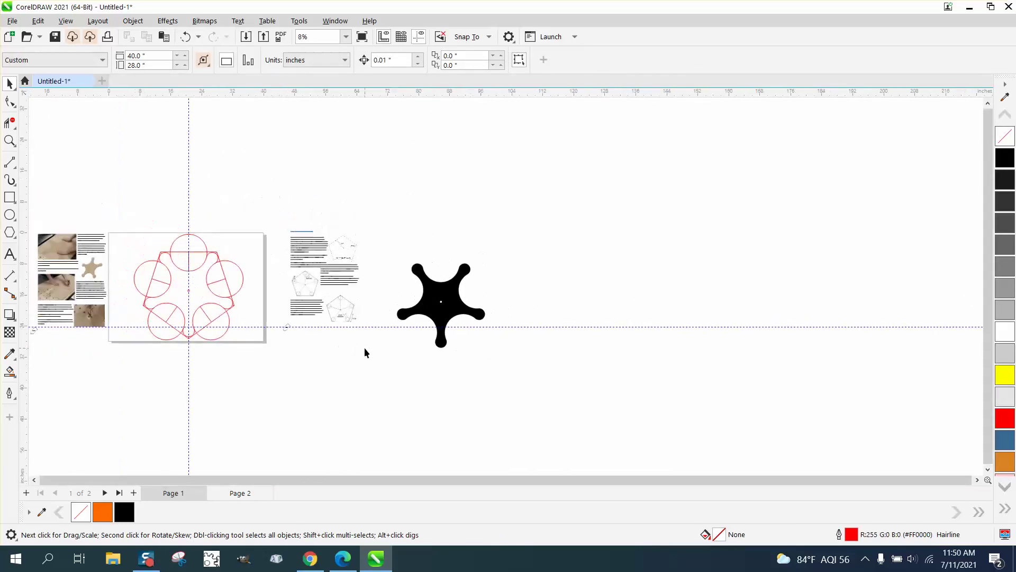
left_click(9, 141)
left_click_drag(70, 231, 141, 289)
scroll(169, 316, "down", 4)
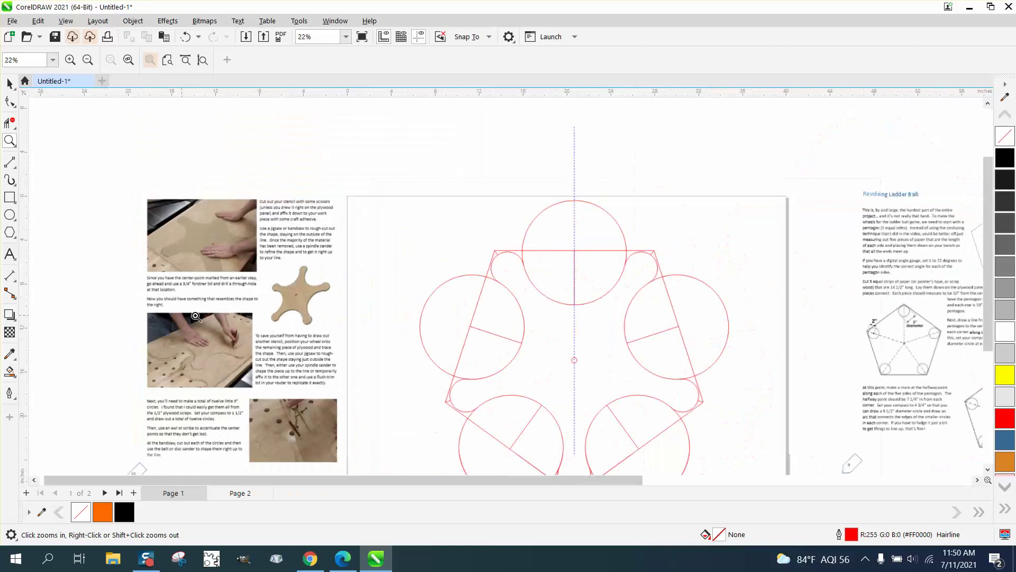